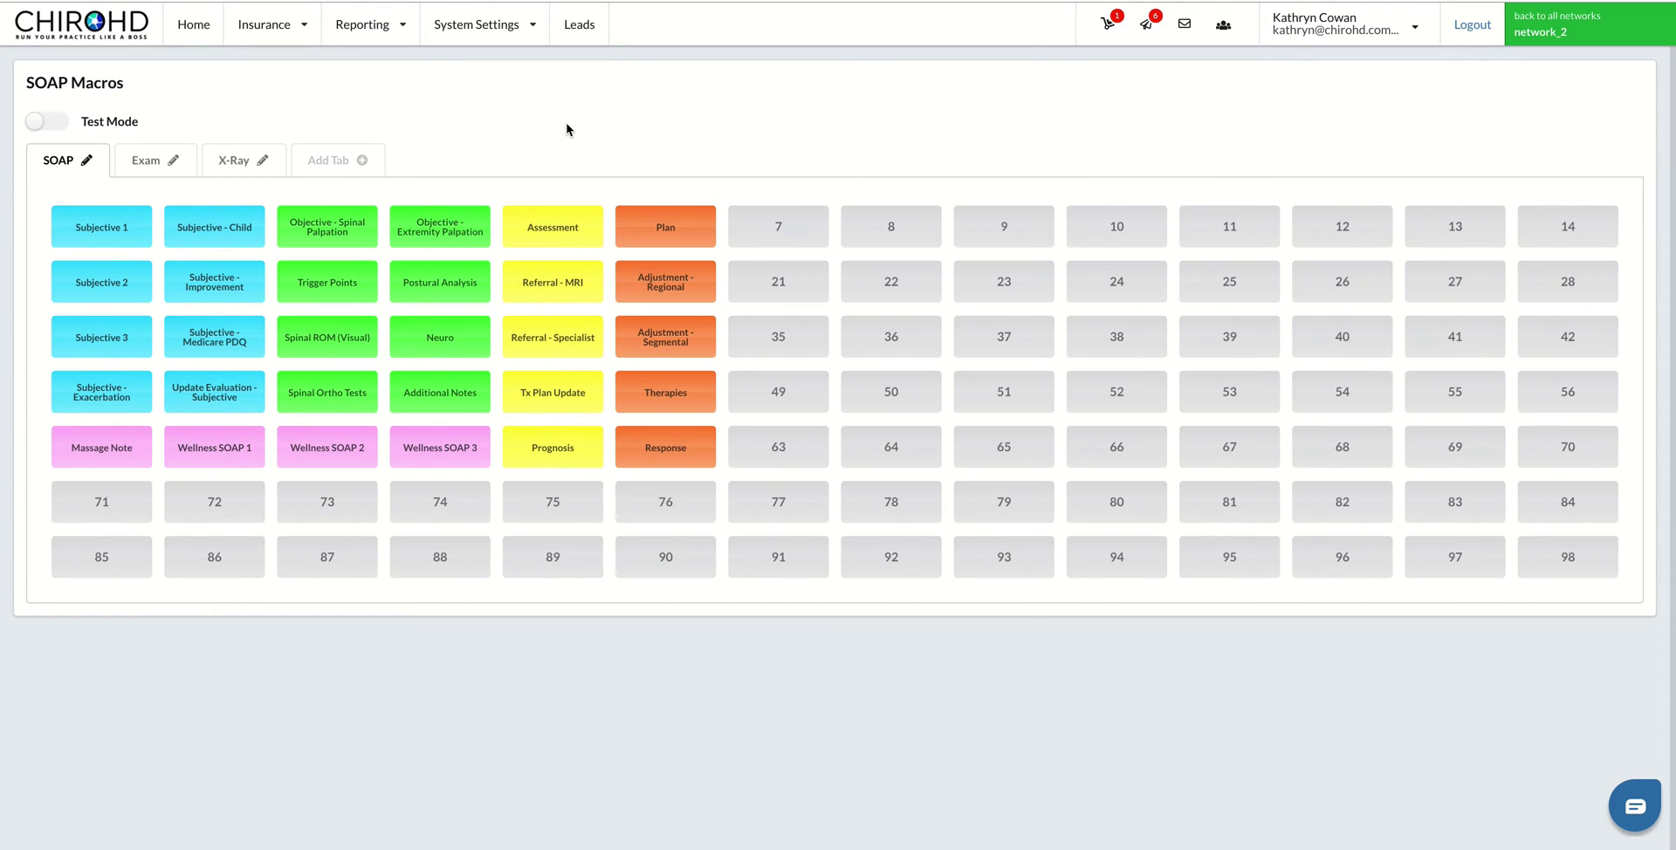
Review the SOAP macro tab's settings and the form for creating a new macro tab, leaving both without saving
{"action": "left_click", "coordinate": [86, 162]}
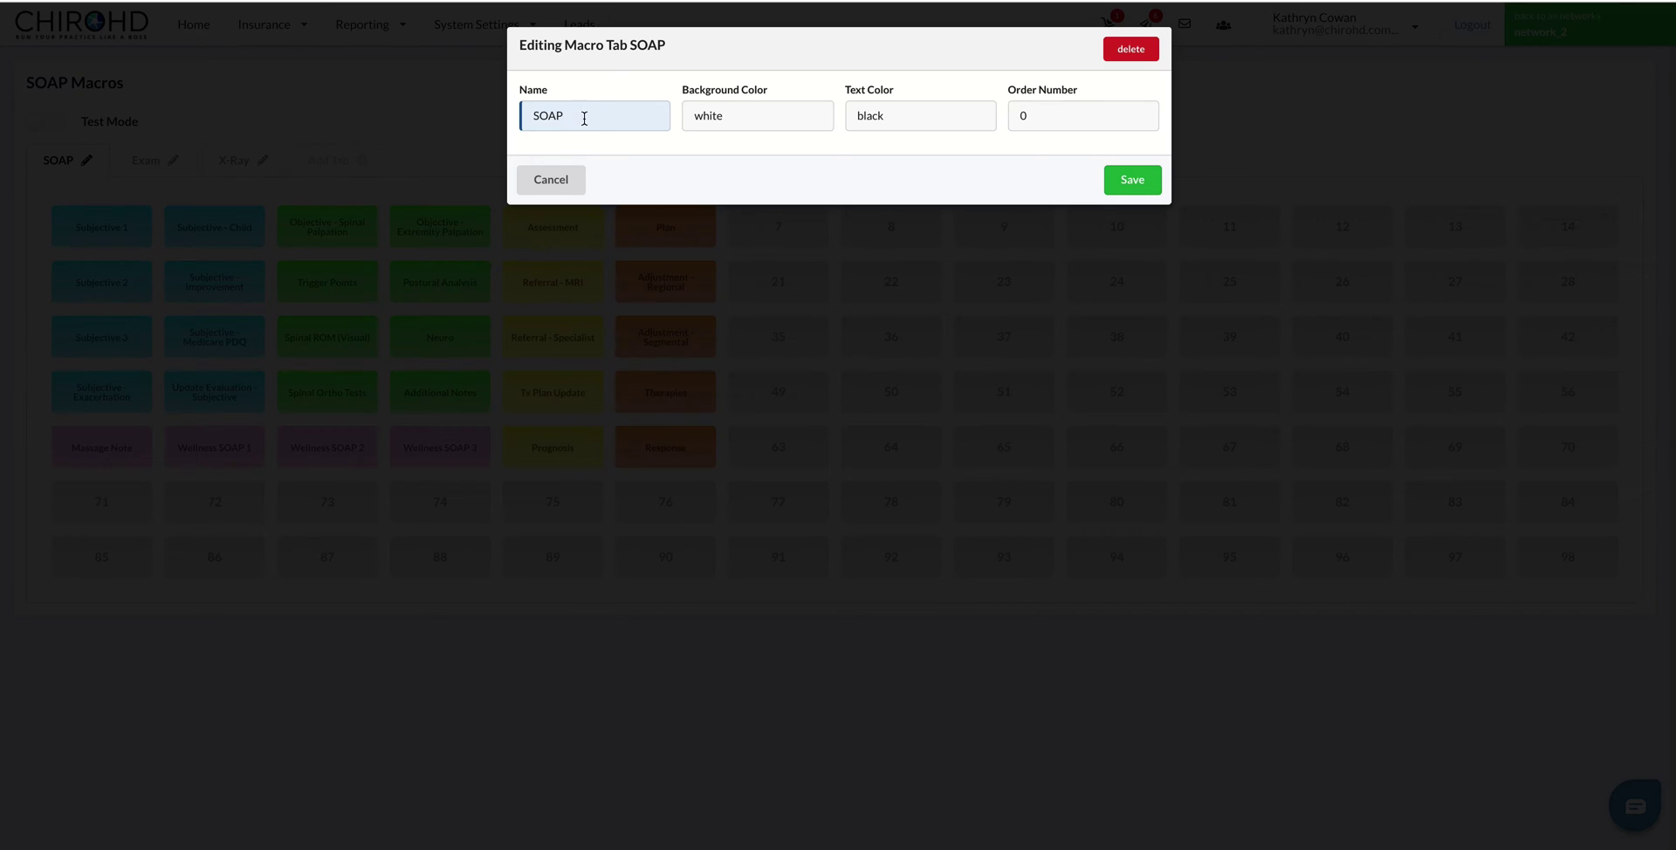
{"action": "left_click", "coordinate": [572, 184]}
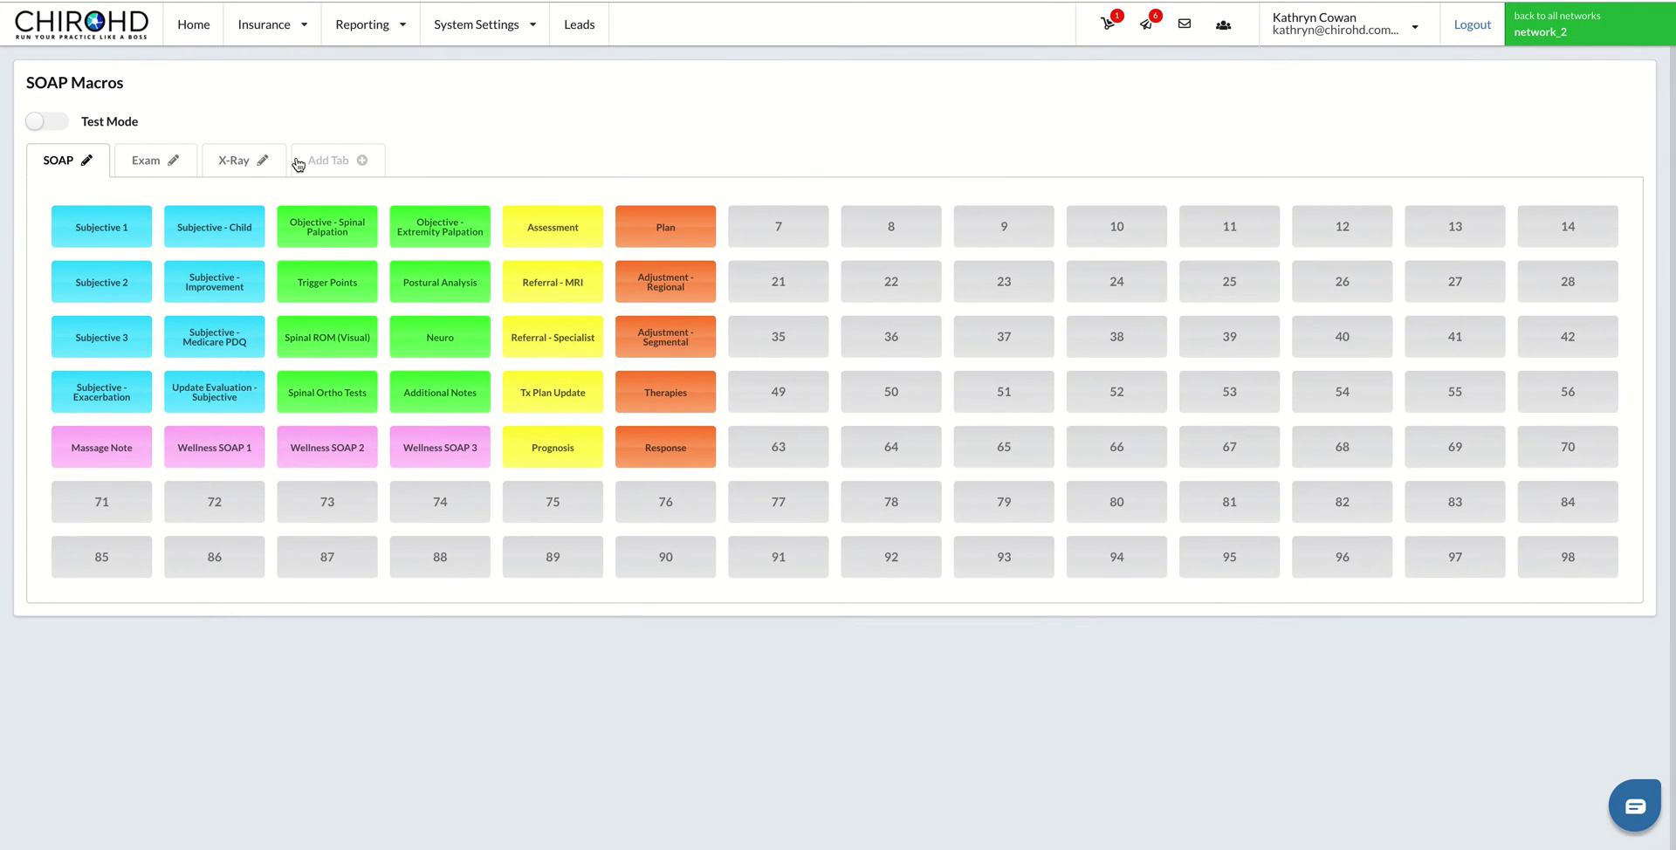
{"action": "left_click", "coordinate": [362, 161]}
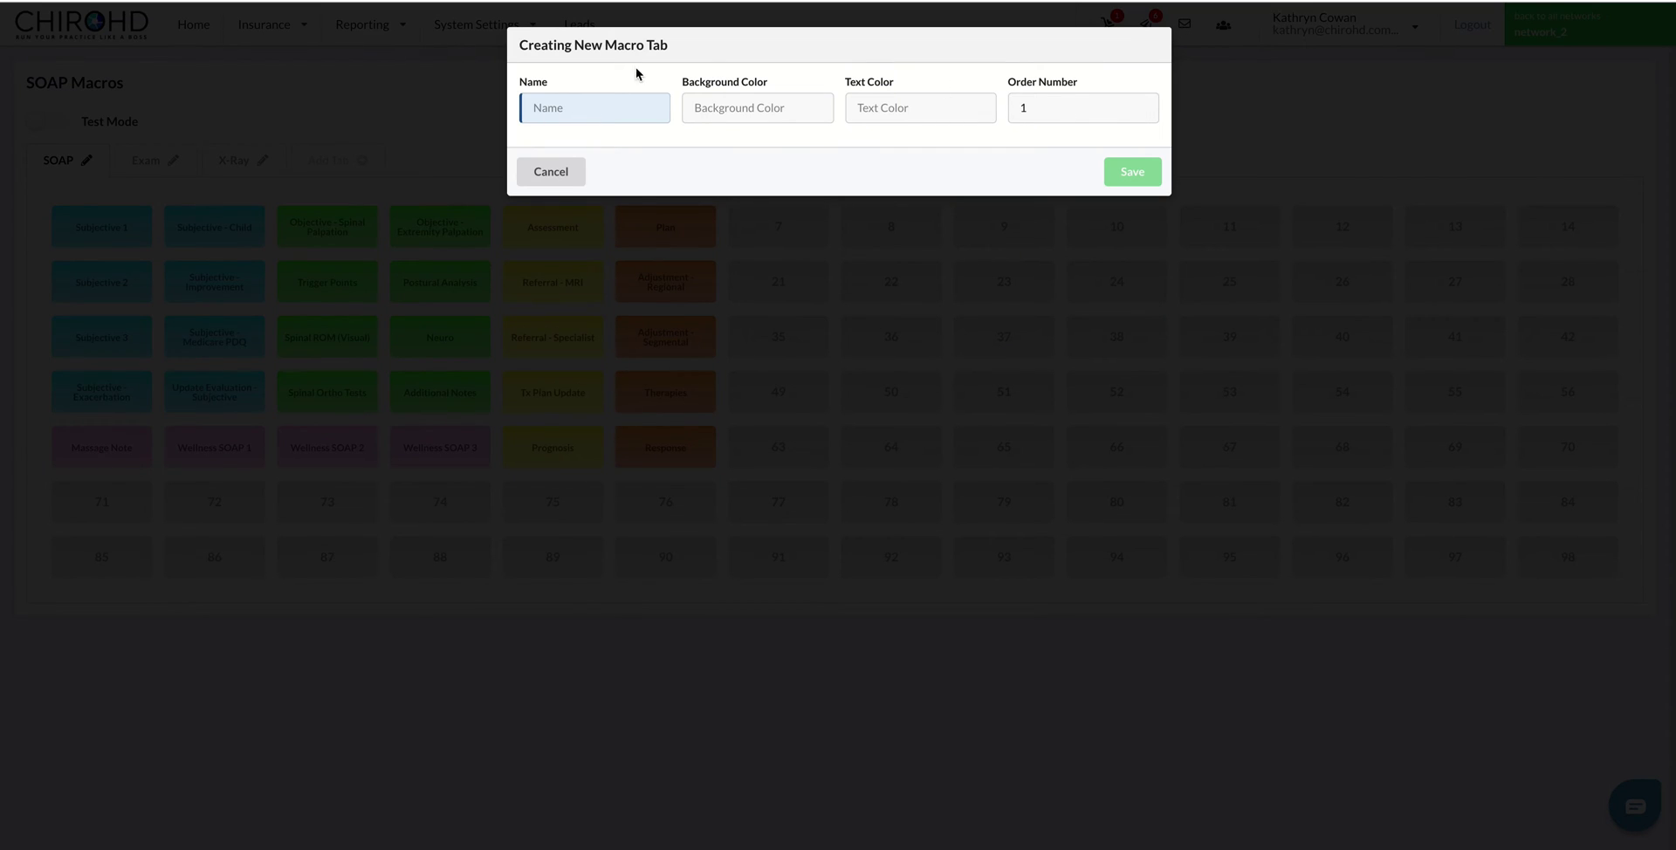
{"action": "left_click", "coordinate": [545, 175]}
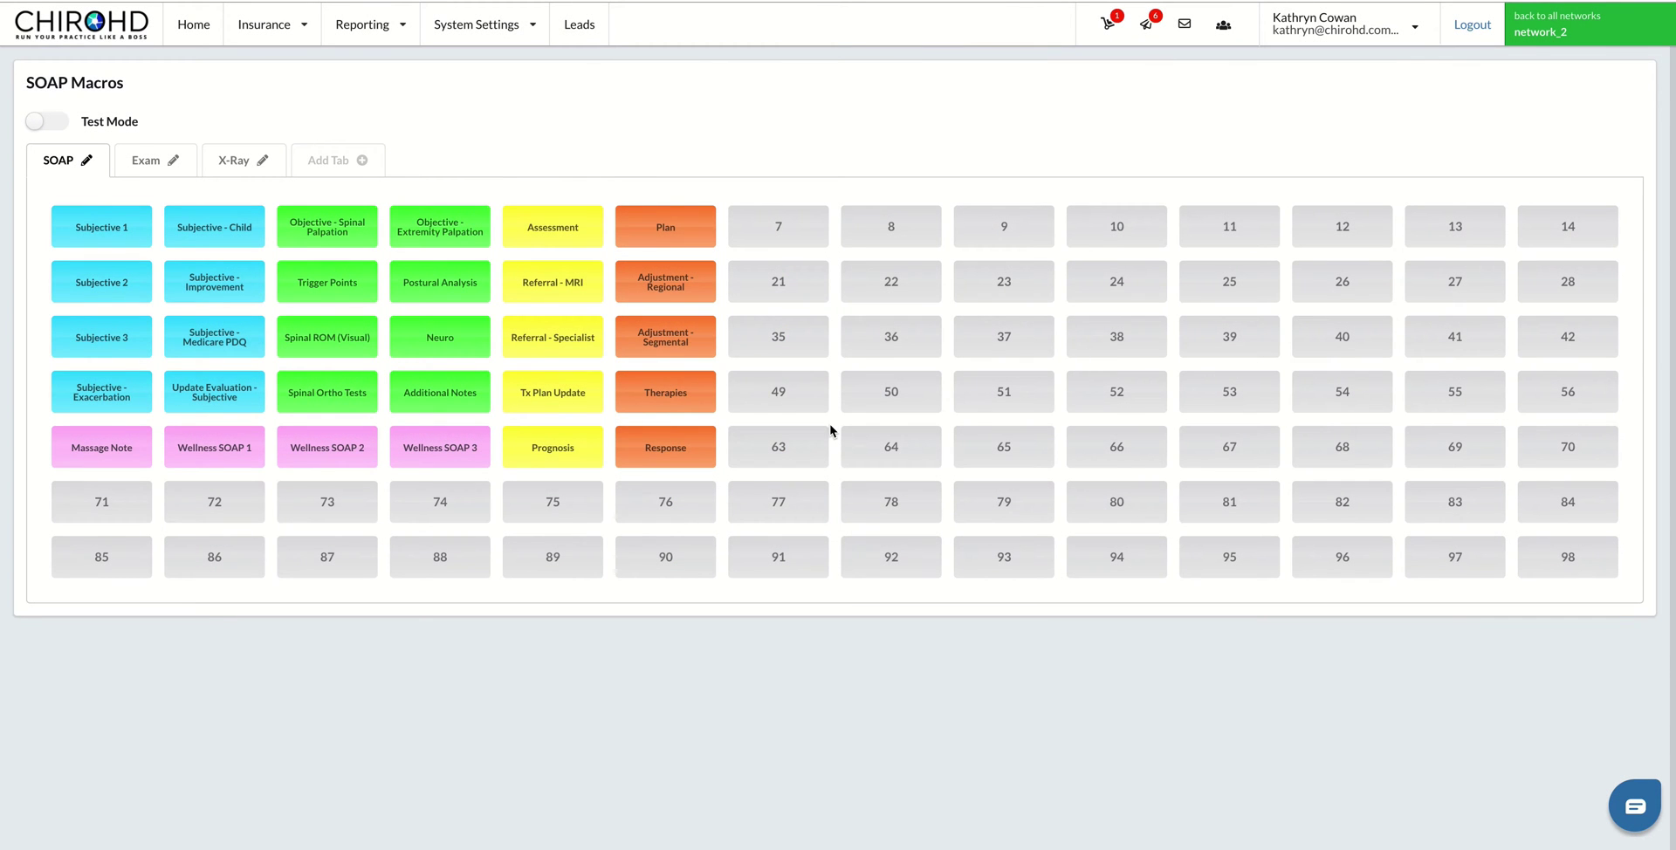
Examine the Subjective 1 macro and its available macro types, closing it without changes
{"action": "left_click", "coordinate": [105, 231]}
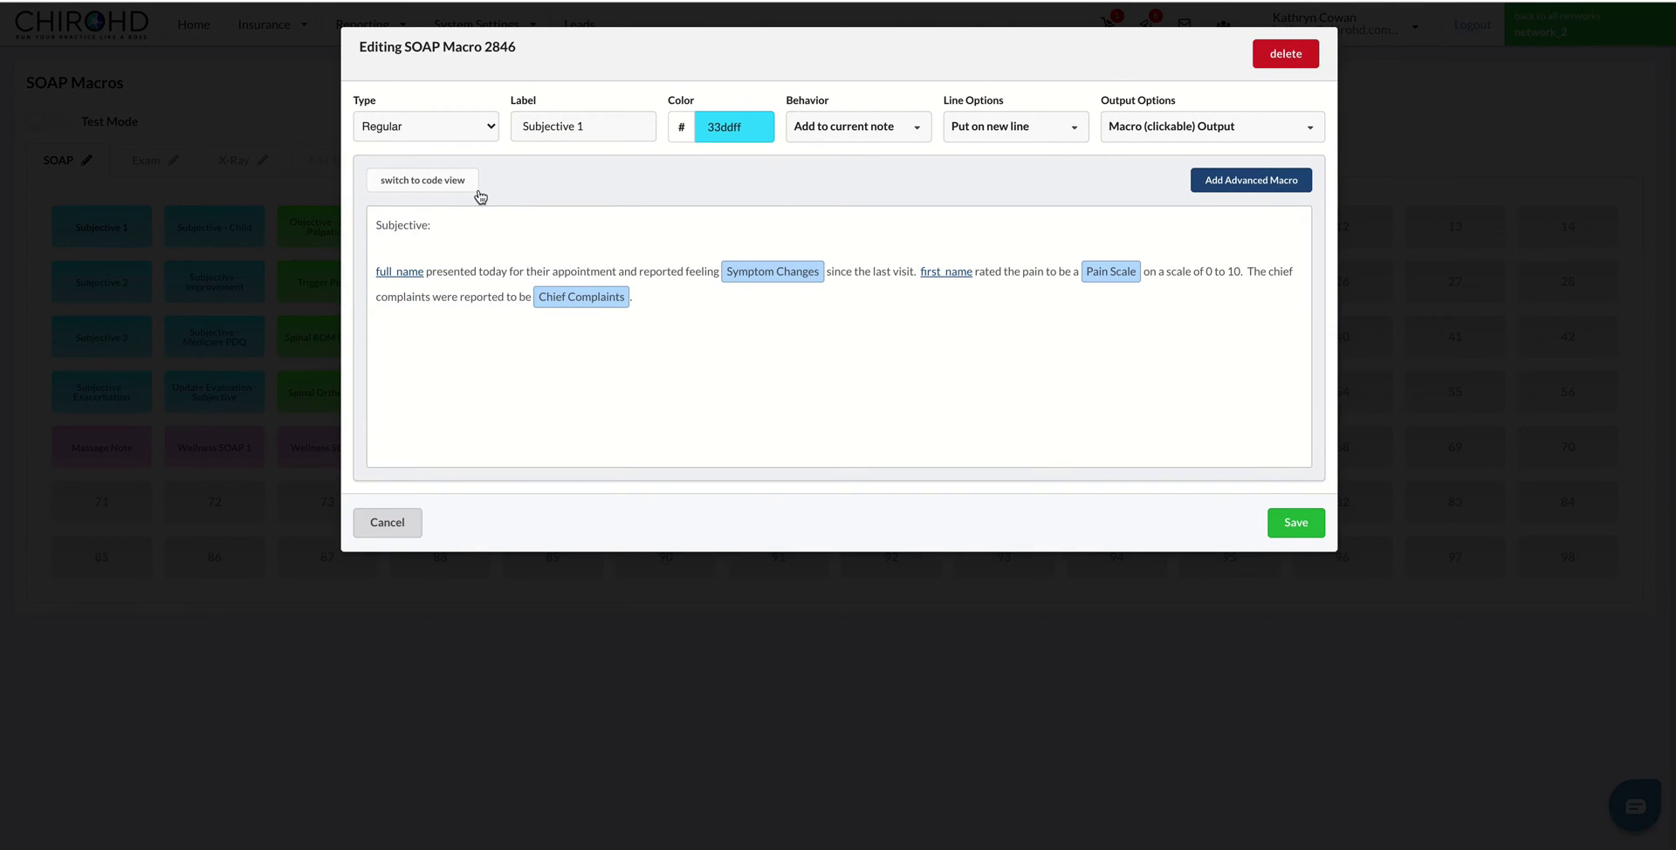
{"action": "left_click", "coordinate": [406, 127]}
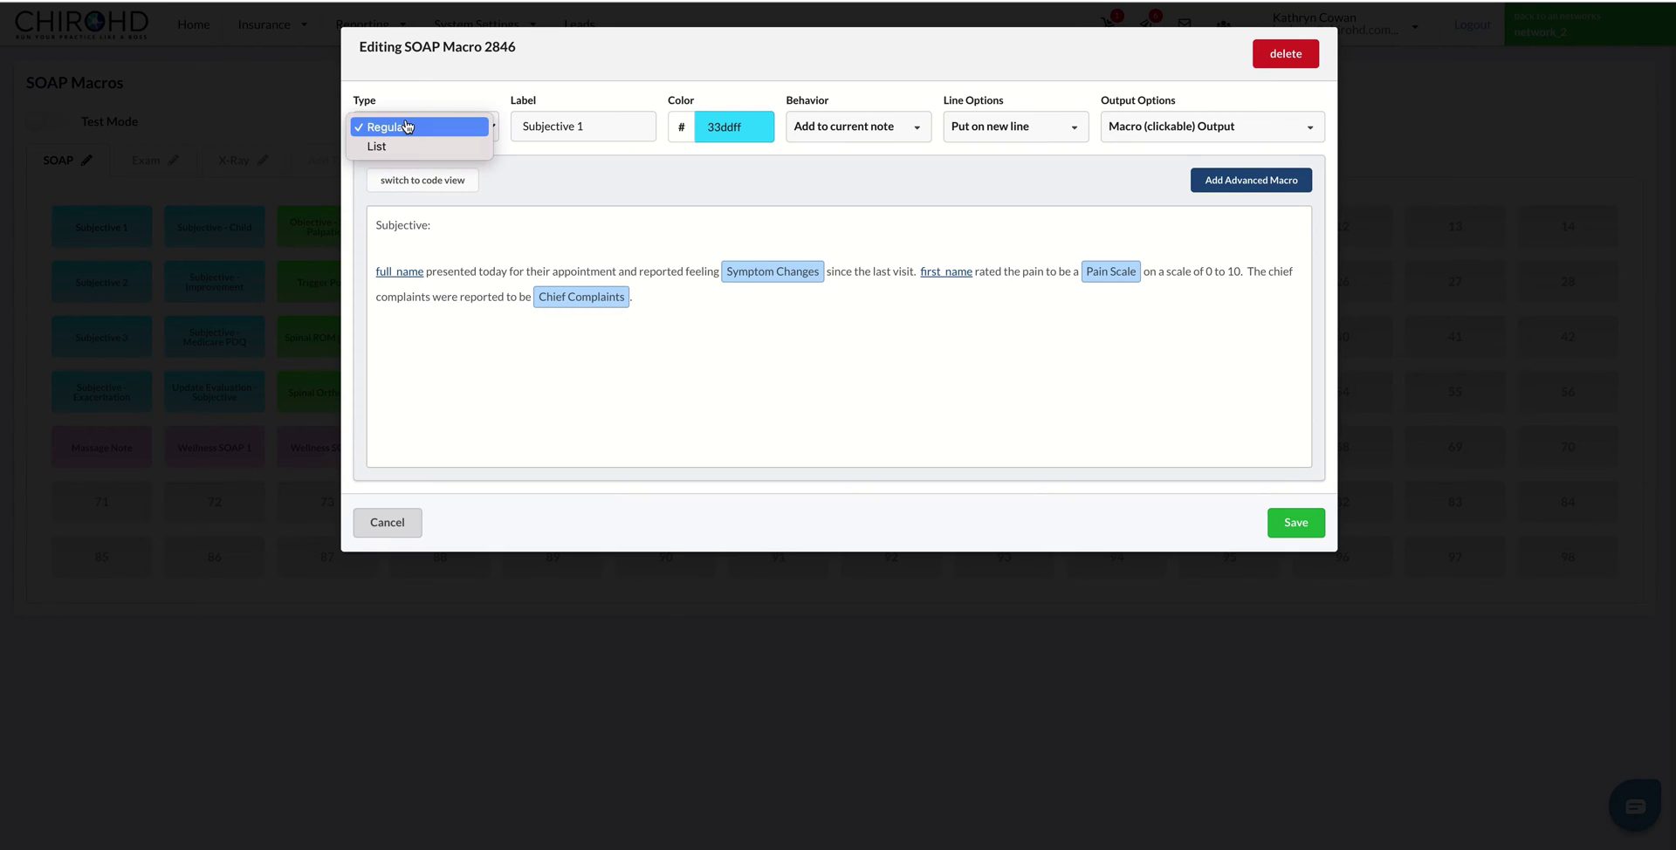
{"action": "left_click", "coordinate": [307, 127]}
{"action": "left_click", "coordinate": [420, 527]}
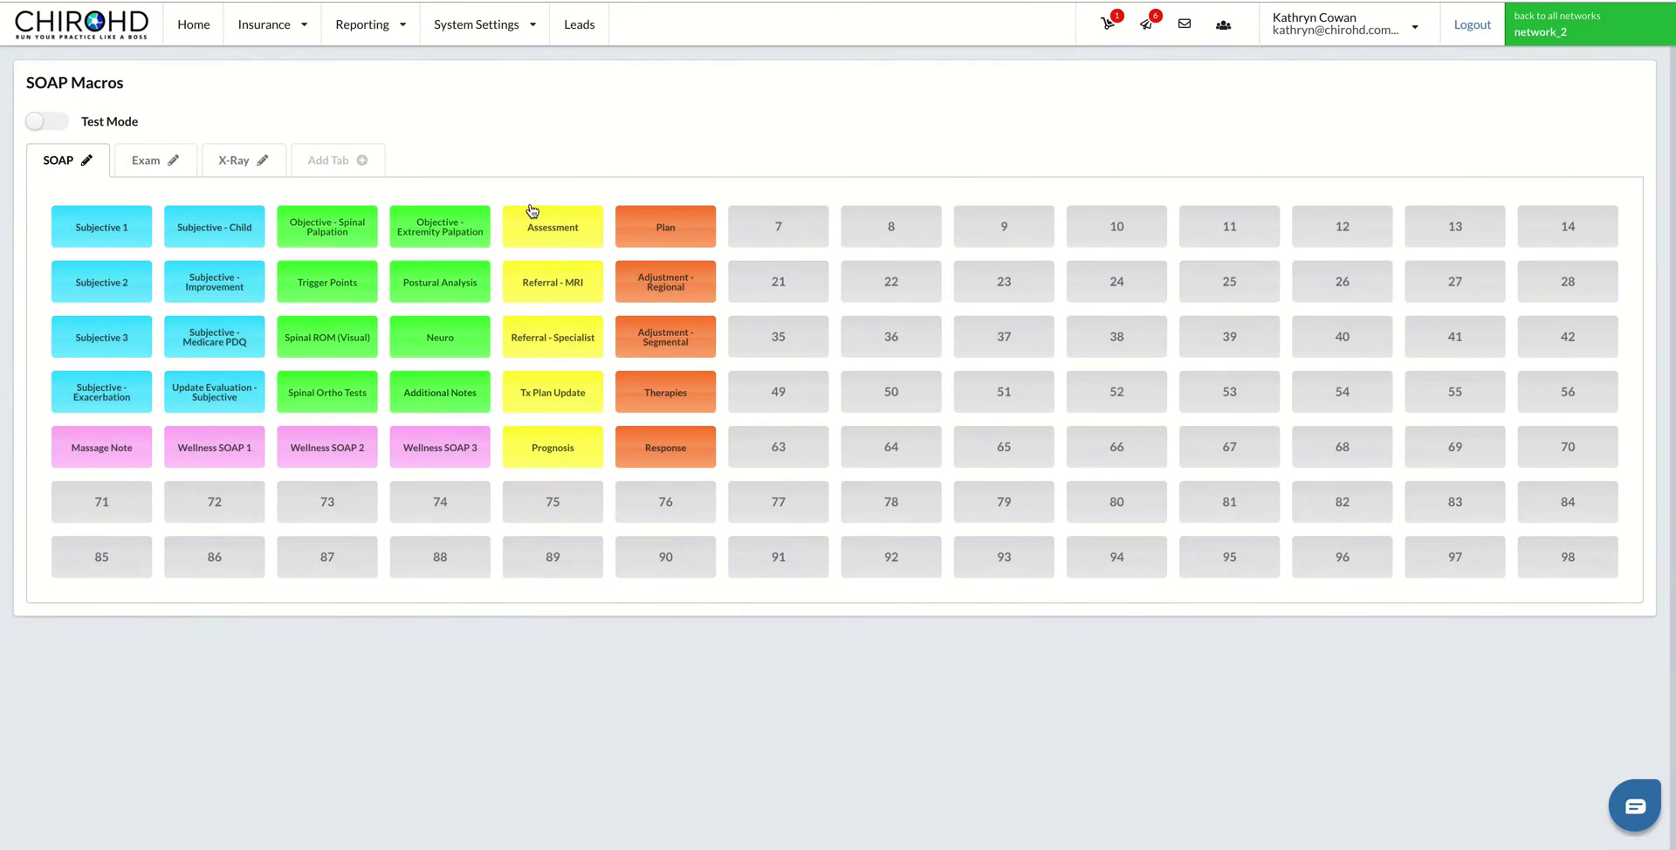
Inspect the Postural Analysis, Objective - Extremity Palpation and Additional Notes macros one after another, closing each without changes
{"action": "left_click", "coordinate": [443, 291]}
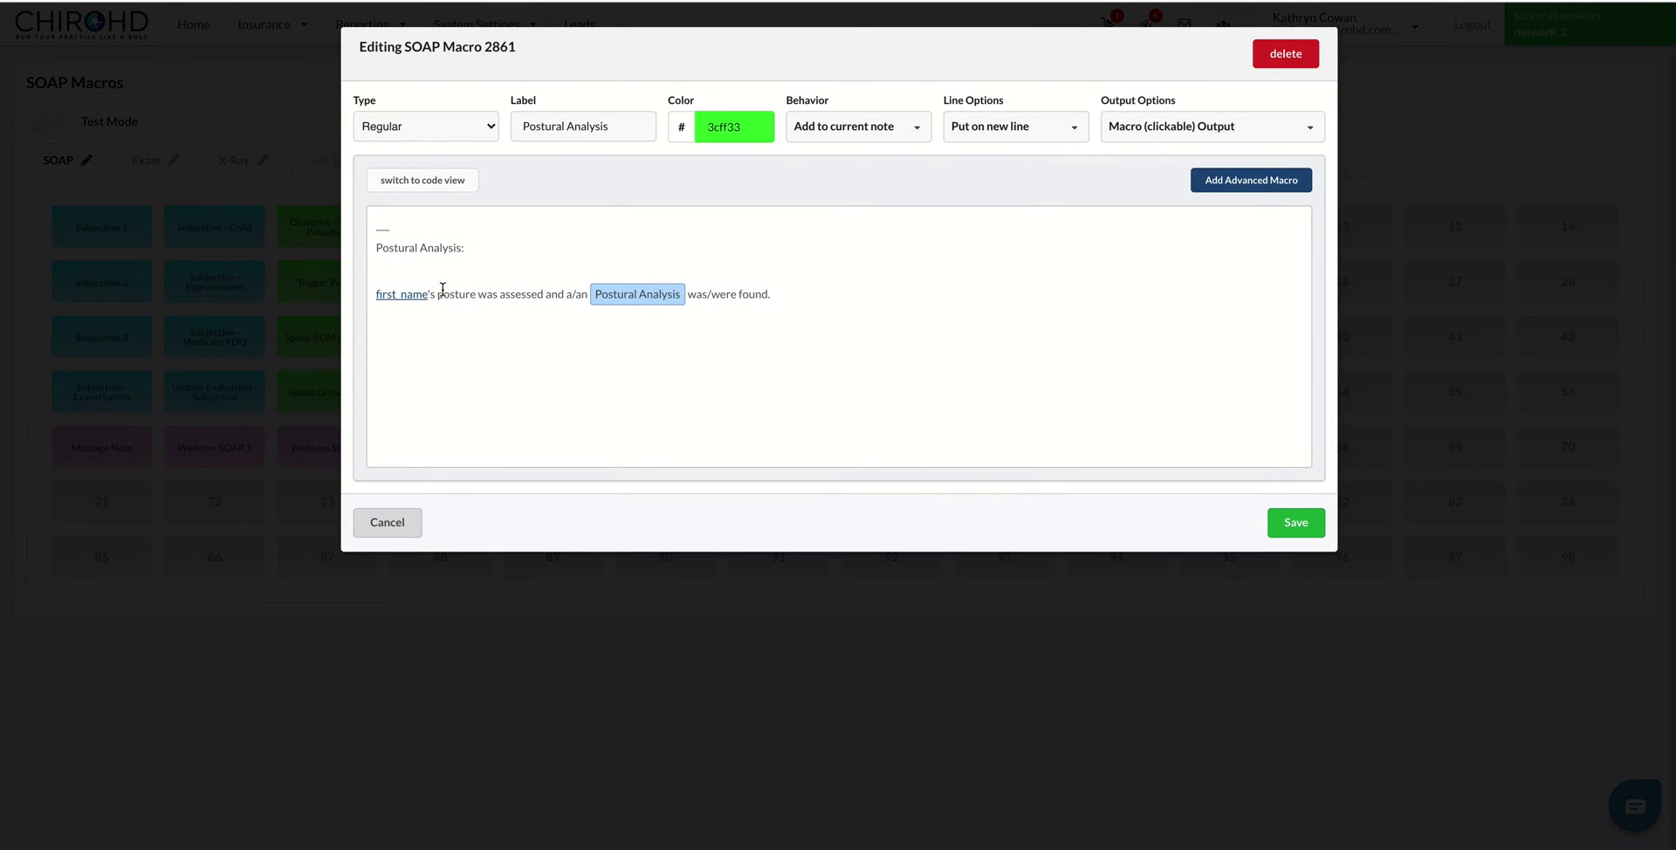
{"action": "left_click", "coordinate": [388, 523]}
{"action": "left_click", "coordinate": [441, 212]}
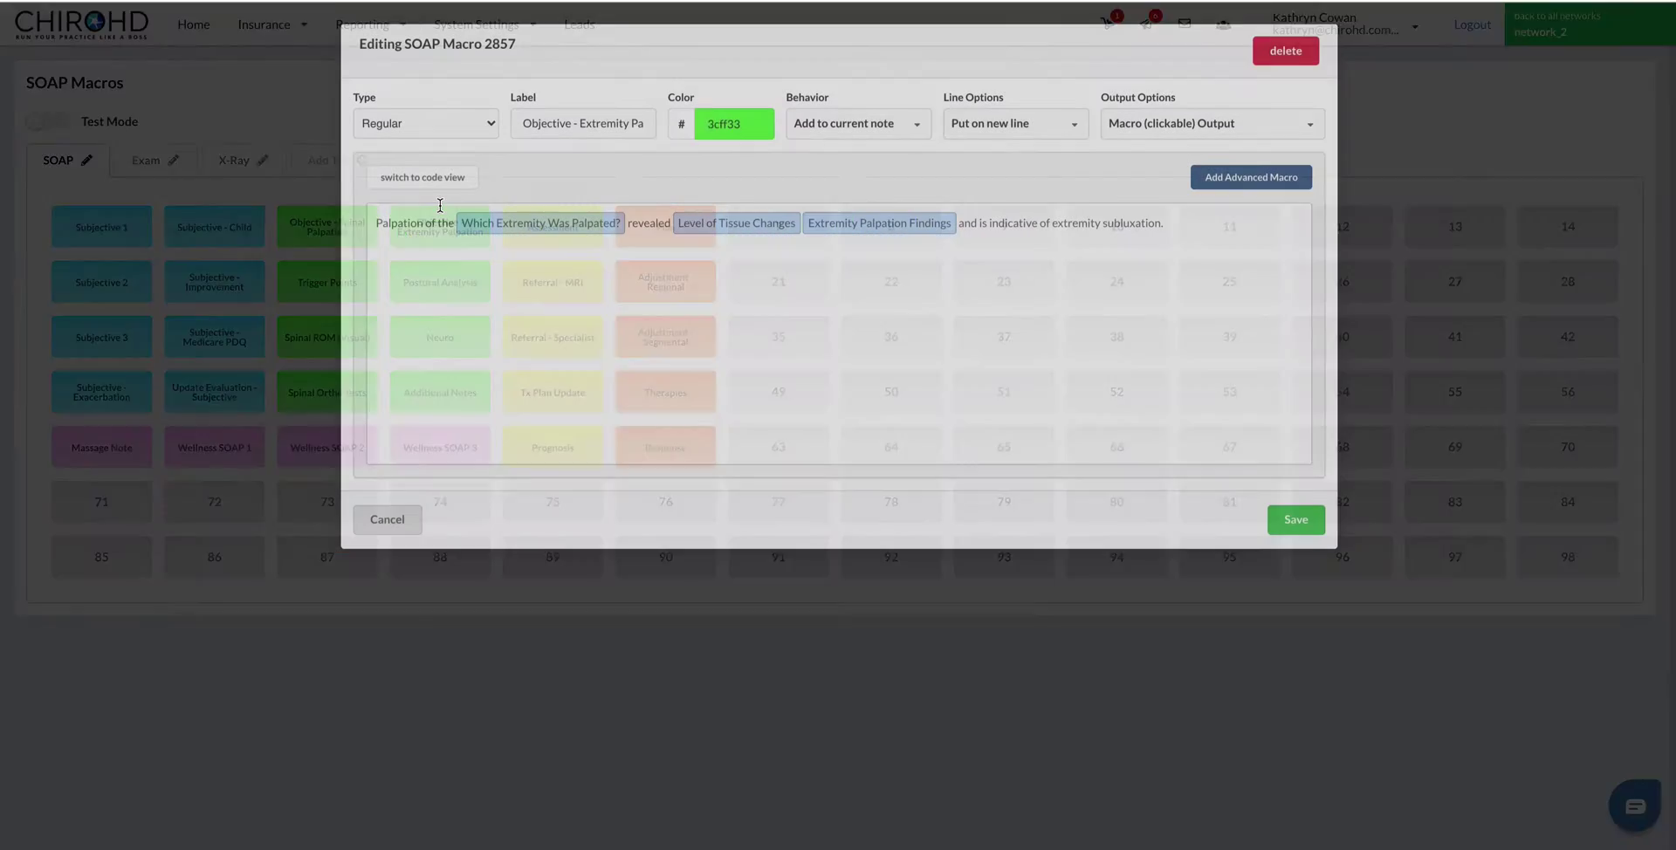
{"action": "left_click", "coordinate": [371, 524]}
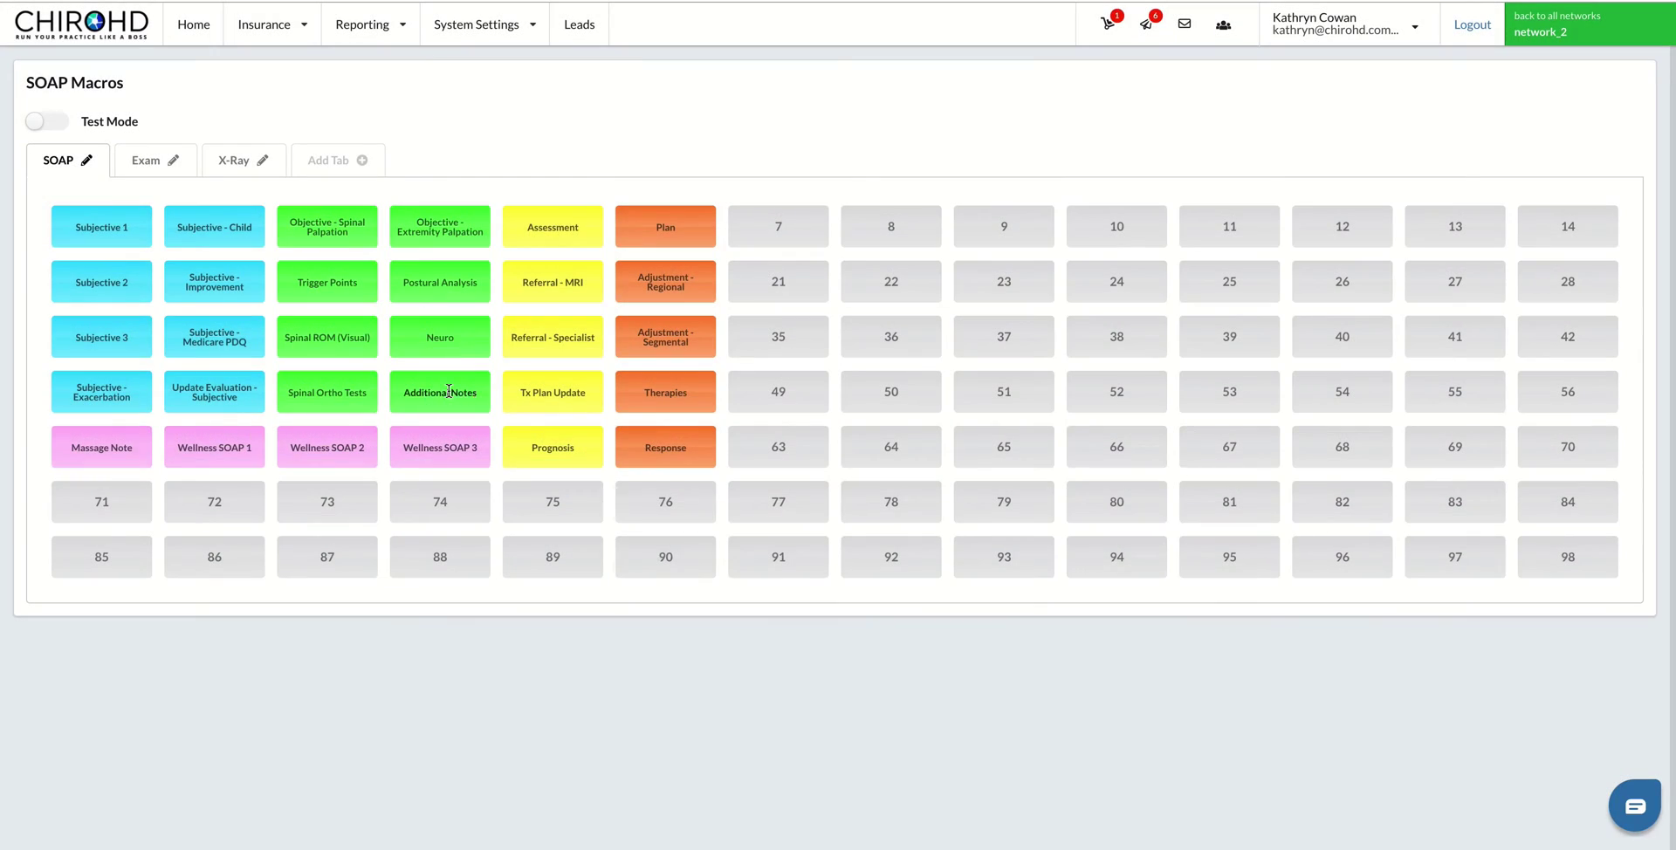
{"action": "left_click", "coordinate": [450, 393]}
{"action": "left_click", "coordinate": [387, 523]}
Examine the Neurologist, PCP and Pediatrician items and the type choices of the Referral - Specialist macro, leaving without saving
{"action": "left_click", "coordinate": [575, 349]}
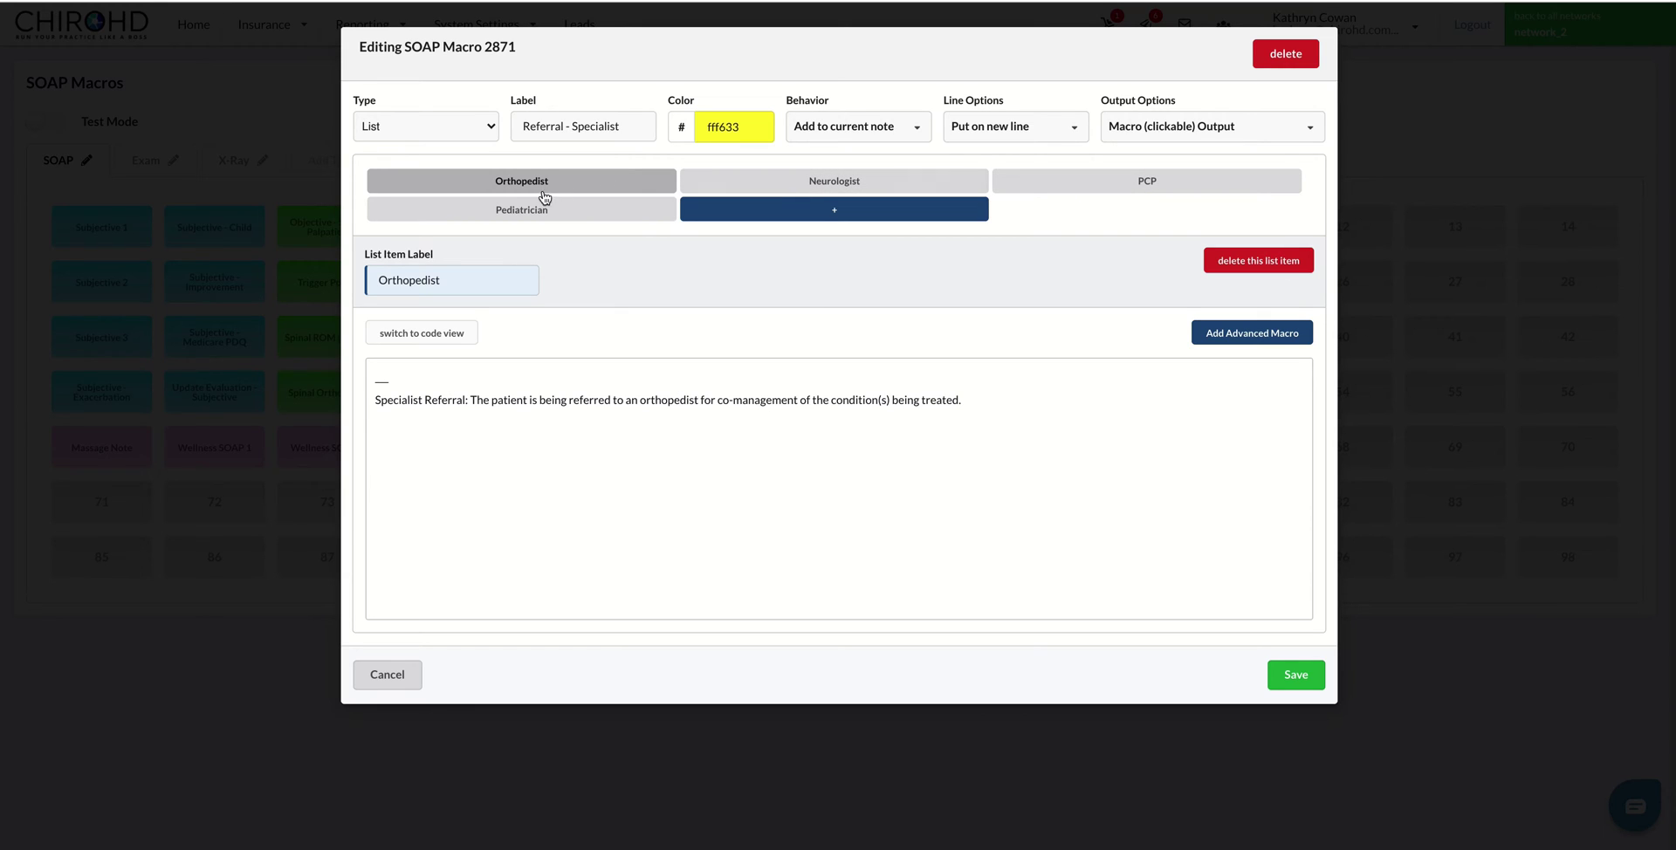
{"action": "left_click", "coordinate": [832, 181]}
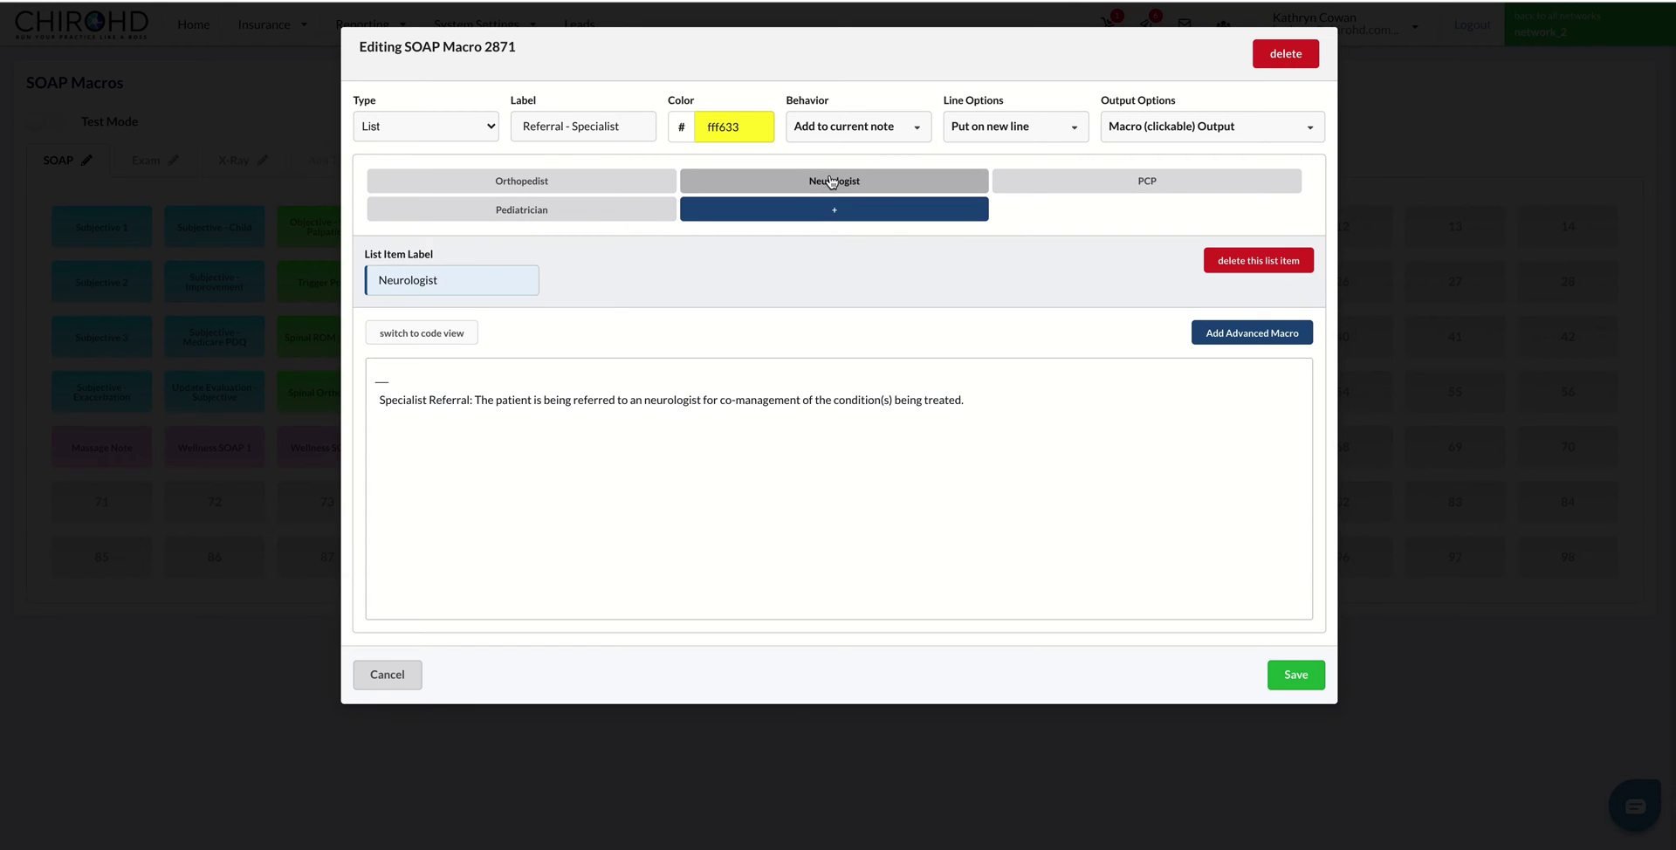
{"action": "left_click", "coordinate": [1100, 179]}
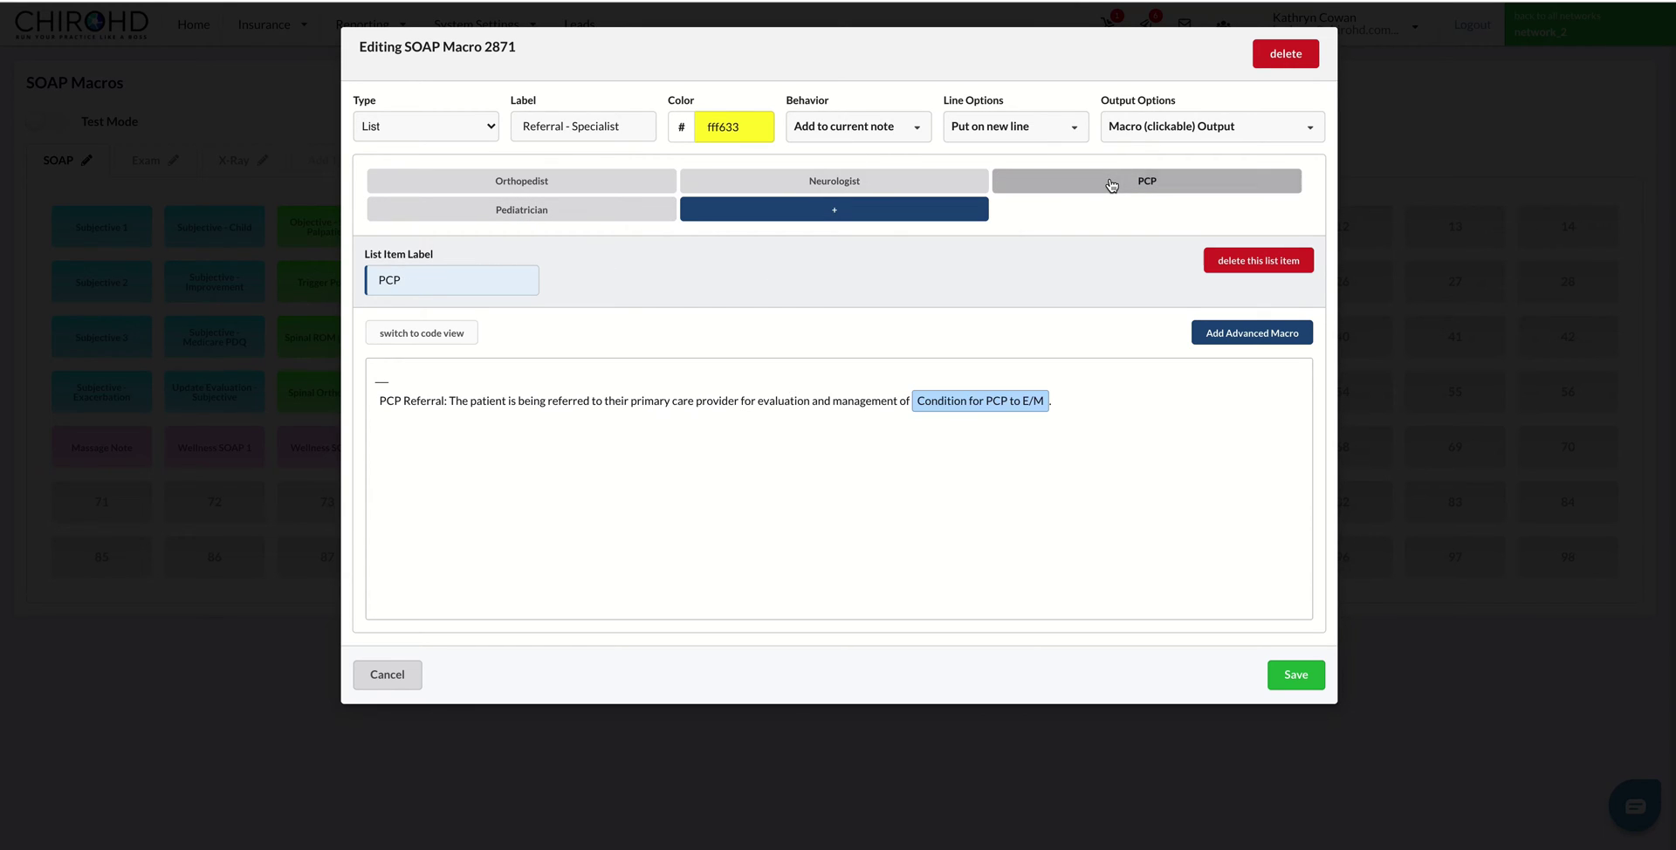
{"action": "left_click", "coordinate": [502, 214]}
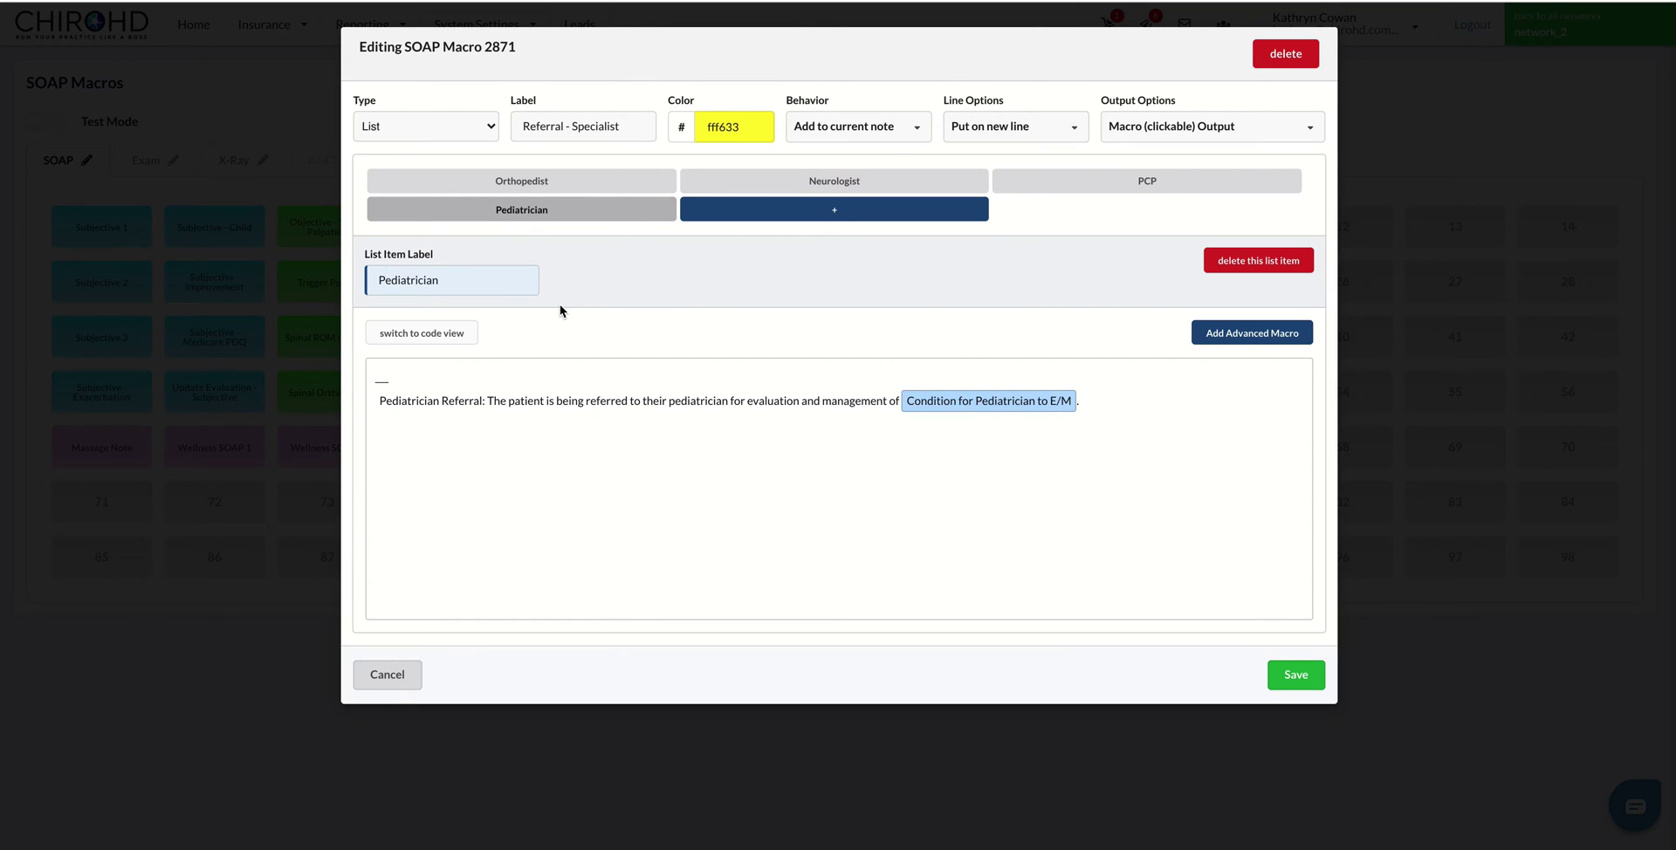
{"action": "left_click", "coordinate": [427, 131]}
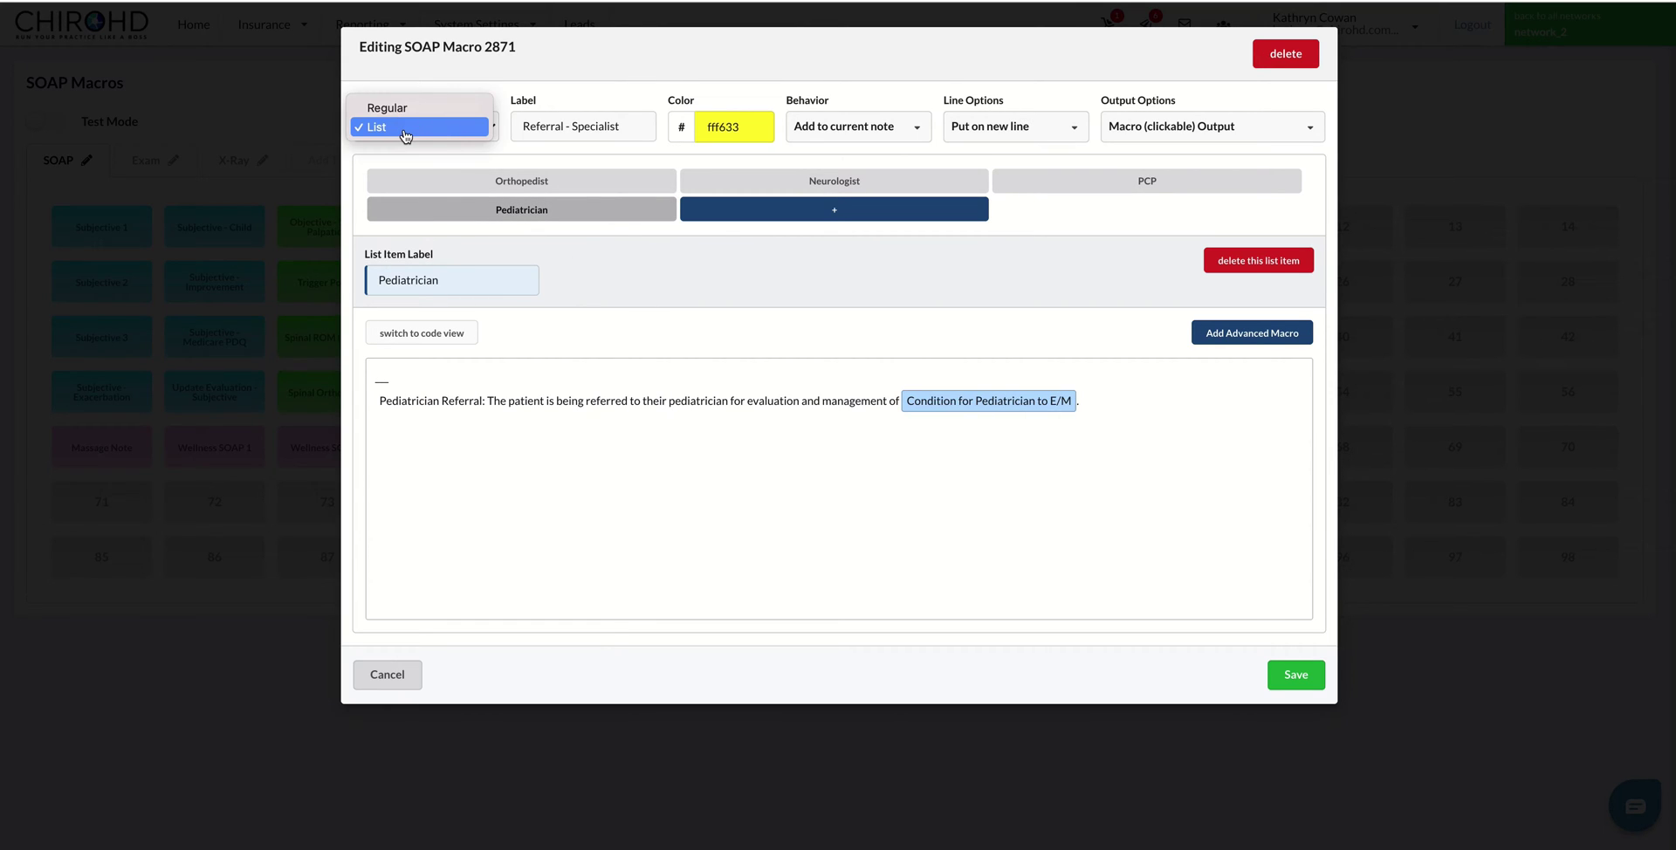
{"action": "left_click", "coordinate": [407, 703]}
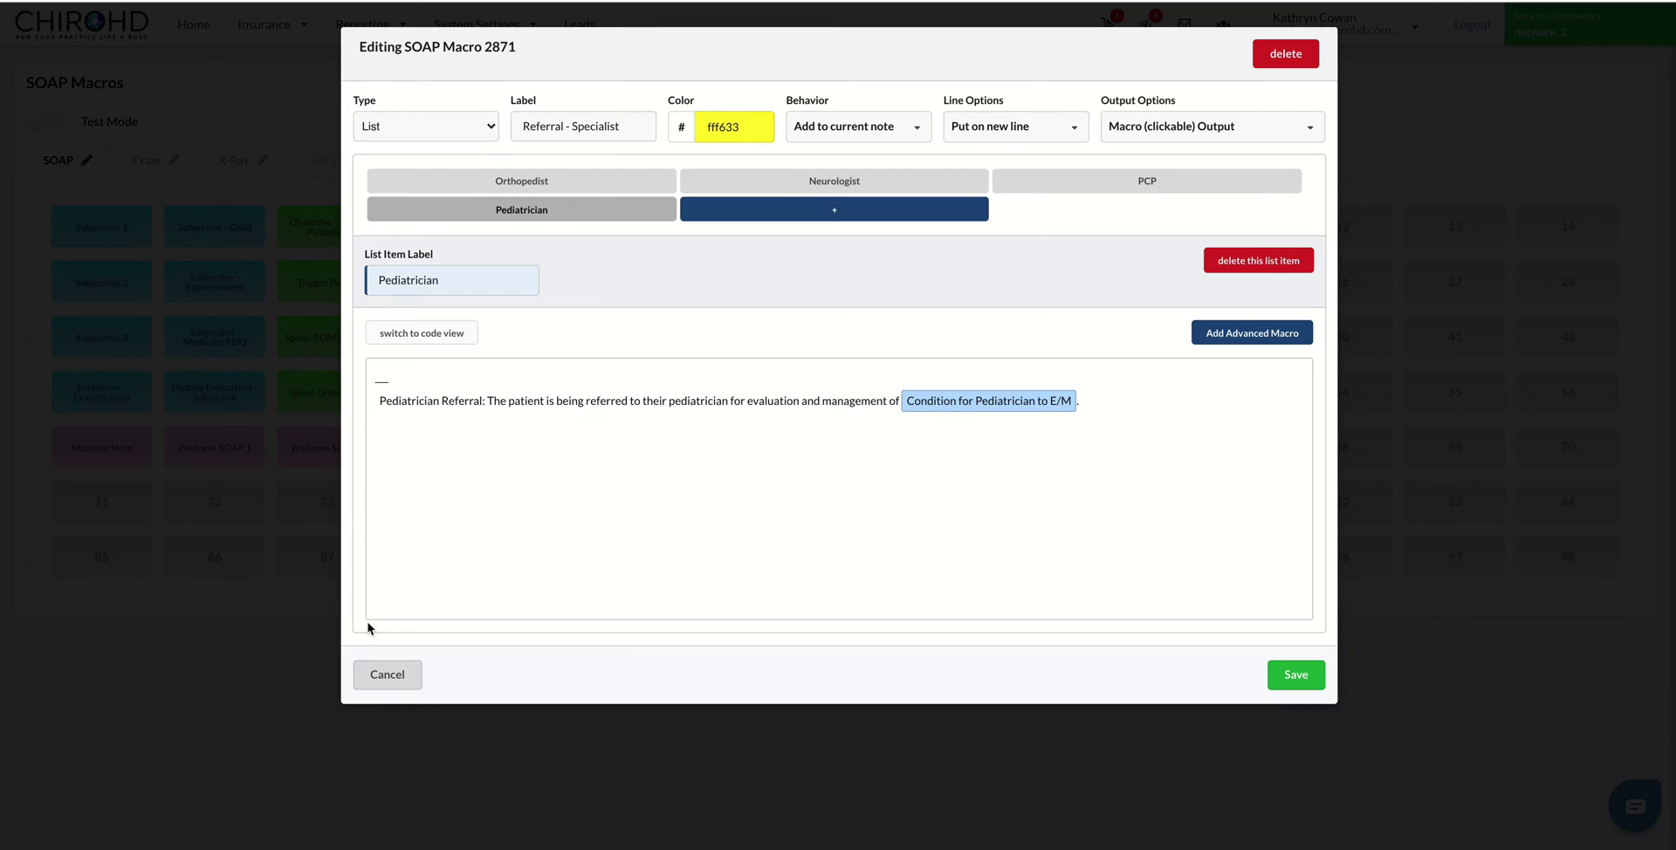
{"action": "left_click", "coordinate": [387, 675]}
Review the Subjective 1 macro's color, behavior, line and output choices, keeping Macro (clickable) Output as the output option
{"action": "left_click", "coordinate": [118, 229]}
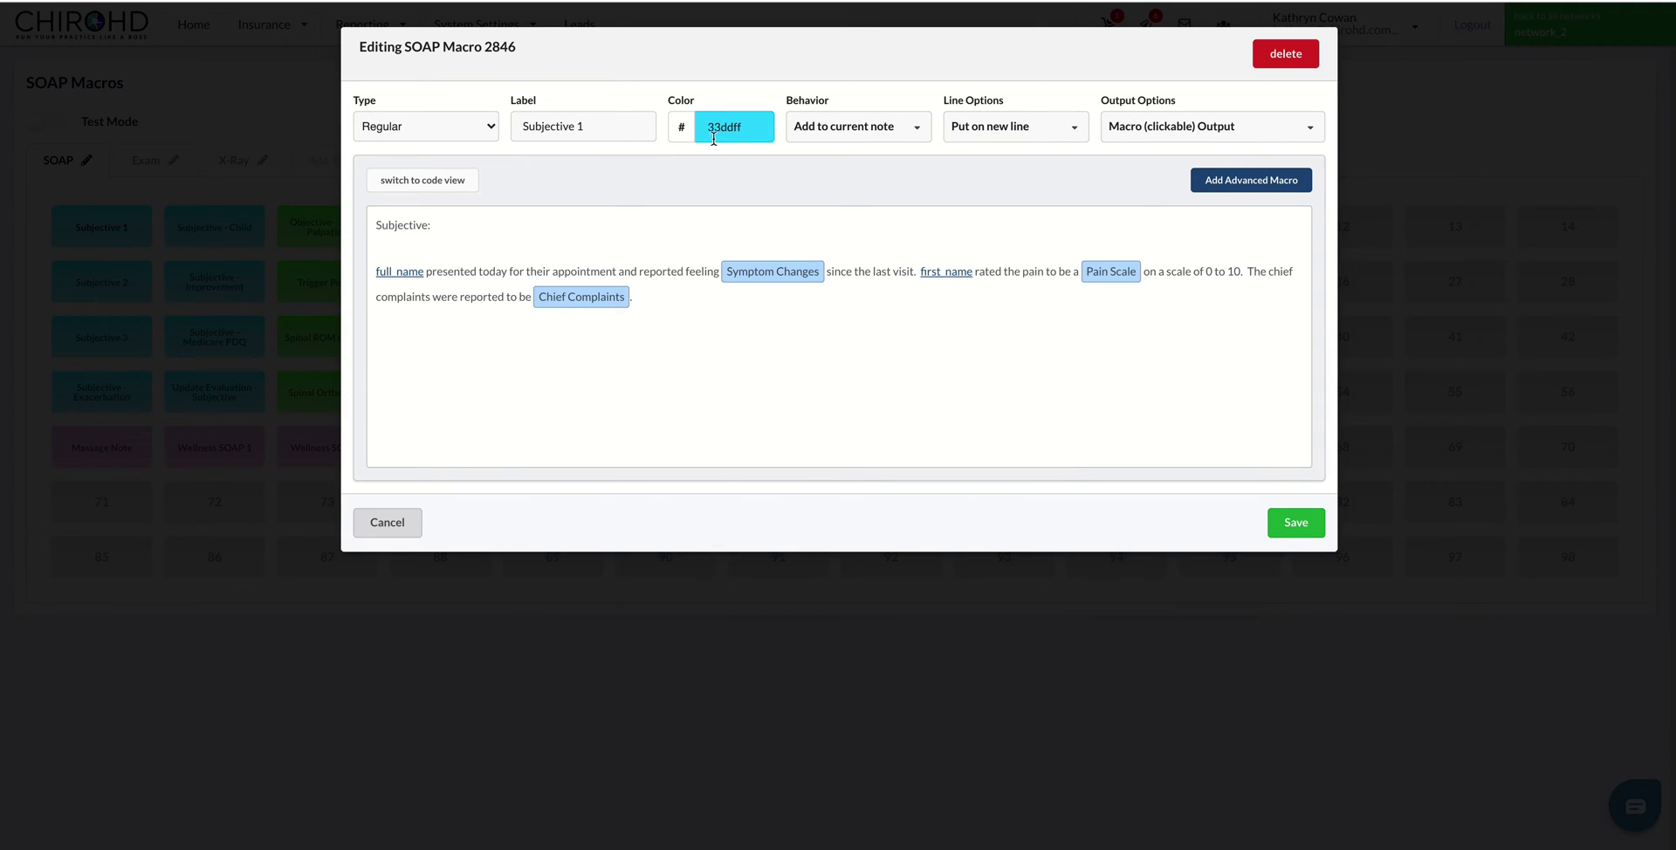
{"action": "left_click", "coordinate": [728, 133]}
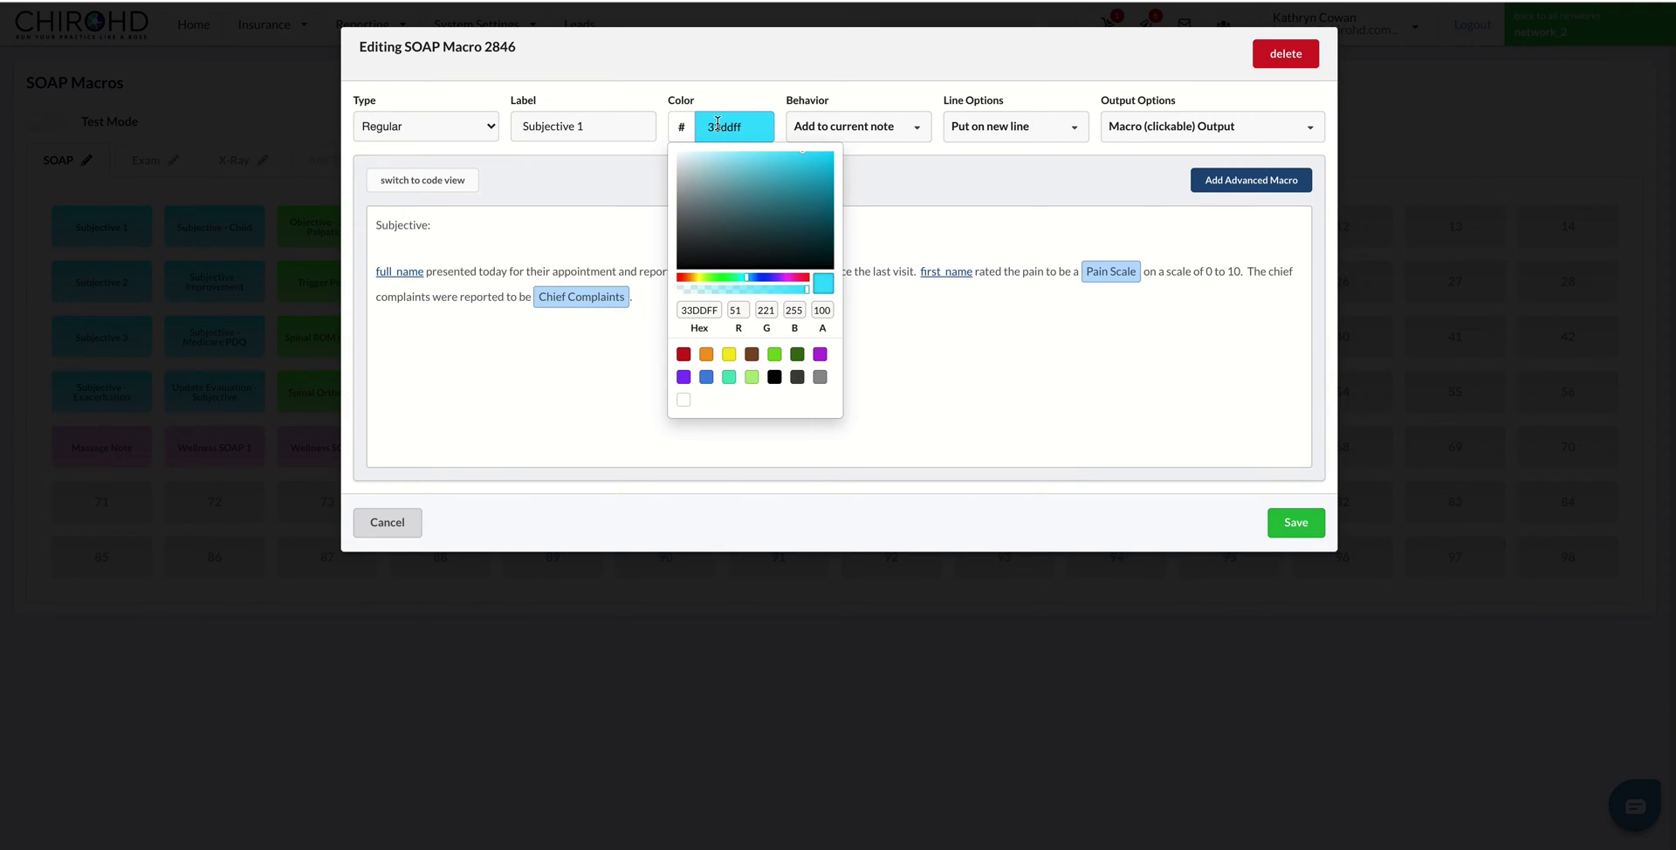
{"action": "left_click", "coordinate": [878, 102]}
{"action": "left_click", "coordinate": [869, 123]}
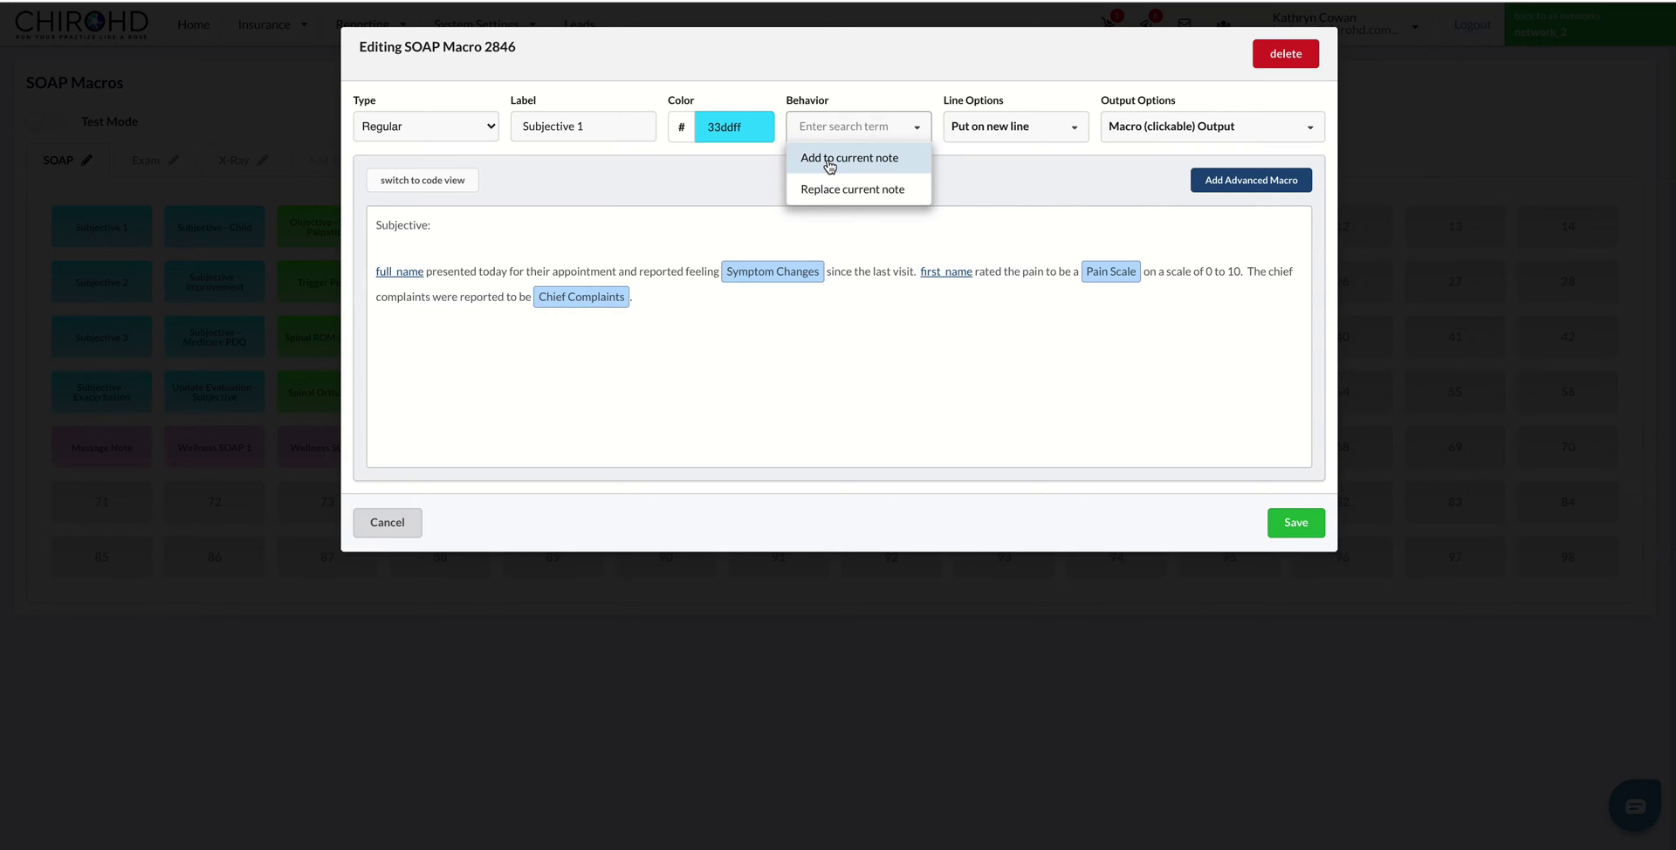
{"action": "left_click", "coordinate": [1007, 158]}
{"action": "left_click", "coordinate": [1018, 129]}
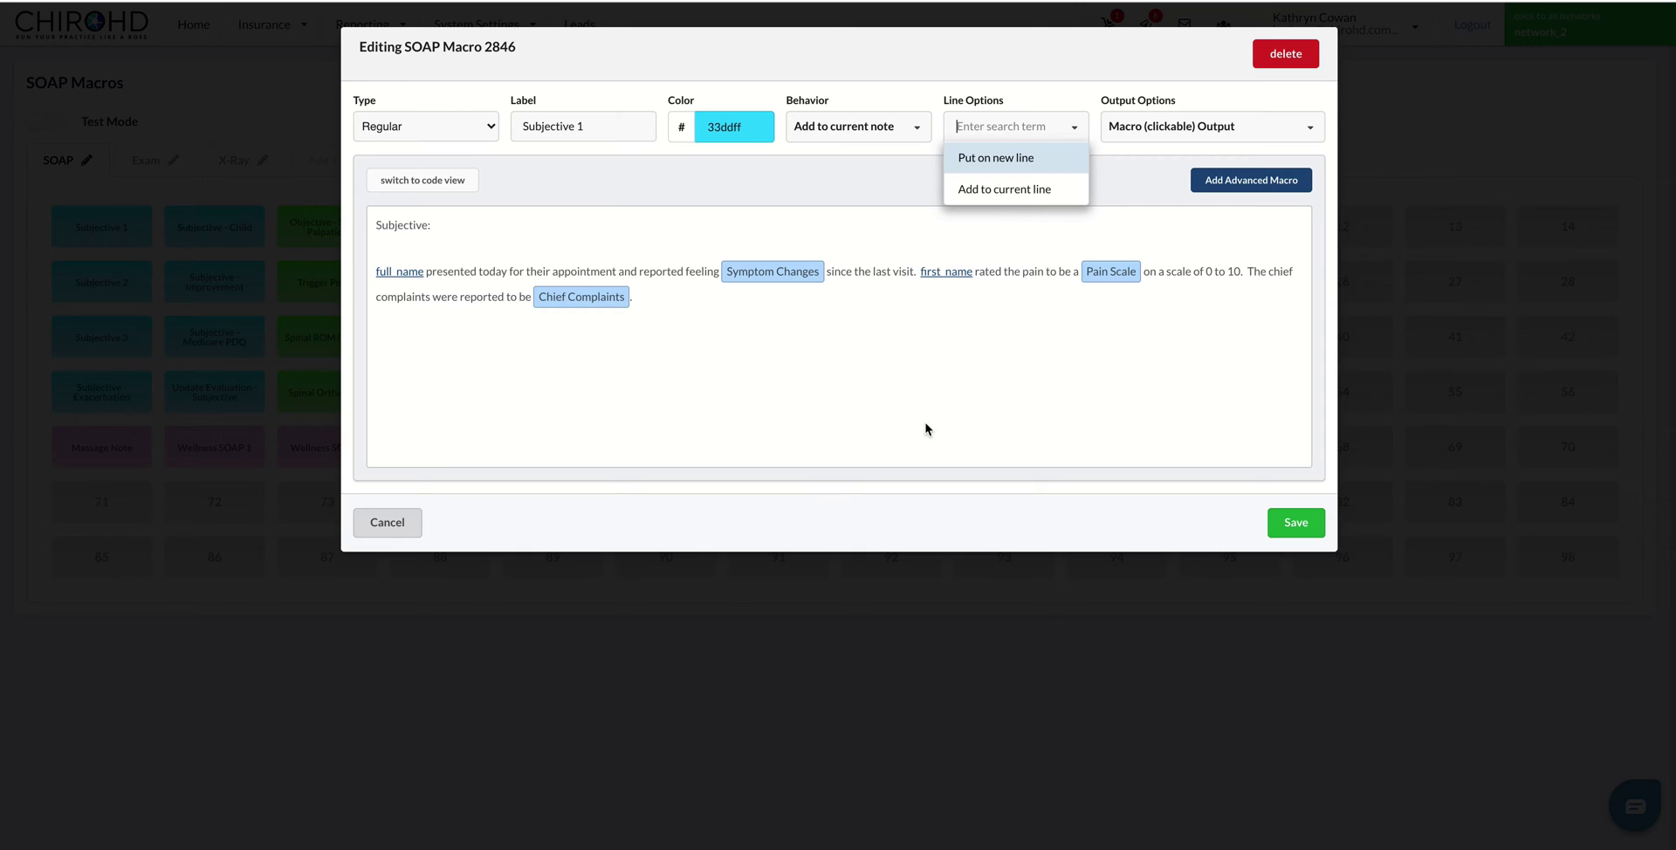
{"action": "left_click", "coordinate": [1130, 165]}
{"action": "left_click", "coordinate": [1147, 131]}
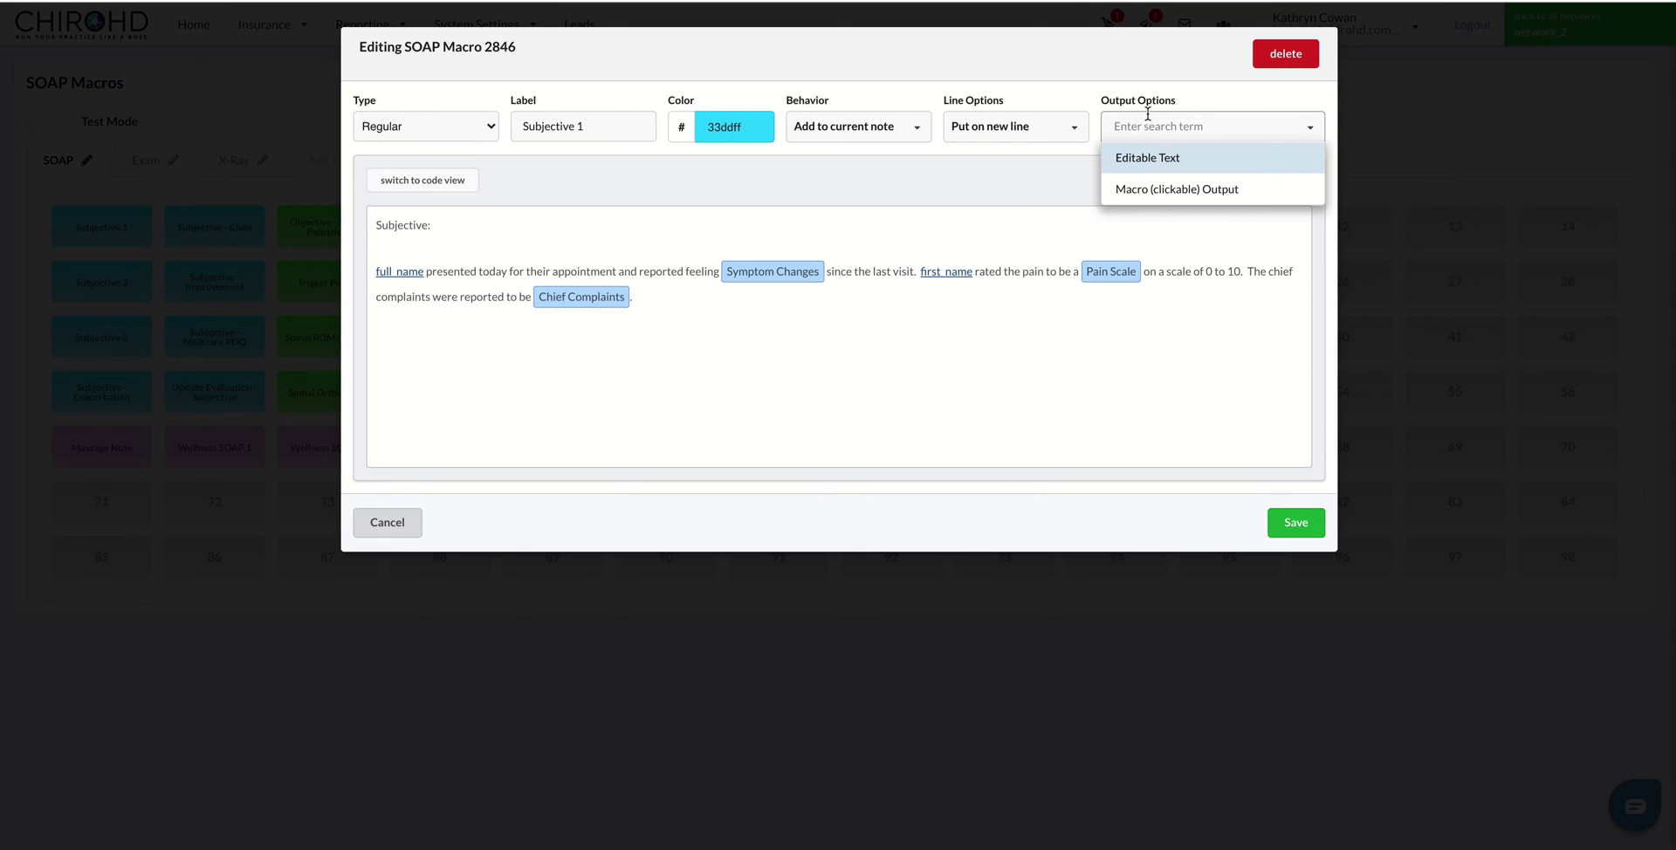
{"action": "left_click", "coordinate": [1184, 191]}
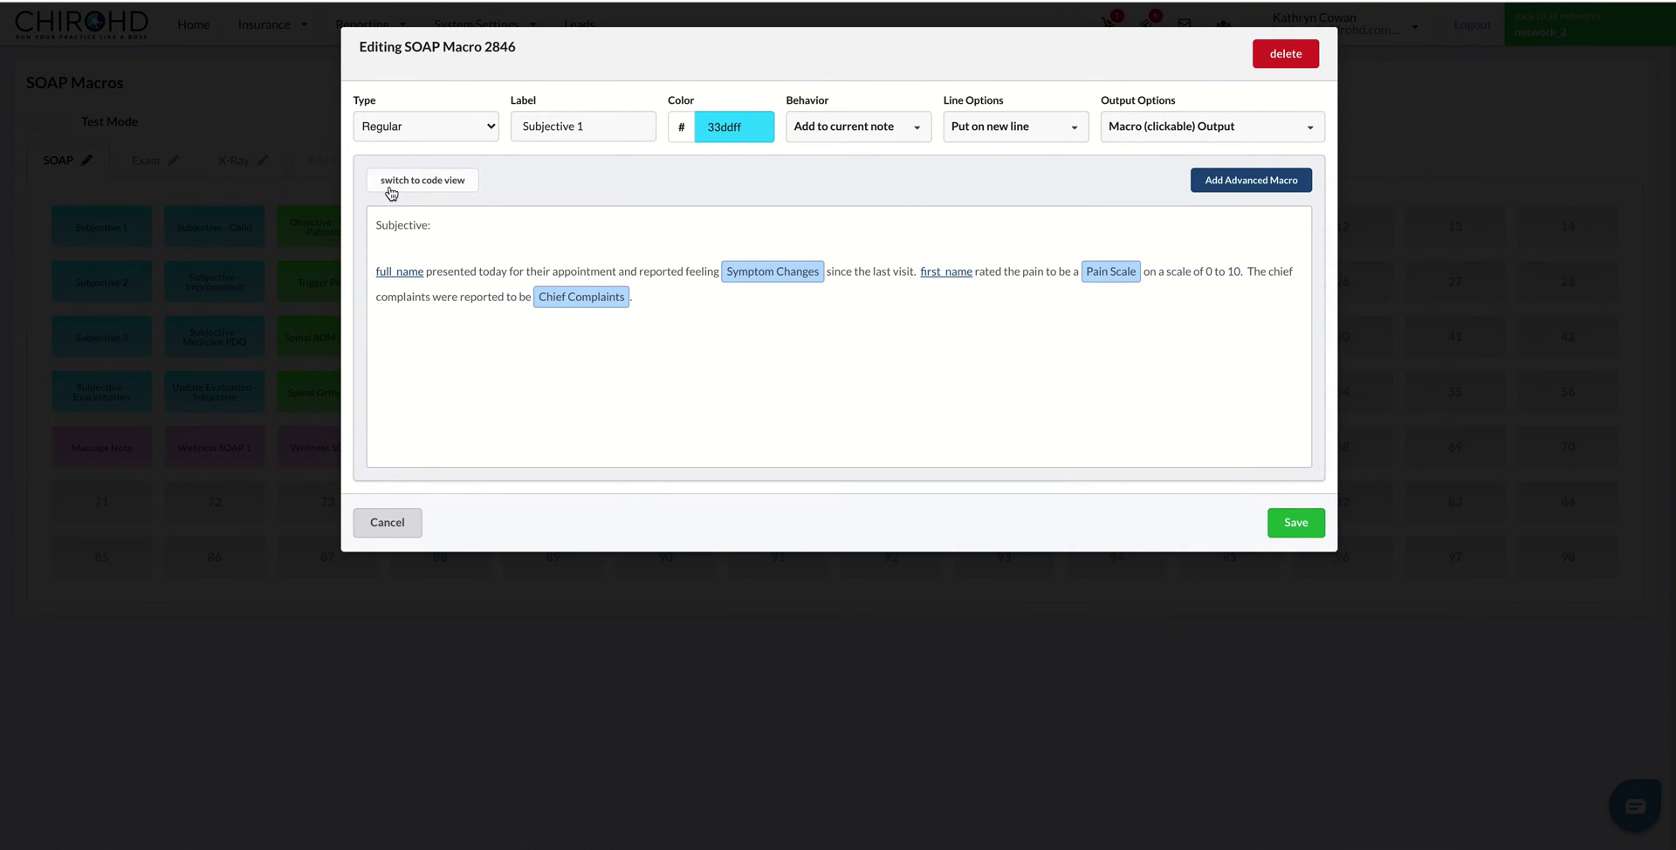
Copy the entire code of the Subjective 1 macro from its code view and close the macro without saving
{"action": "left_click", "coordinate": [435, 181]}
{"action": "left_click", "coordinate": [473, 233]}
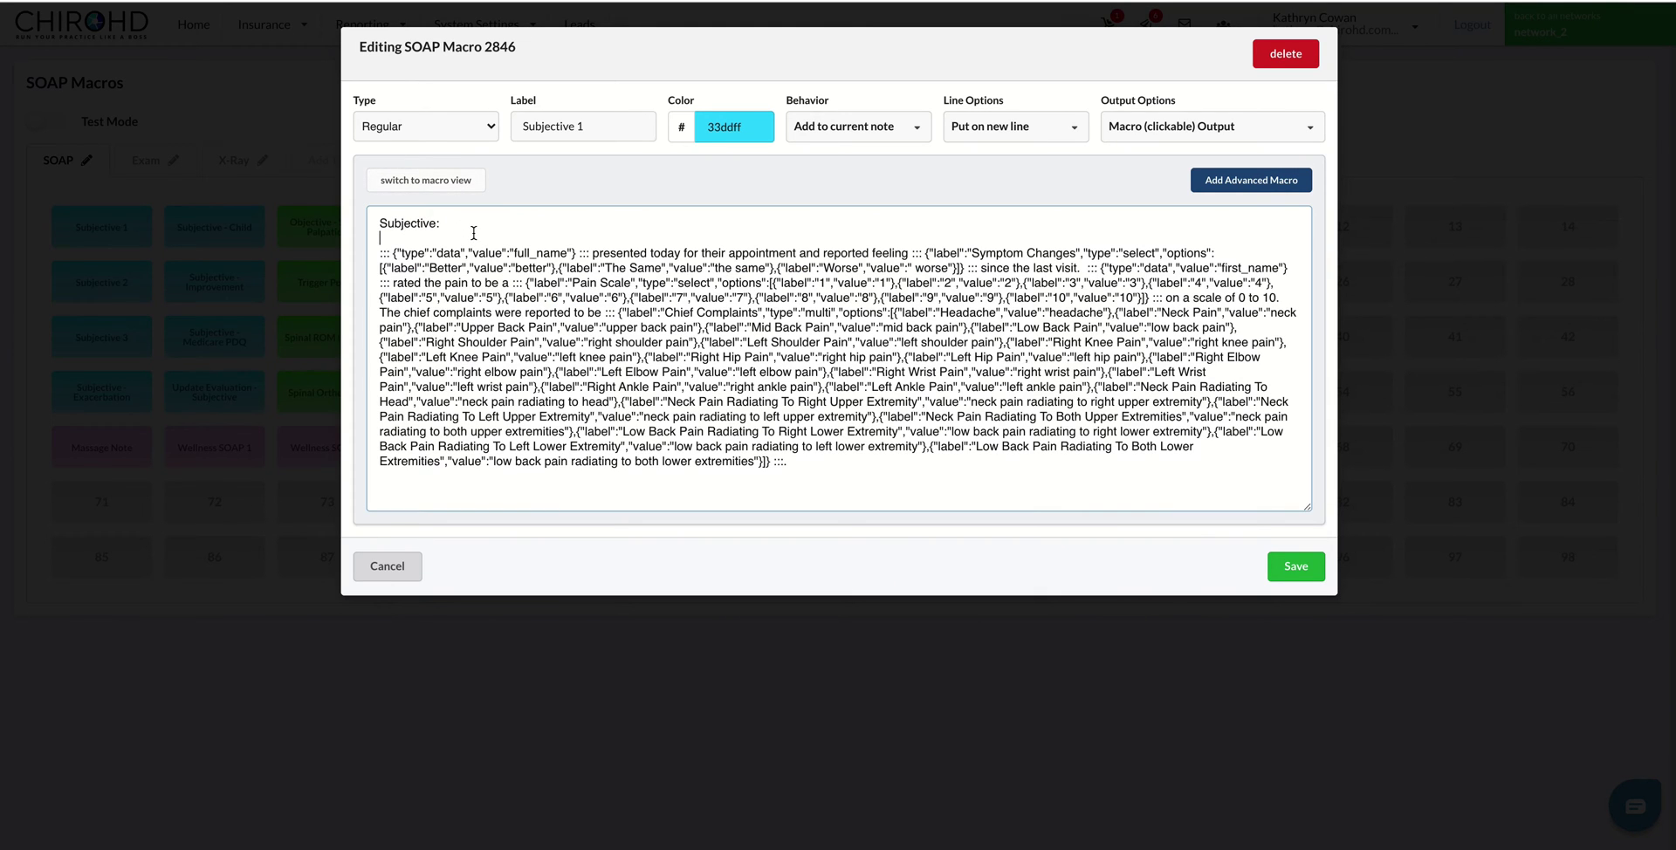
{"action": "key", "text": "ctrl+a"}
{"action": "key", "text": "ctrl+c"}
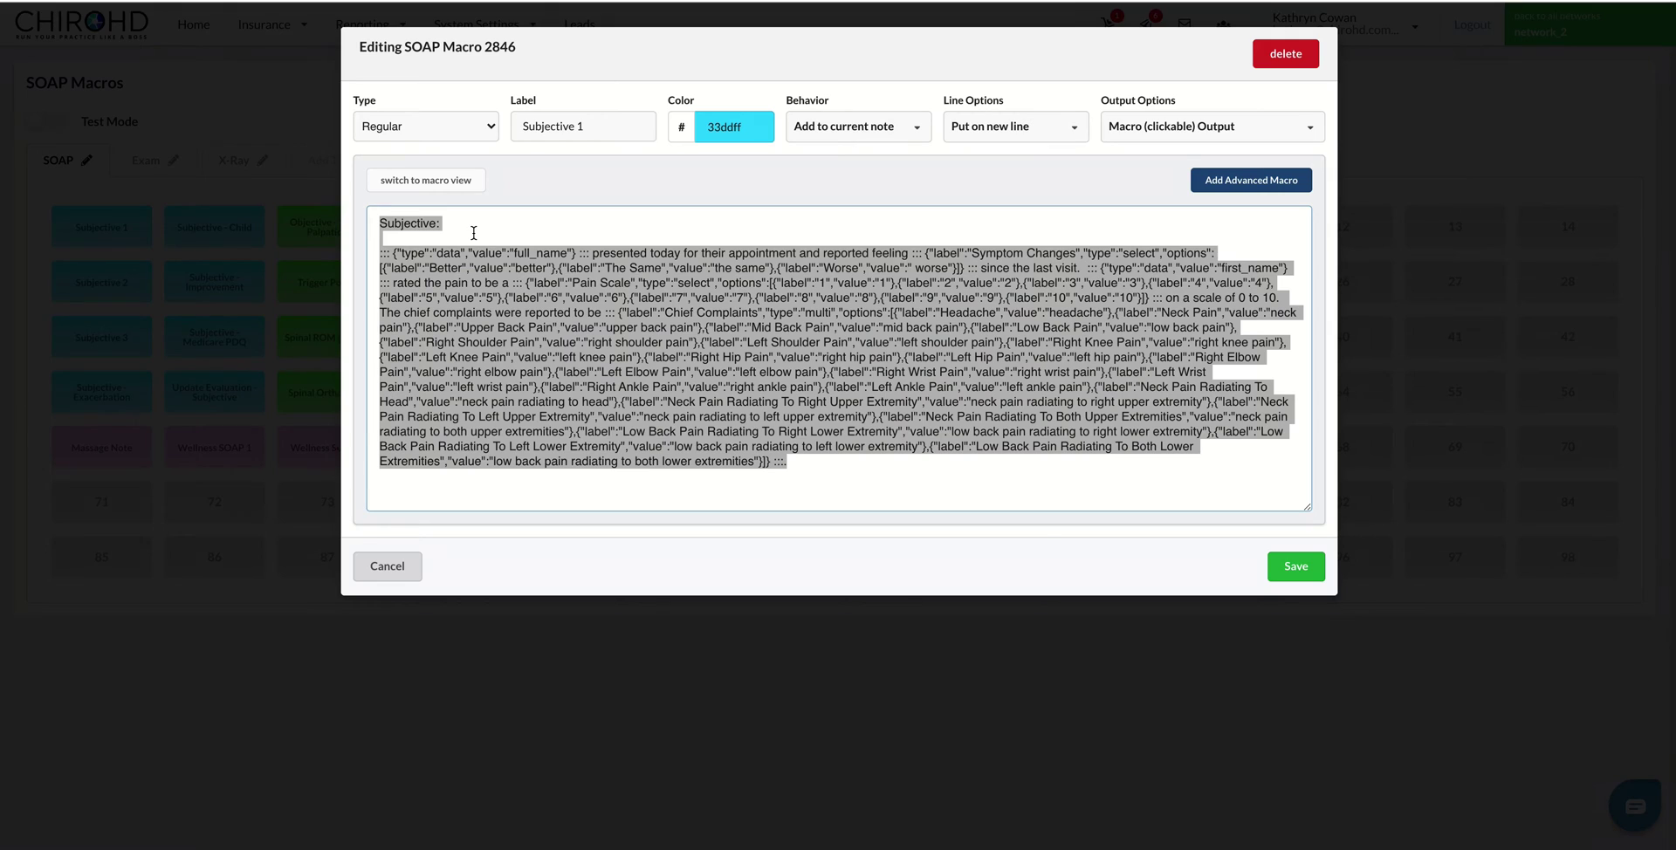
{"action": "left_click", "coordinate": [387, 565]}
Try pasting the copied code into a new macro in empty slot 87, toggle its code and macro views, and discard it
{"action": "left_click", "coordinate": [362, 561]}
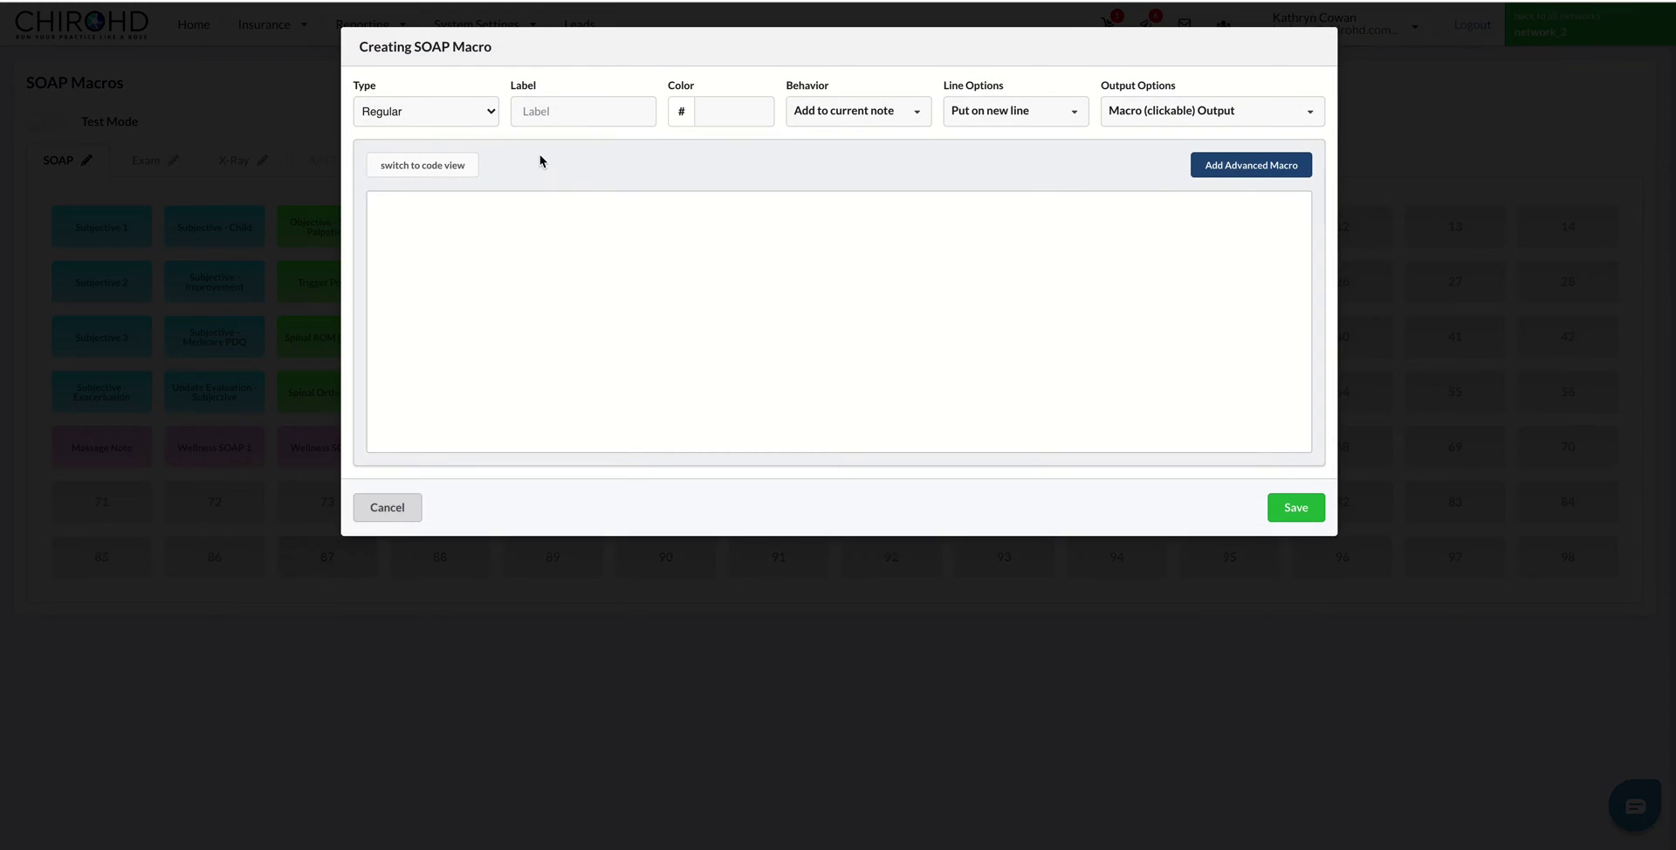
{"action": "left_click", "coordinate": [470, 299]}
{"action": "key", "text": "ctrl+v"}
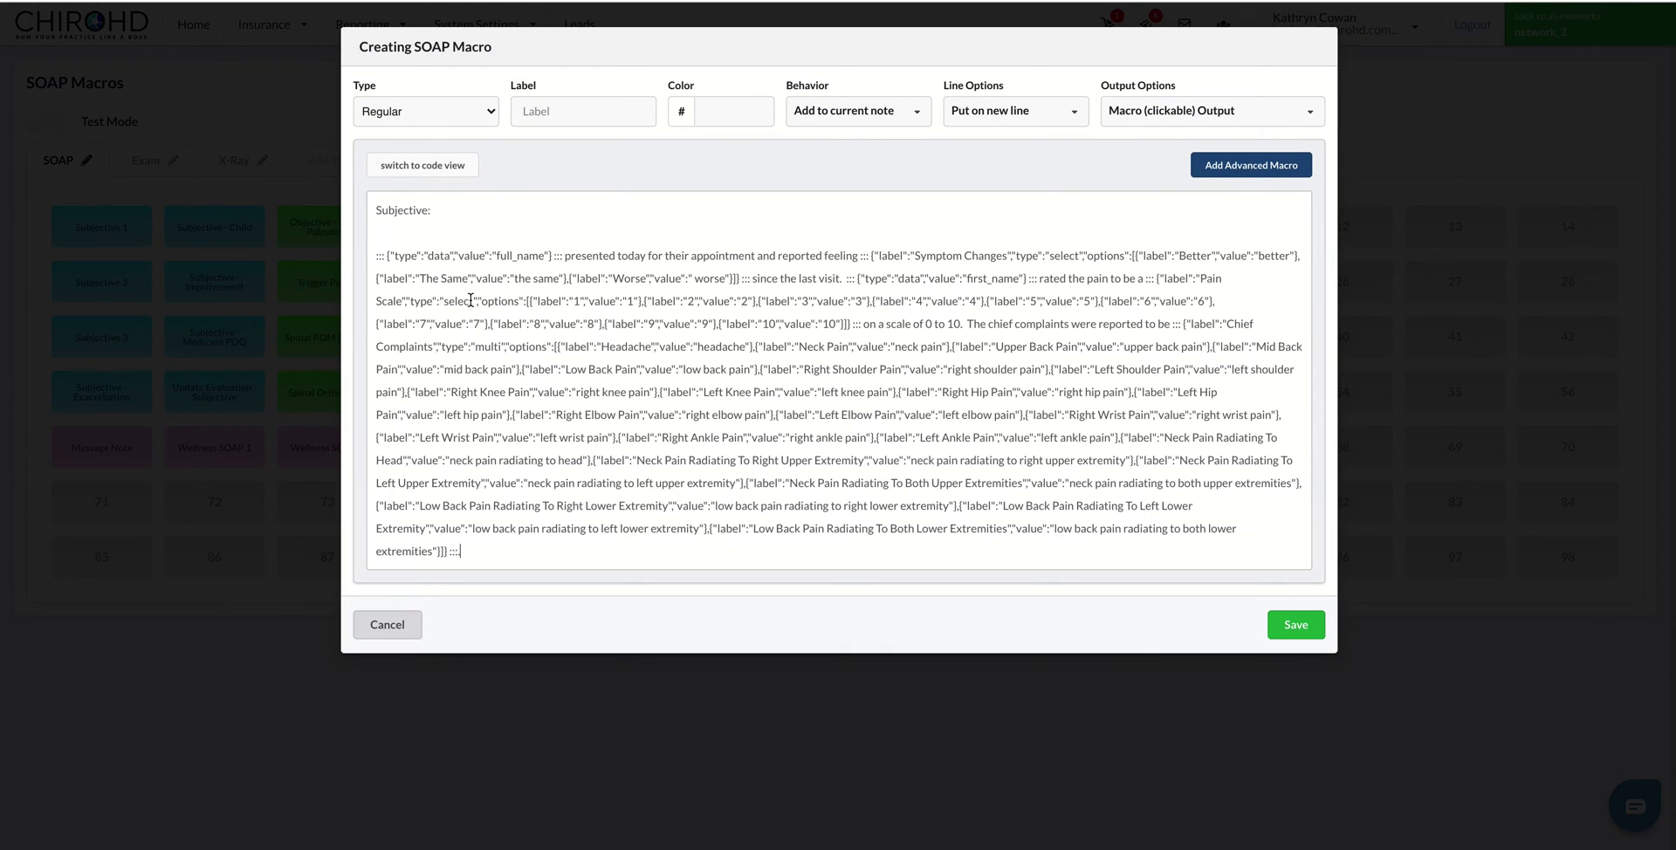
{"action": "key", "text": "ctrl+a"}
{"action": "left_click", "coordinate": [450, 169]}
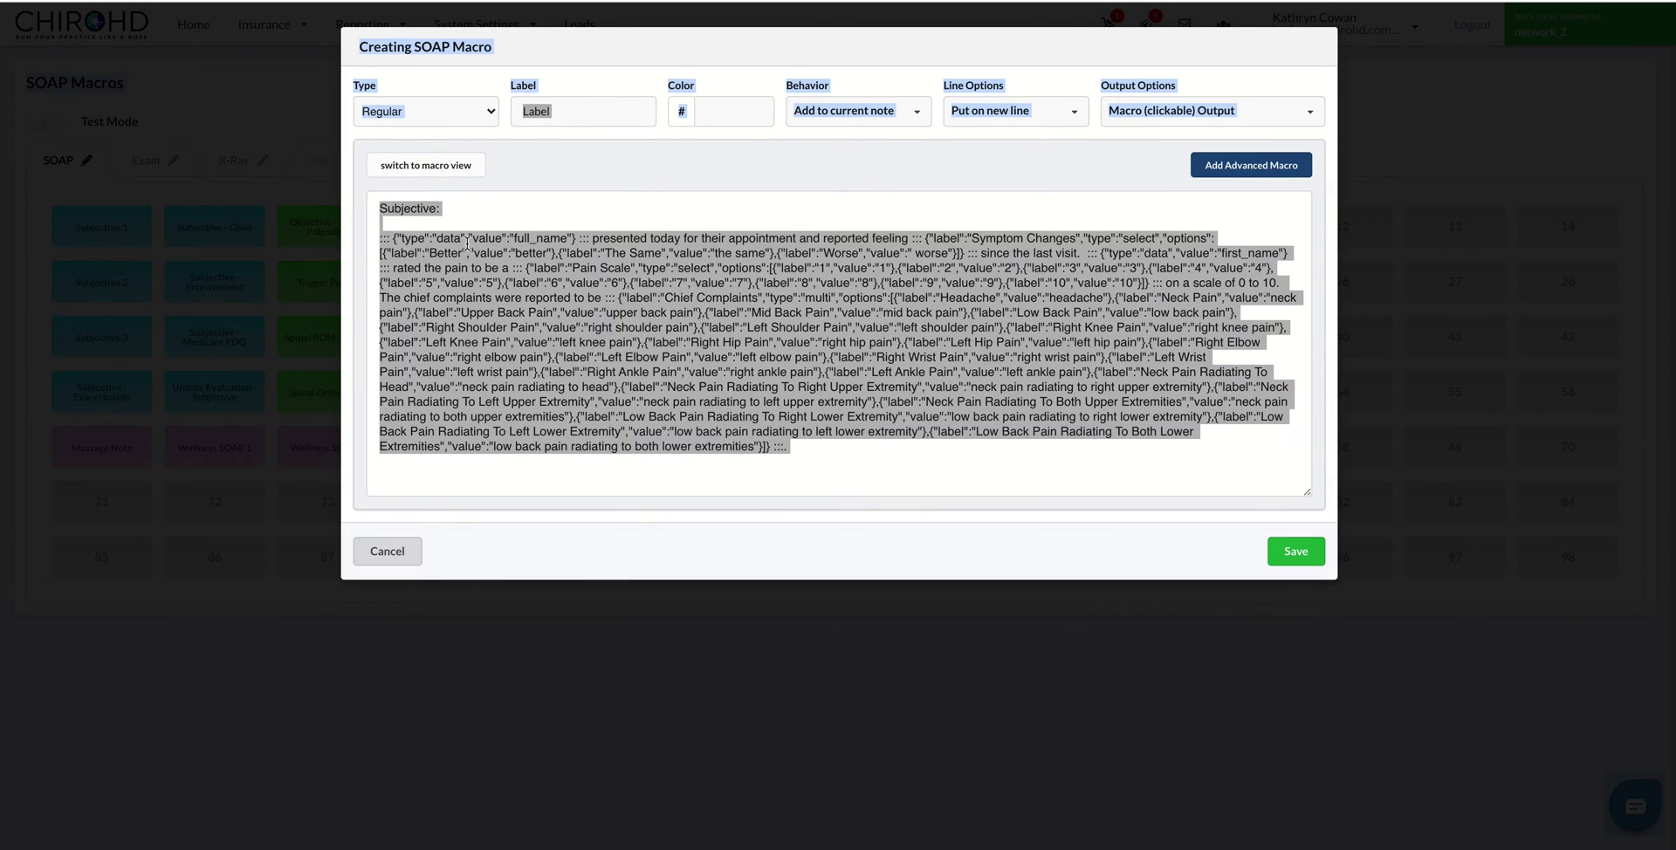
{"action": "left_click", "coordinate": [468, 245]}
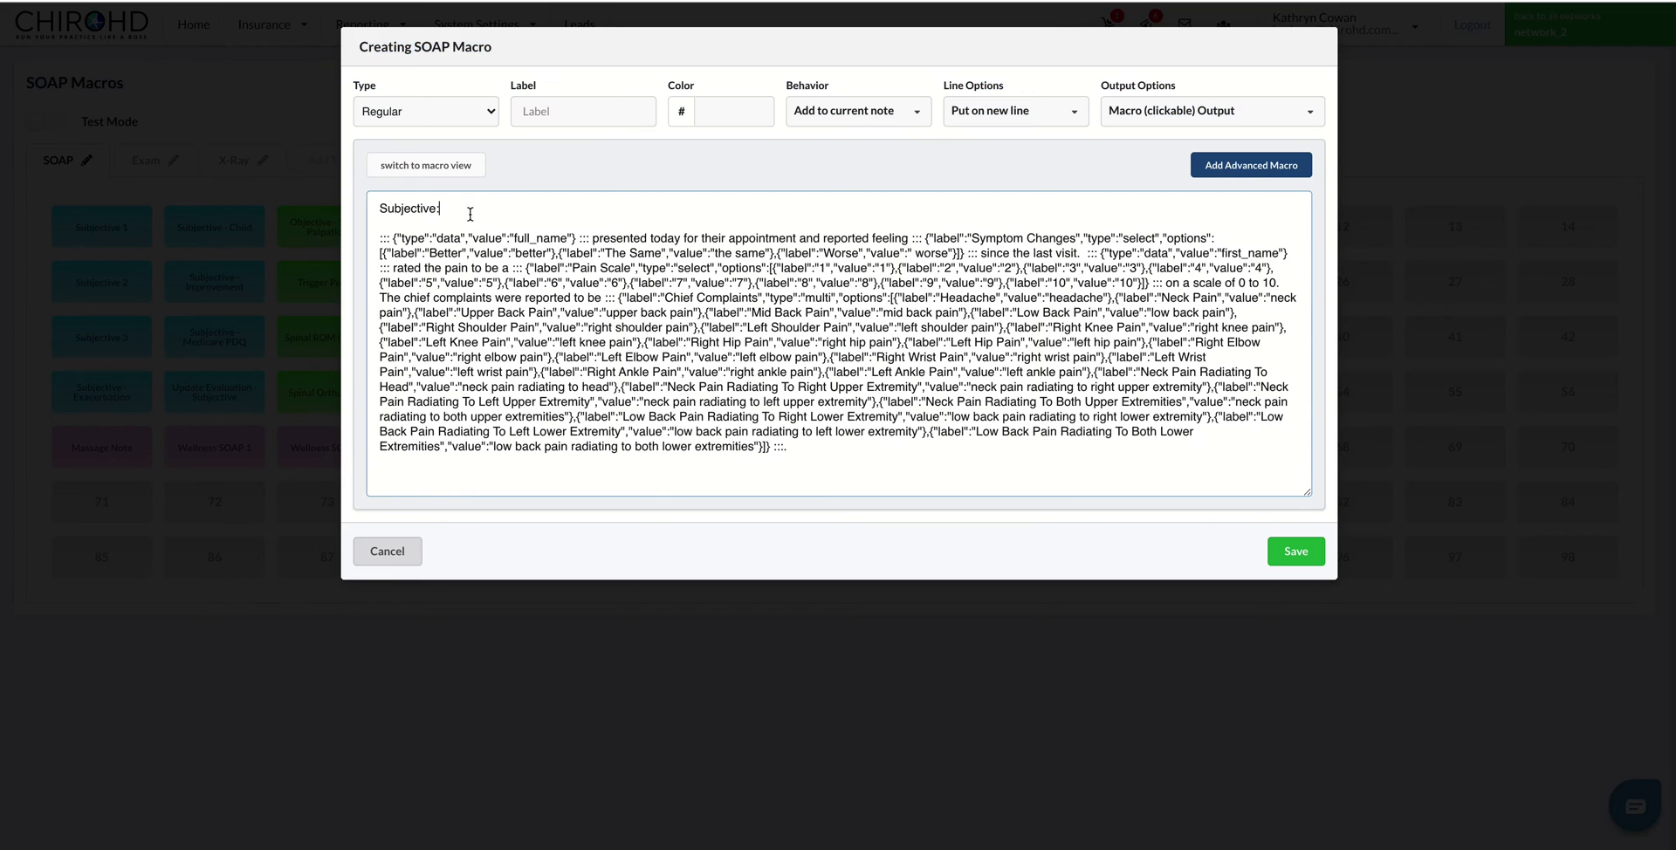
{"action": "left_click", "coordinate": [466, 168]}
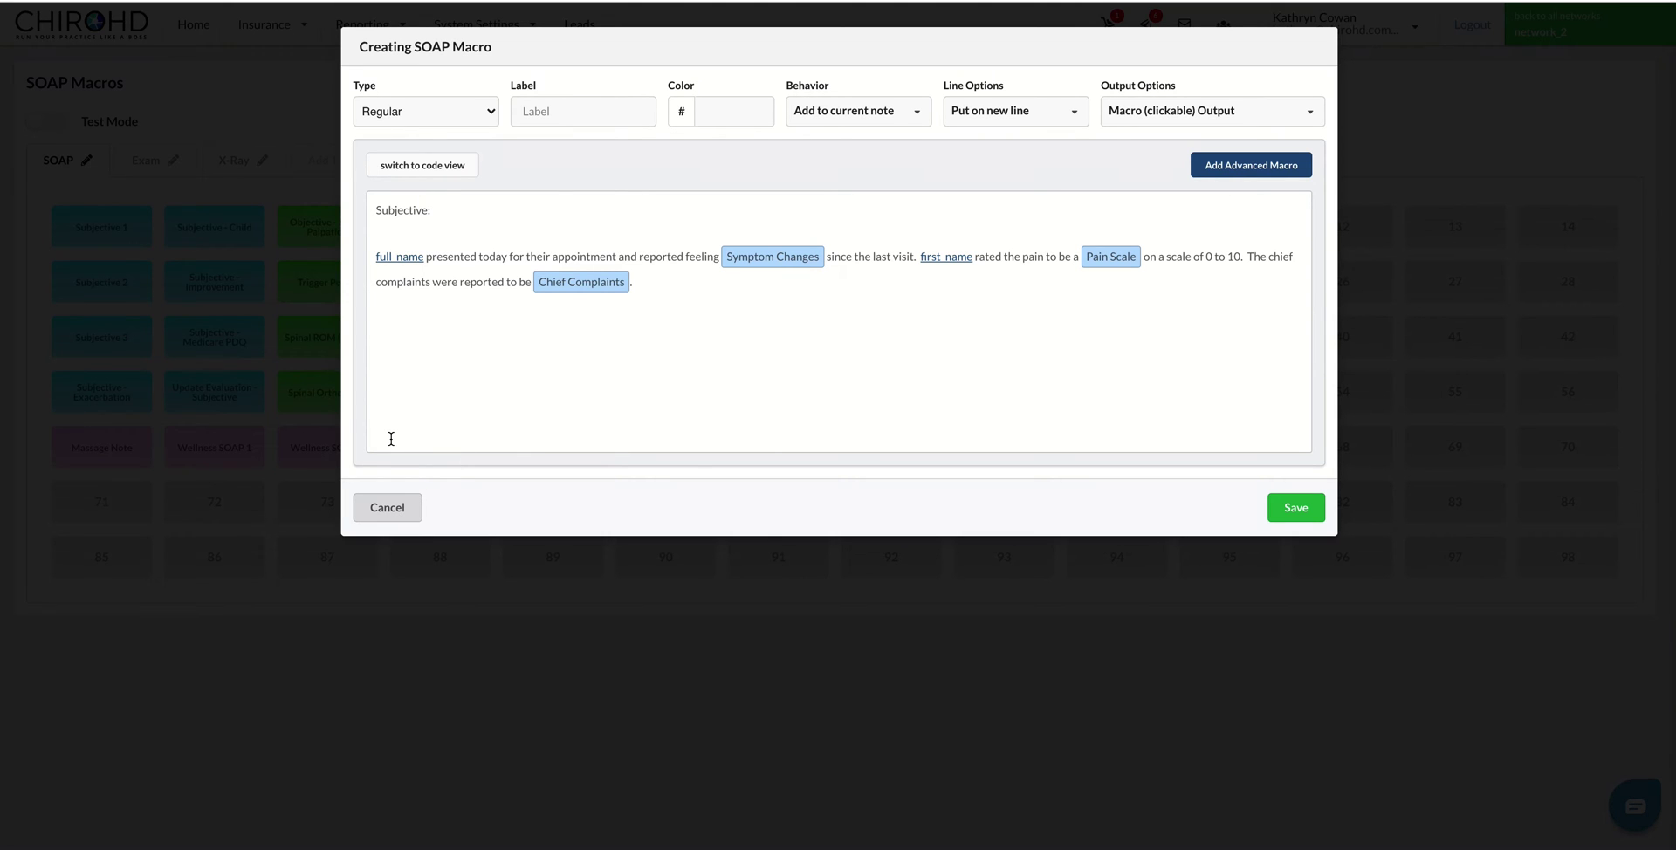
{"action": "left_click", "coordinate": [387, 506]}
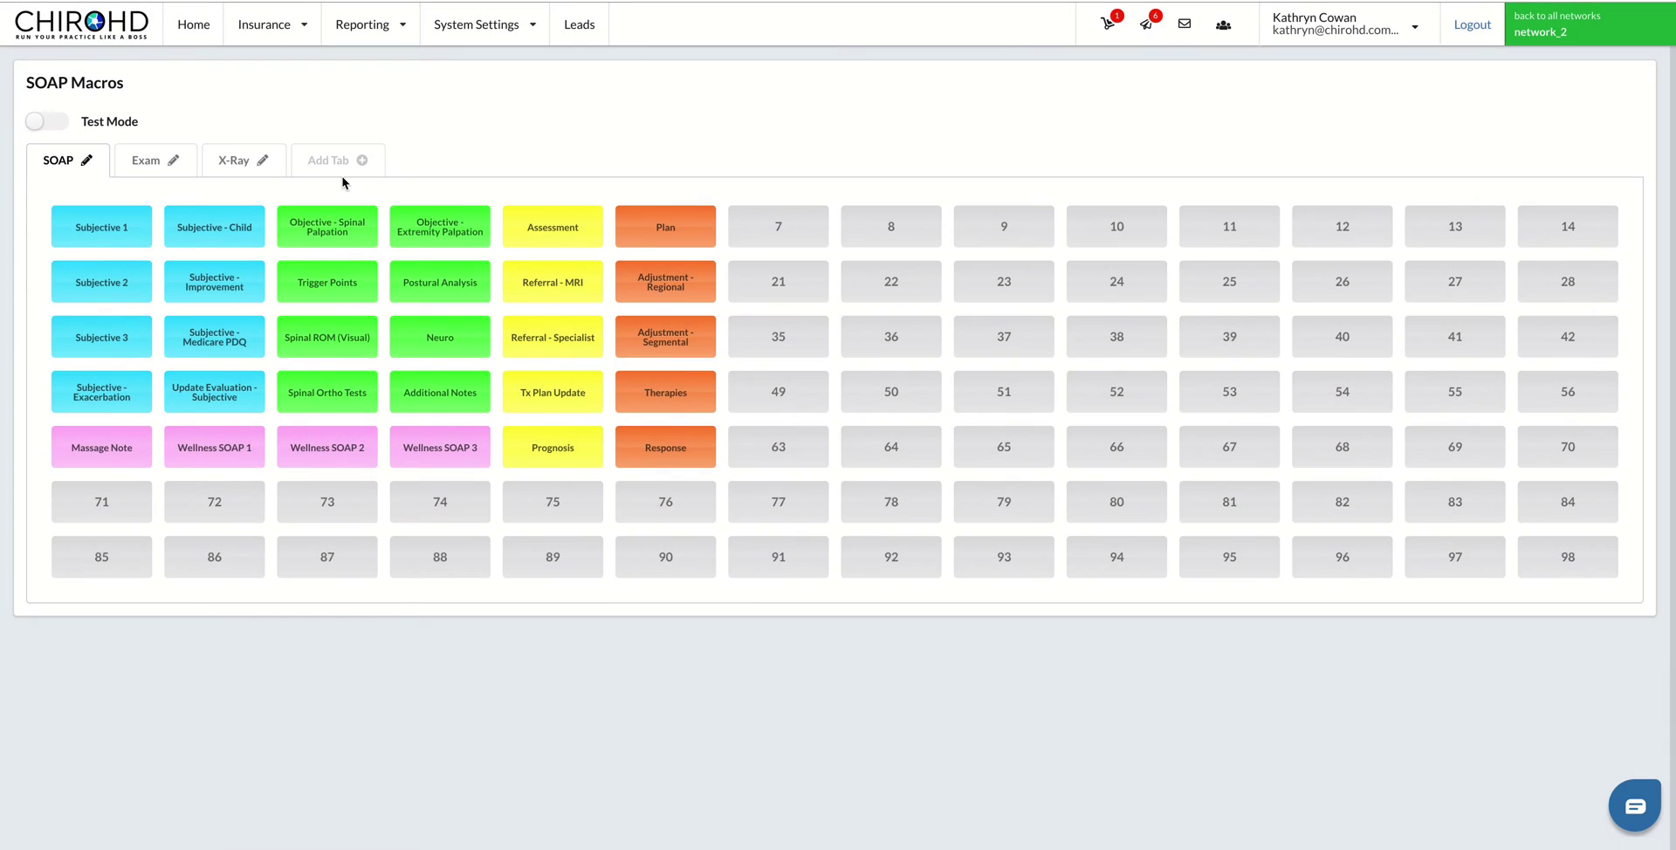
Review the Subjective 1 macro's text and the Data fields offered by the Advanced Macro Builder, leaving the builder without inserting anything
{"action": "left_click", "coordinate": [122, 221]}
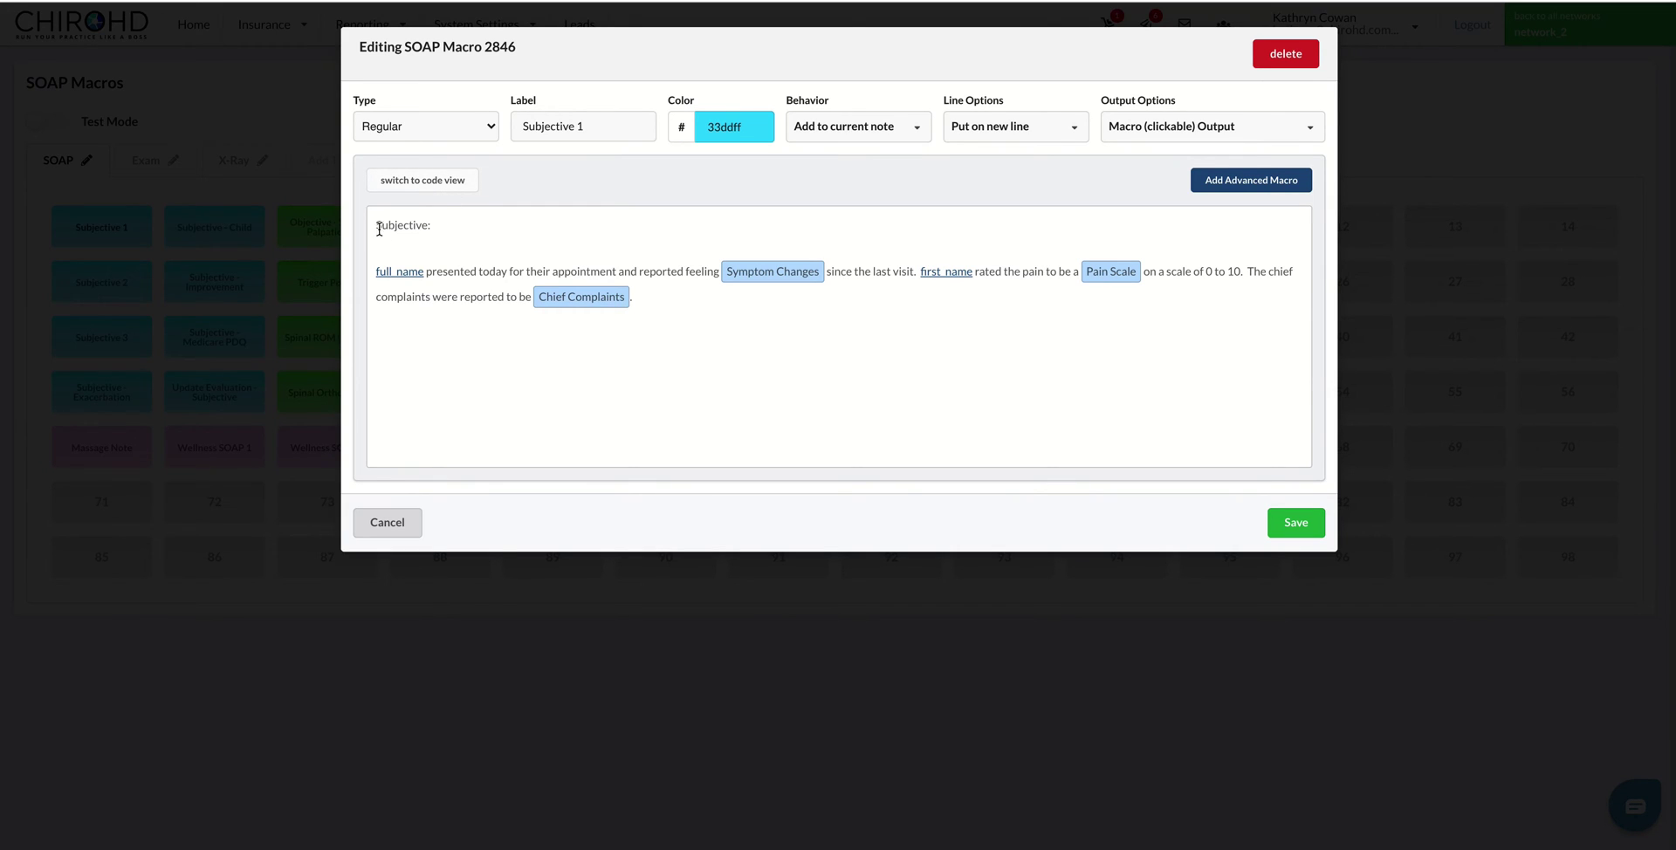
{"action": "left_click_drag", "start_coordinate": [379, 229], "coordinate": [479, 224]}
{"action": "left_click", "coordinate": [471, 224]}
{"action": "left_click", "coordinate": [894, 301]}
{"action": "left_click", "coordinate": [1232, 180]}
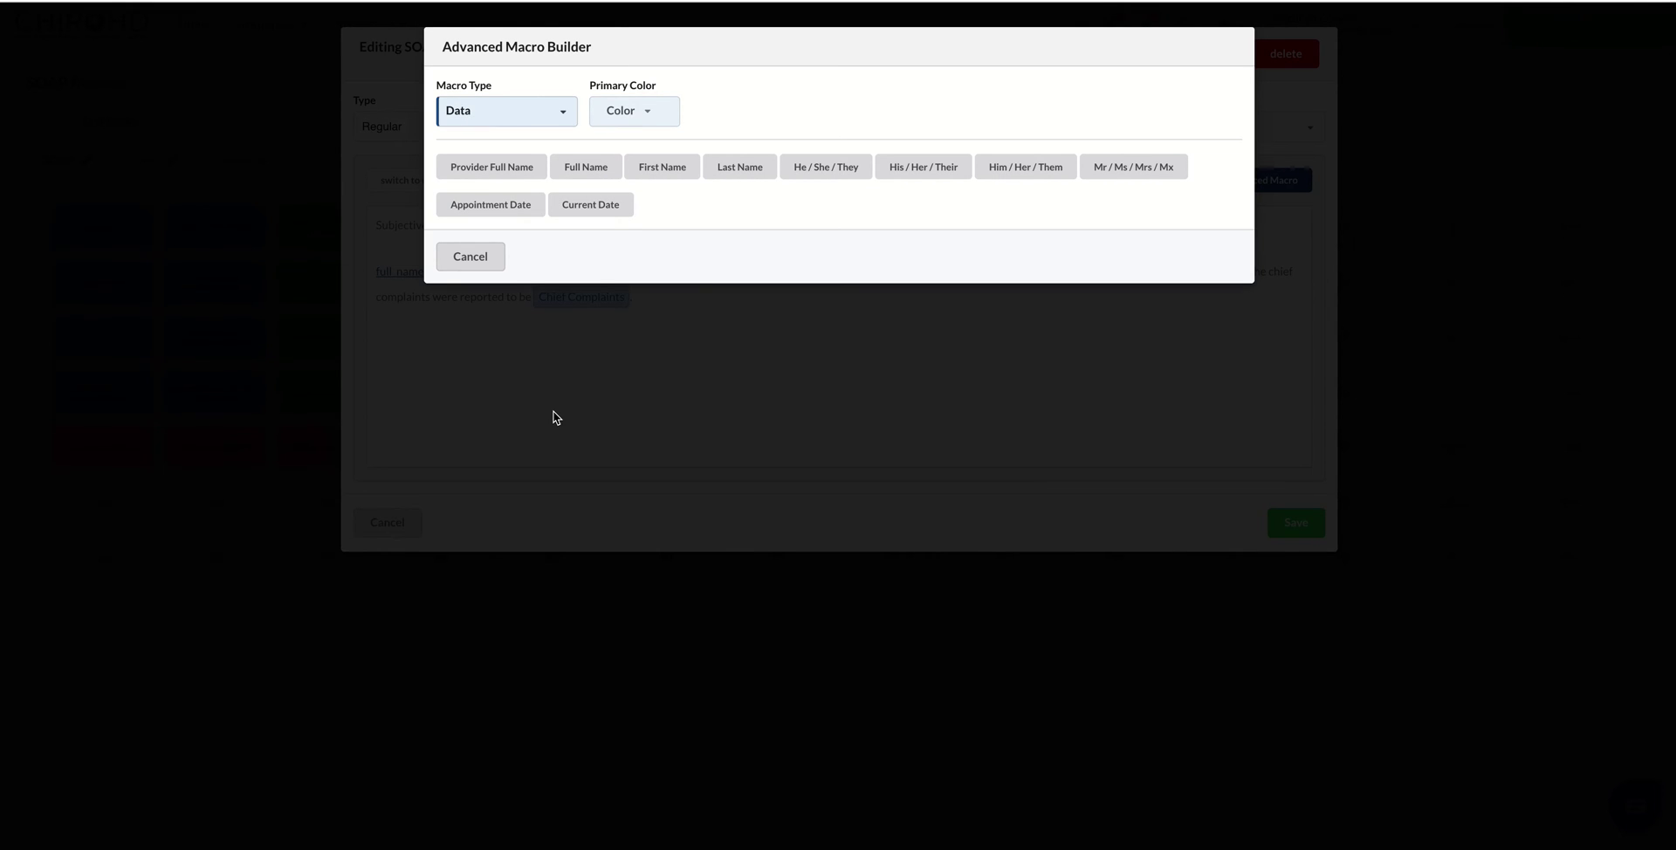
{"action": "left_click", "coordinate": [470, 256]}
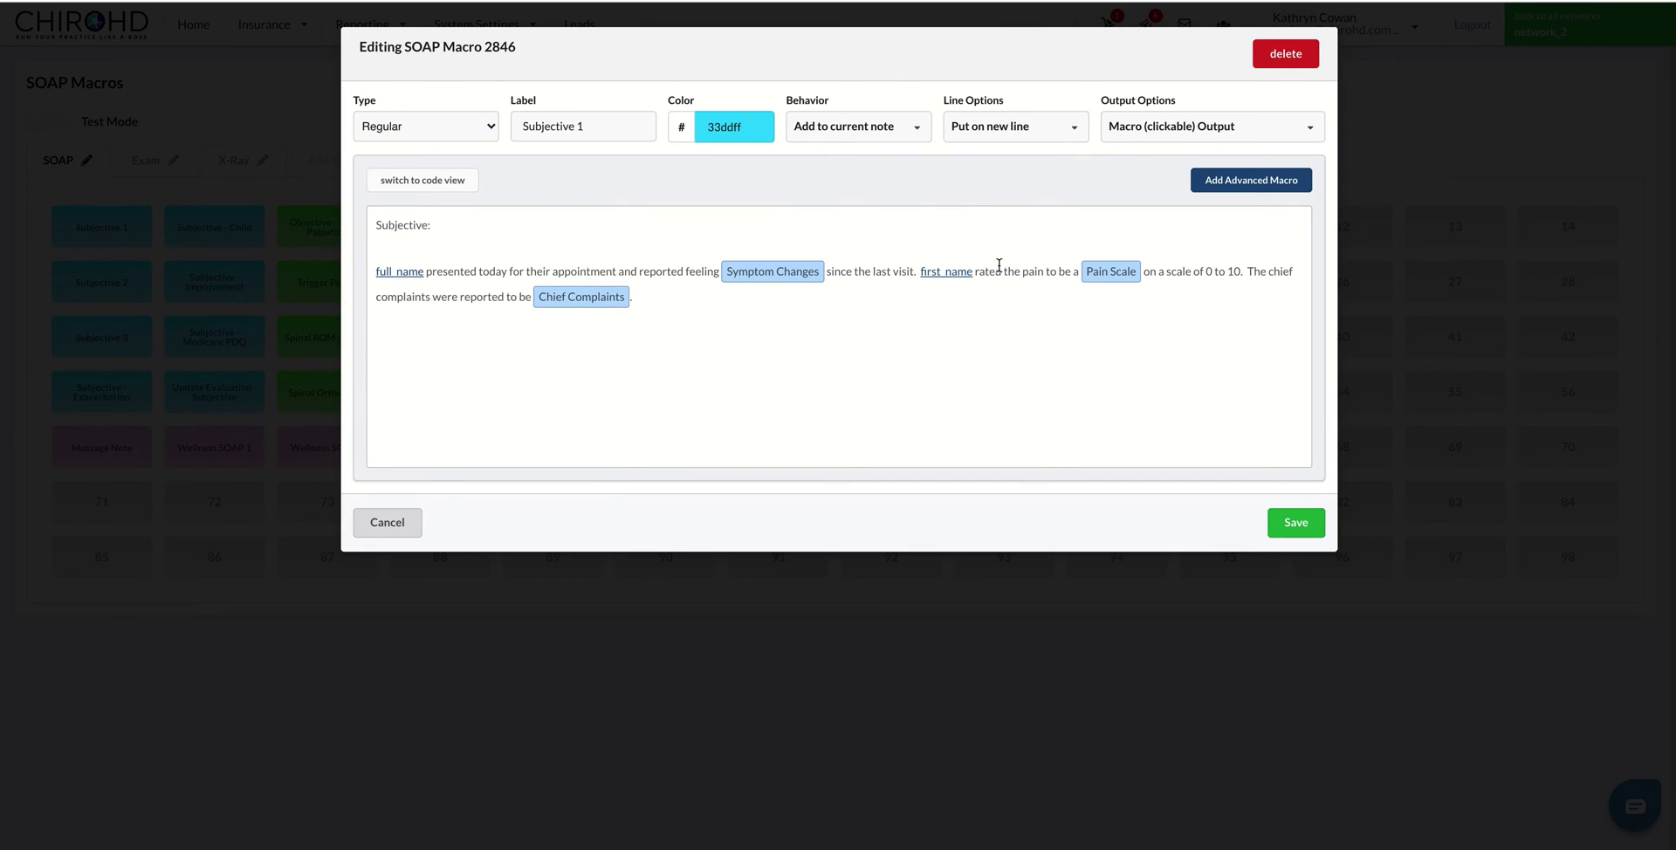
Open the Symptom Changes advanced macro and try entering "better; worse; the same" in the Better option's text, removing the extra text again
{"action": "left_click", "coordinate": [673, 402]}
{"action": "left_click", "coordinate": [762, 275]}
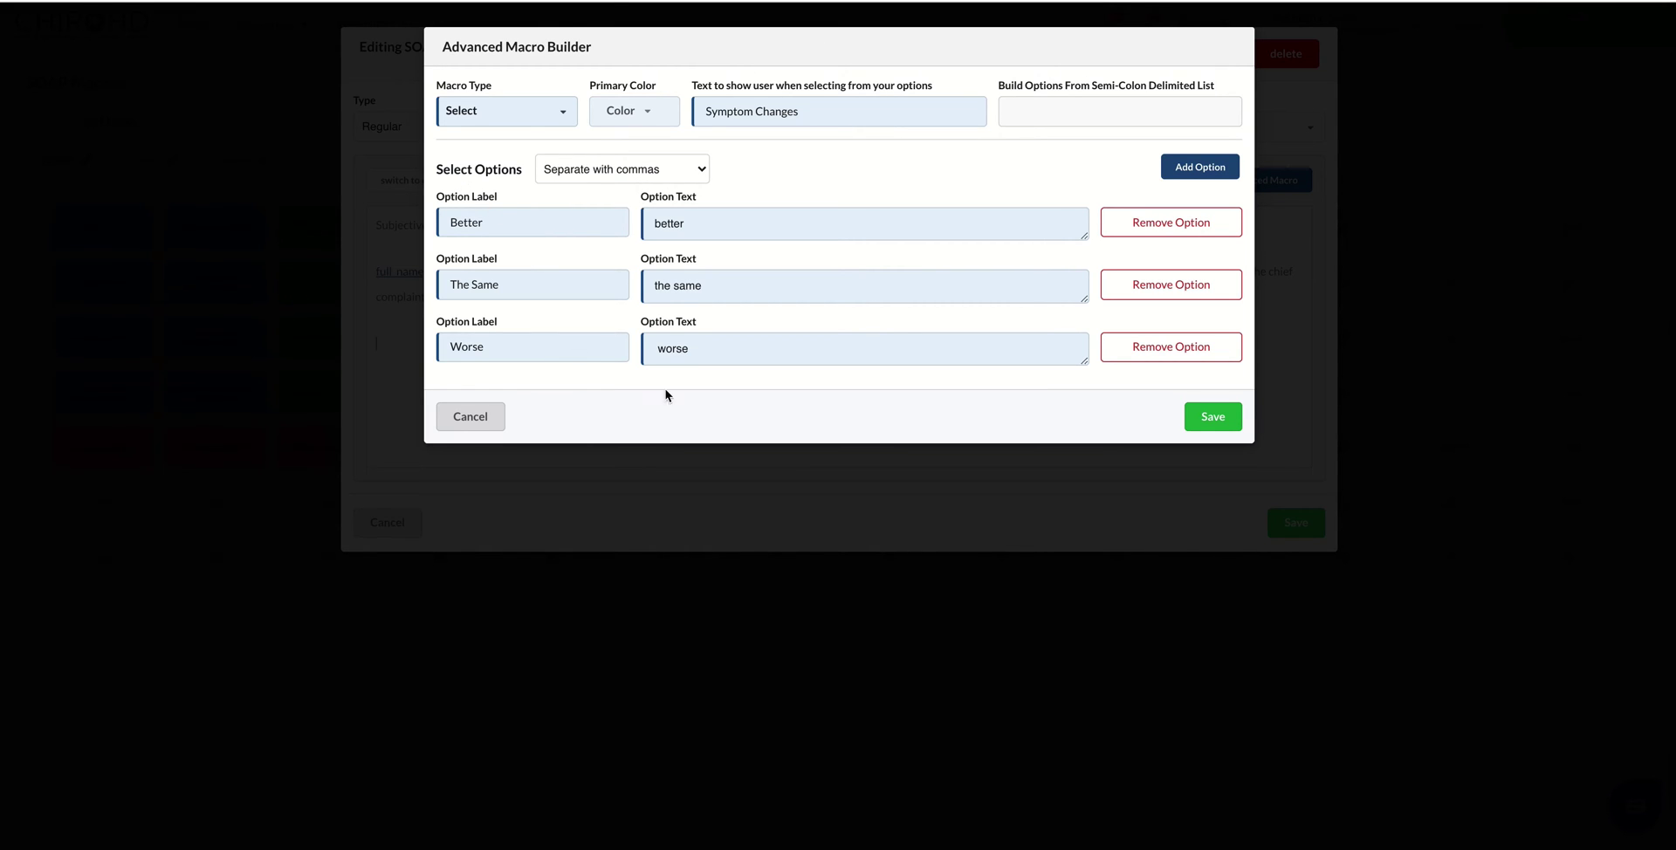
{"action": "left_click", "coordinate": [864, 227]}
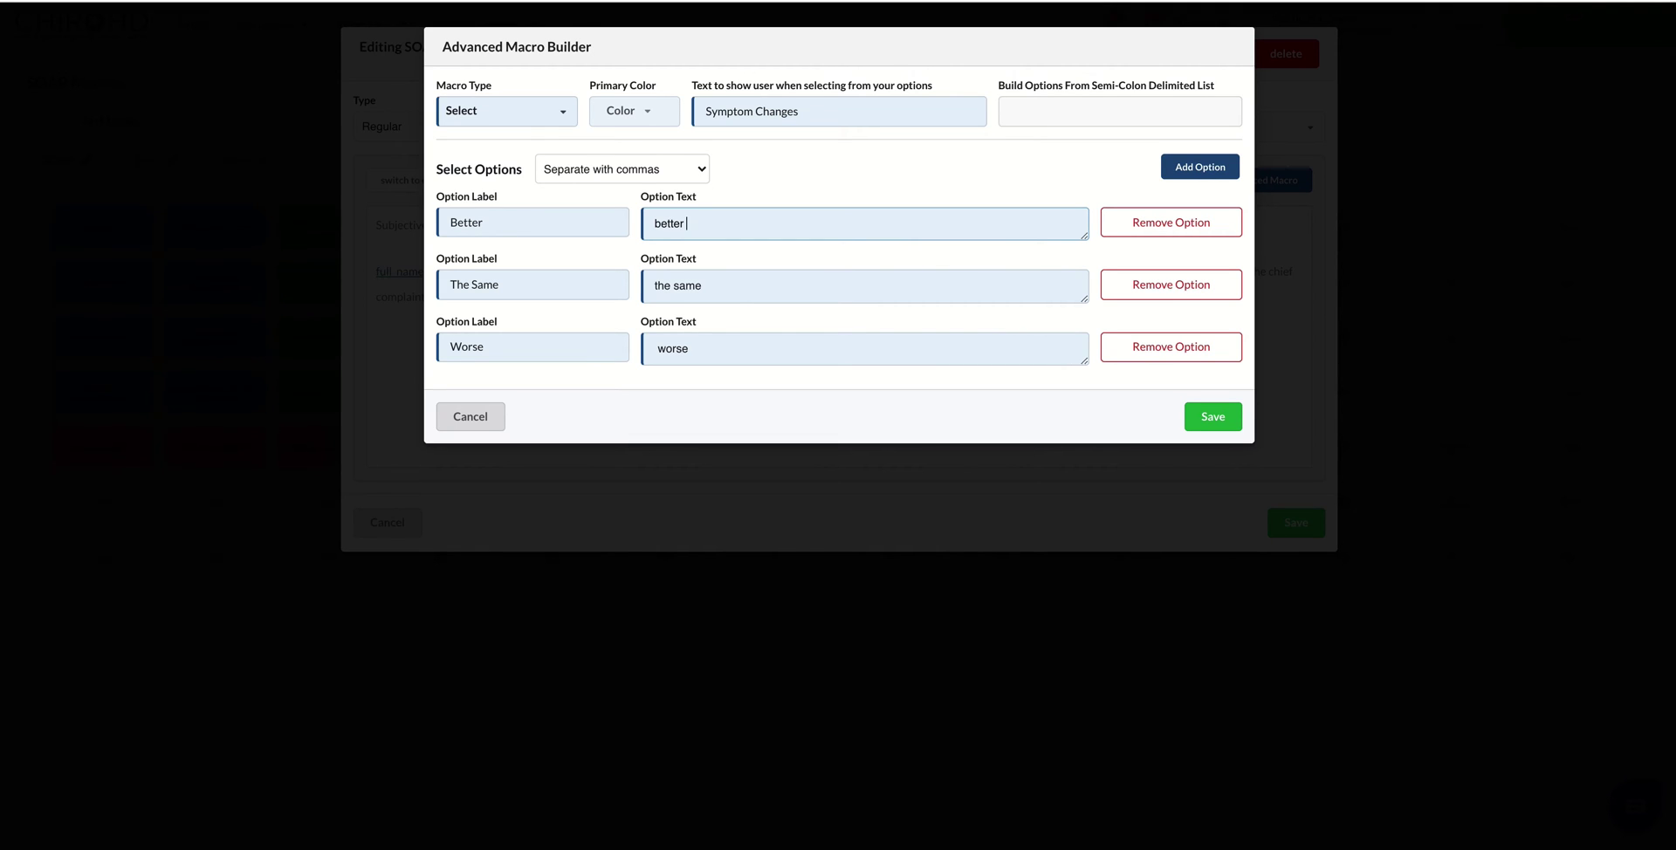
{"action": "type", "text": "bette"}
{"action": "type", "text": "r;wor"}
{"action": "type", "text": "worse;"}
{"action": "type", "text": " the same"}
{"action": "left_click_drag", "start_coordinate": [806, 223], "coordinate": [689, 229]}
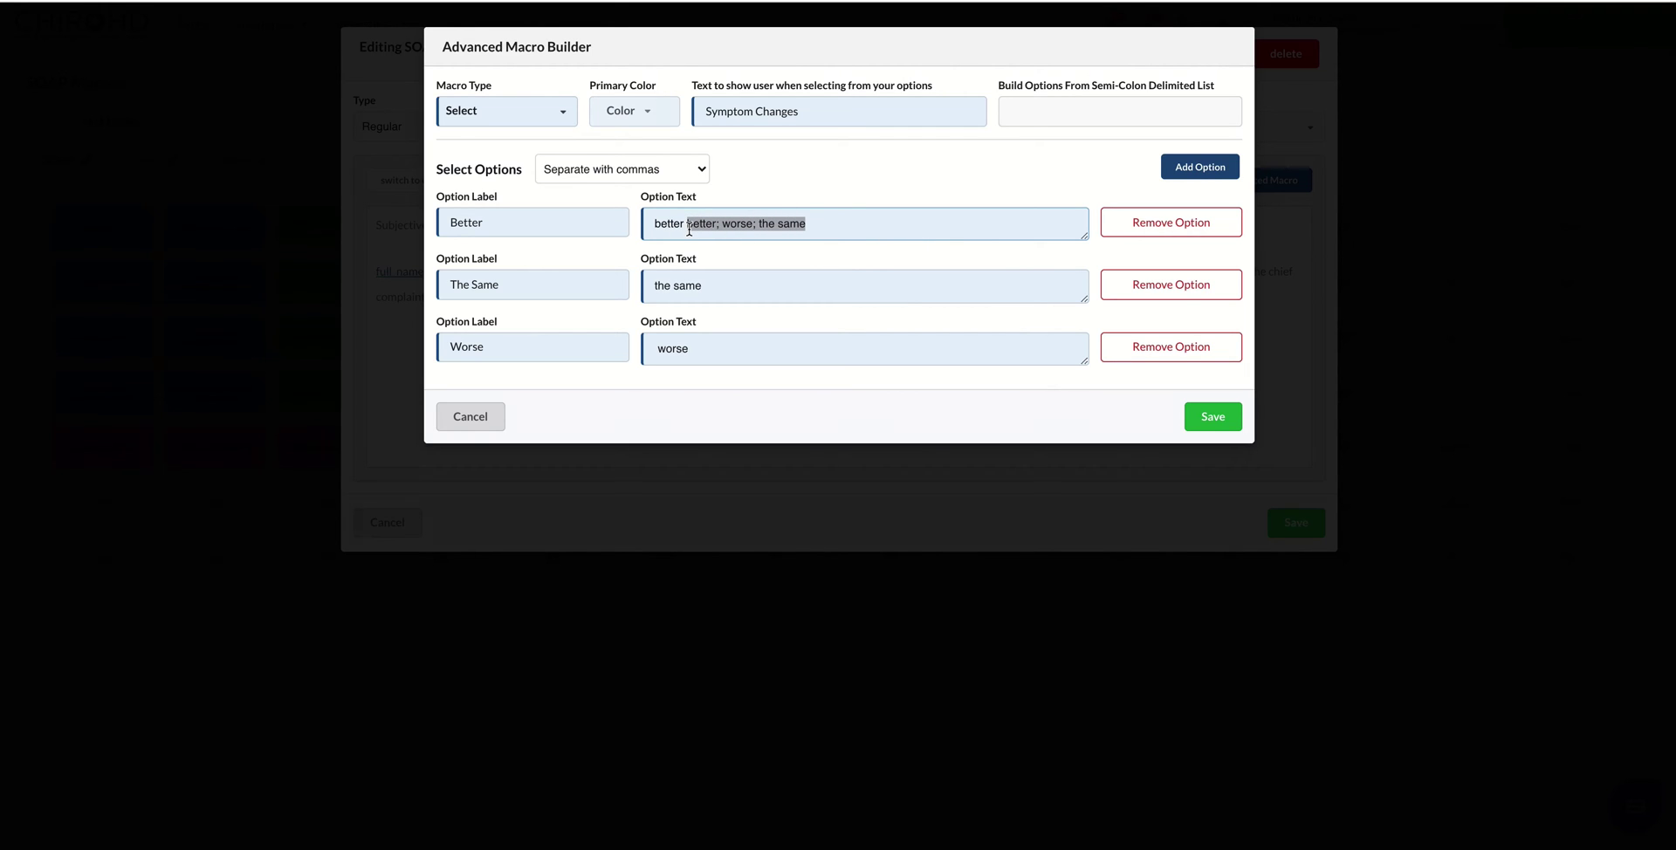
{"action": "key", "text": "BackSpace"}
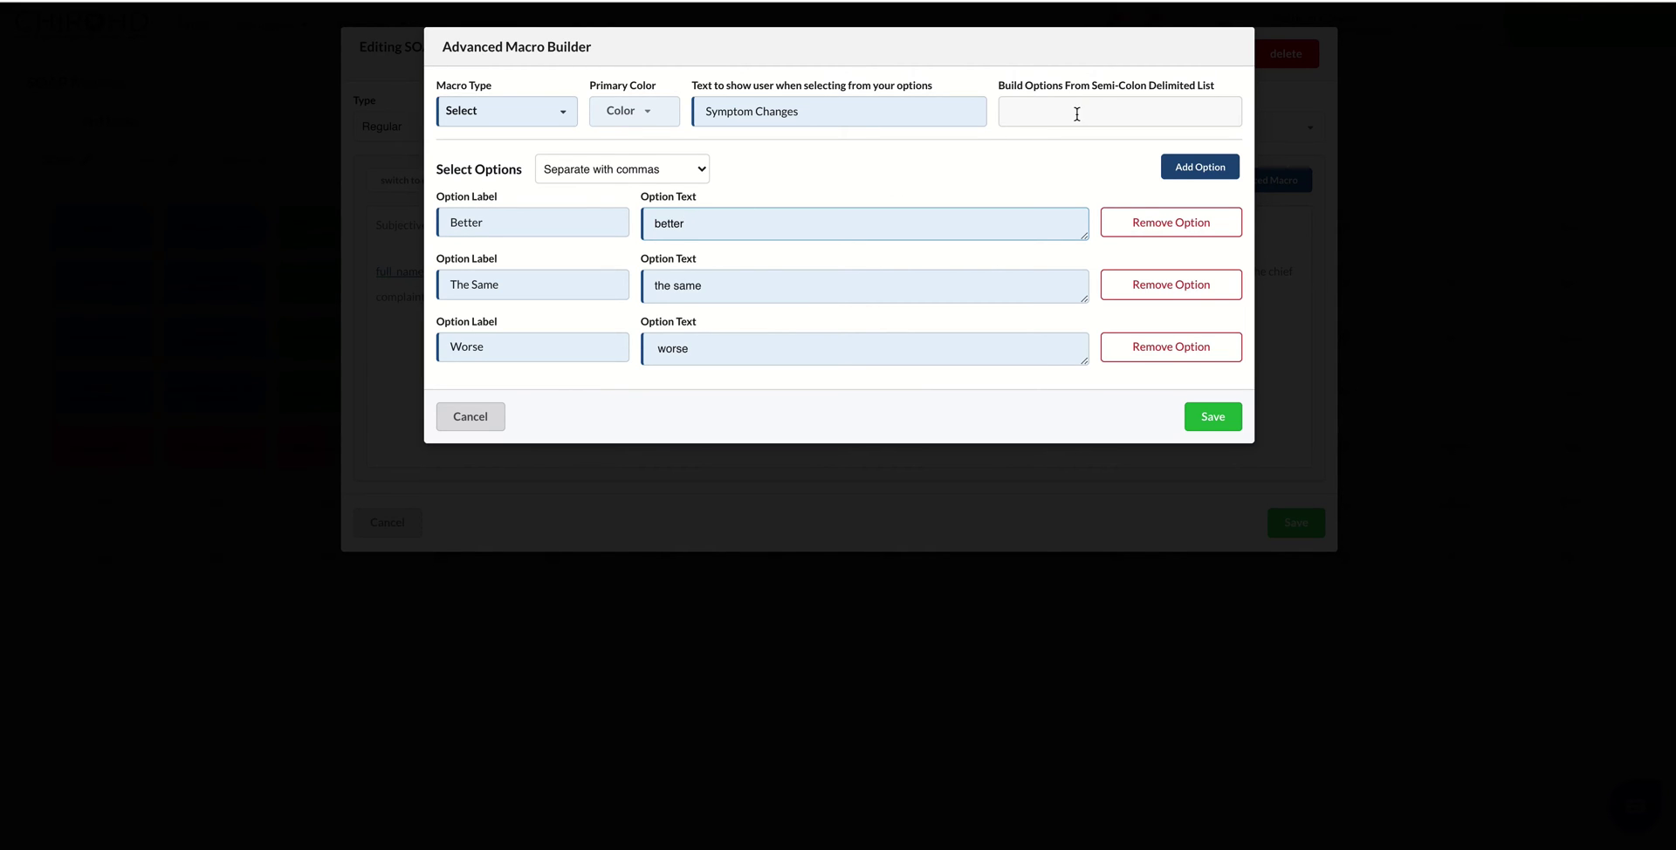
Build options from the semicolon-delimited list of better, worse and the same, and remove the three duplicate options this adds to Symptom Changes
{"action": "left_click_drag", "start_coordinate": [1001, 86], "coordinate": [1216, 82]}
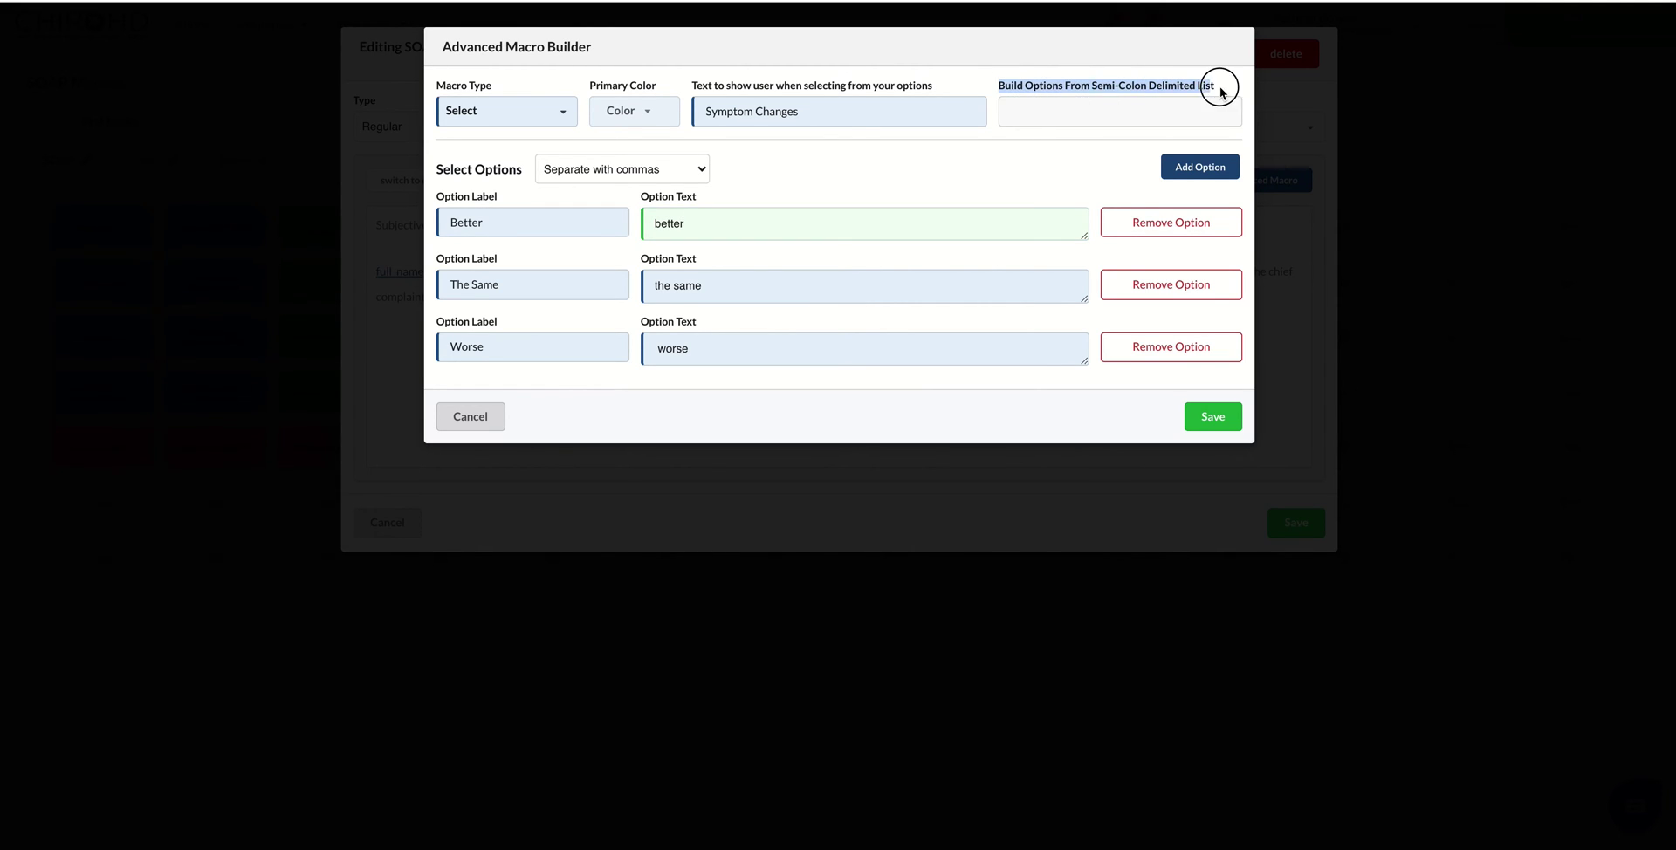
{"action": "left_click", "coordinate": [1208, 107]}
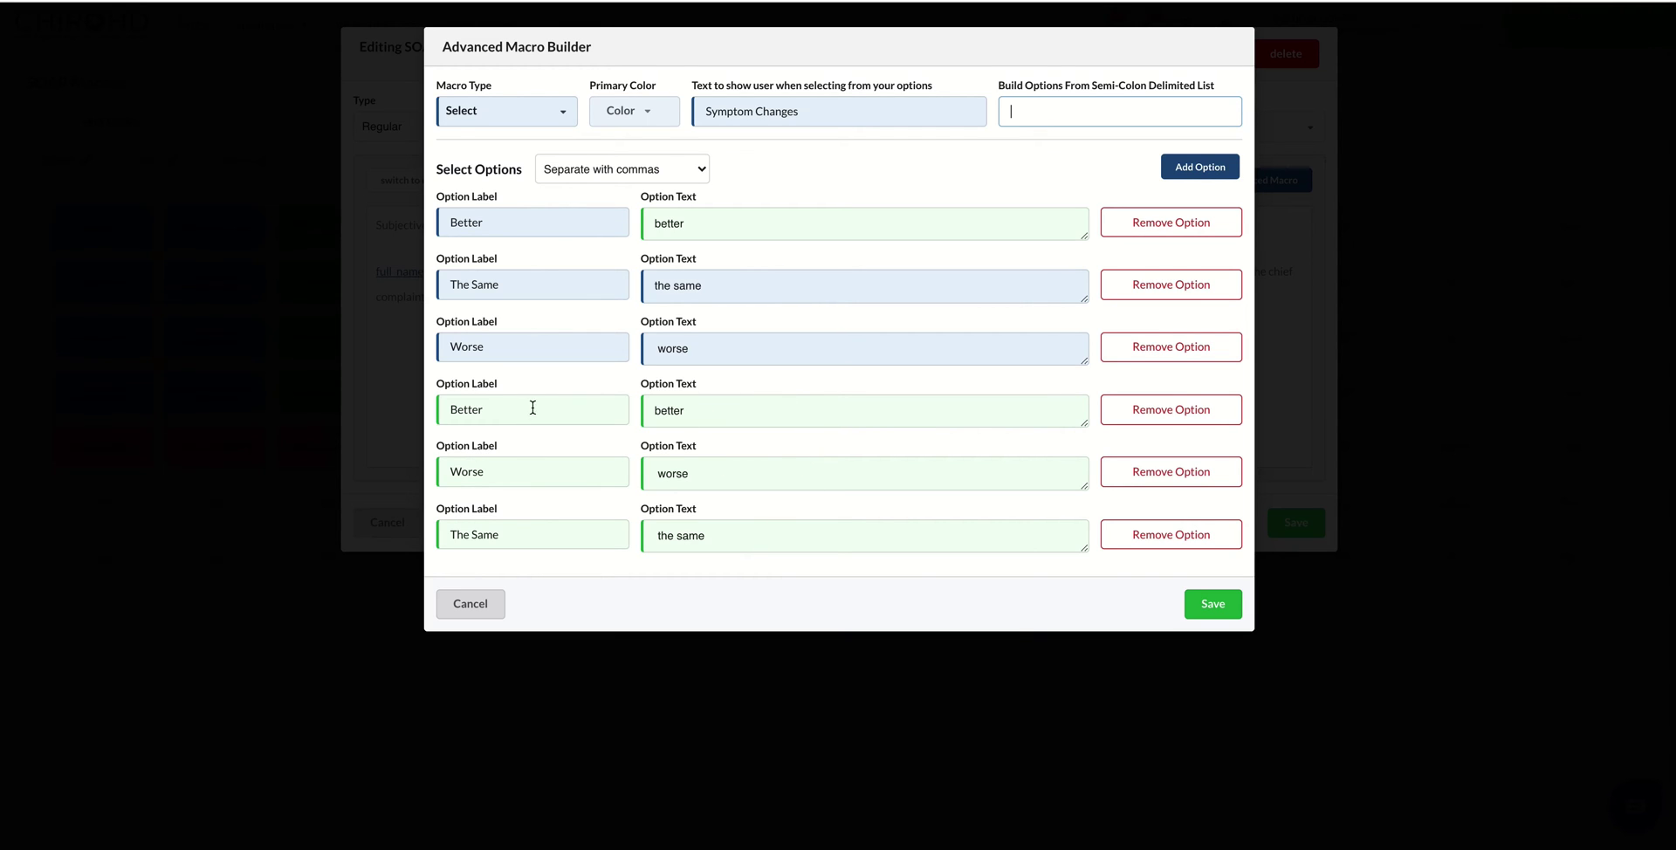
{"action": "left_click", "coordinate": [1204, 416]}
{"action": "left_click", "coordinate": [1205, 469]}
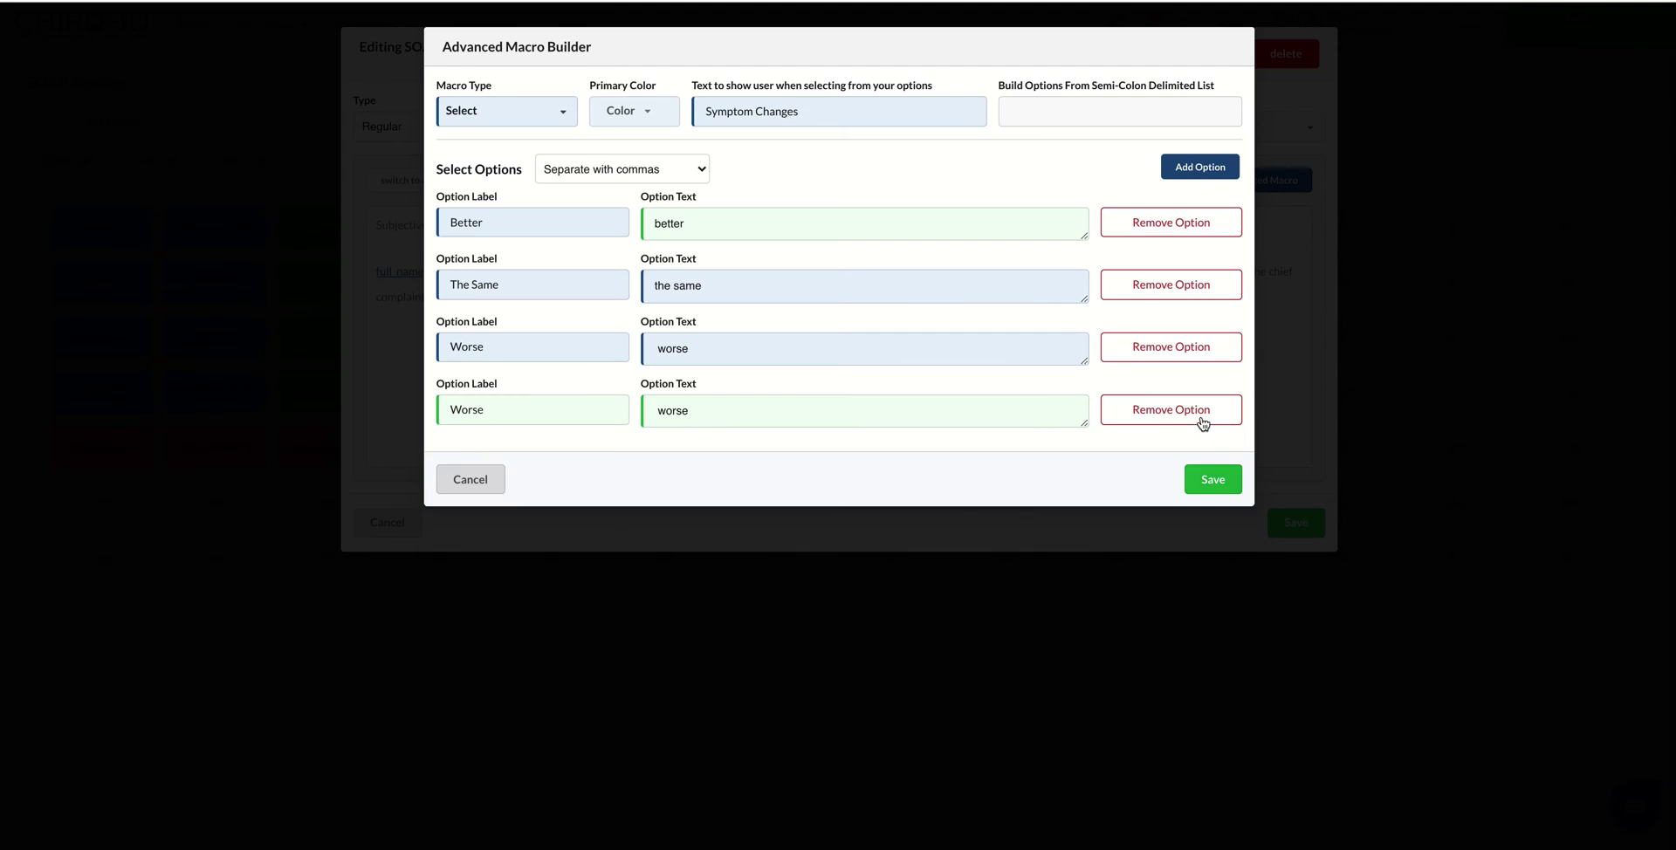
{"action": "left_click", "coordinate": [1202, 413]}
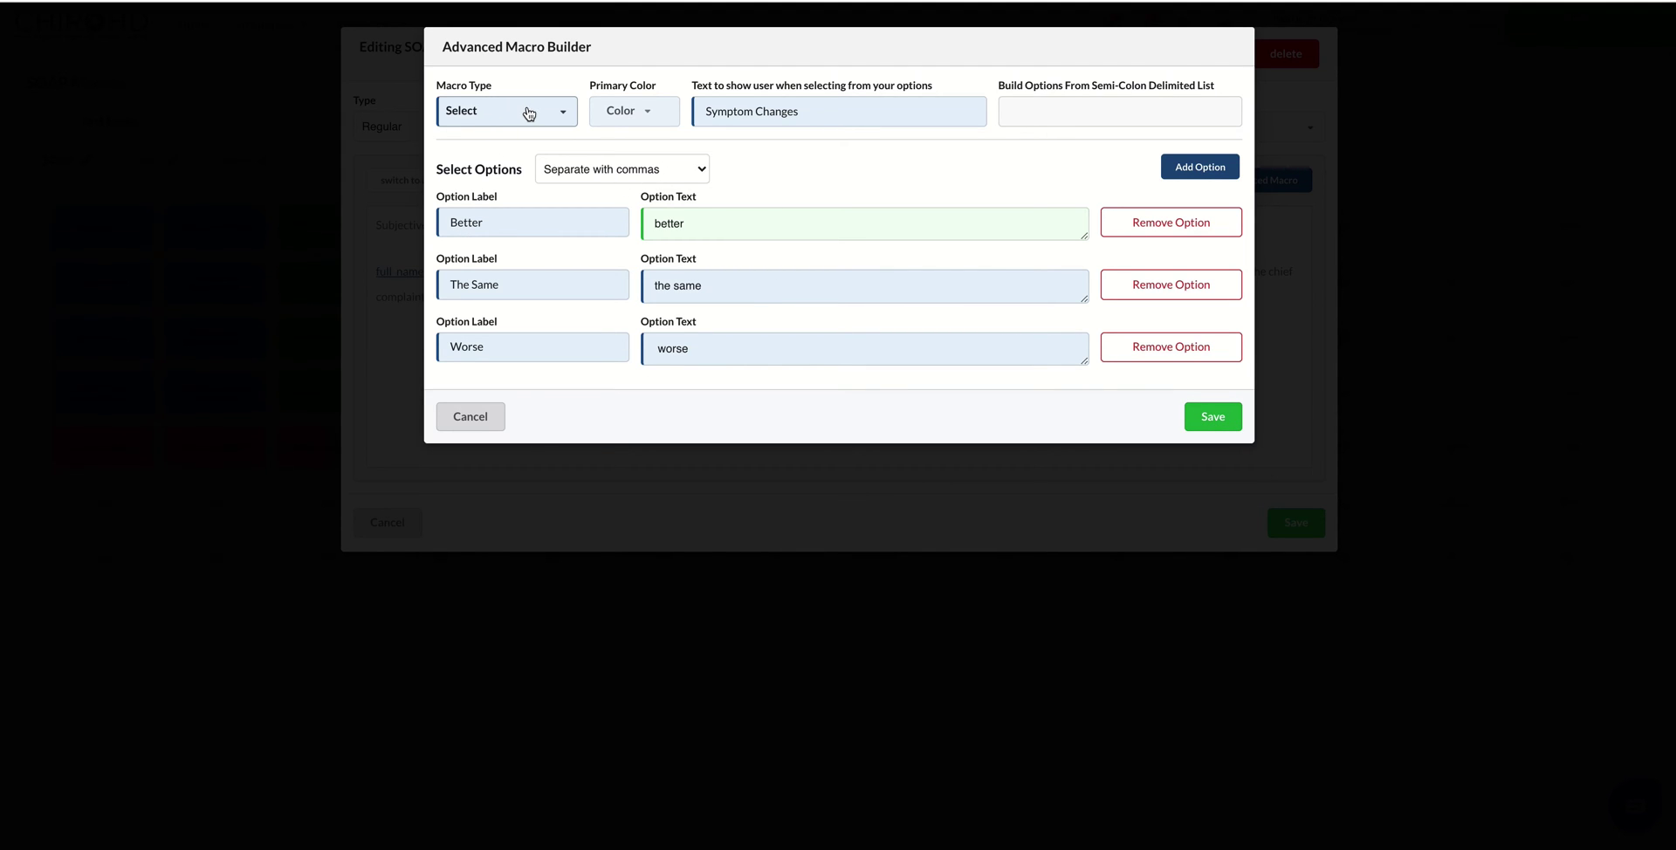
Set the Symptom Changes primary color to Color 16 and save both the advanced macro and the Subjective 1 macro
{"action": "left_click", "coordinate": [653, 113]}
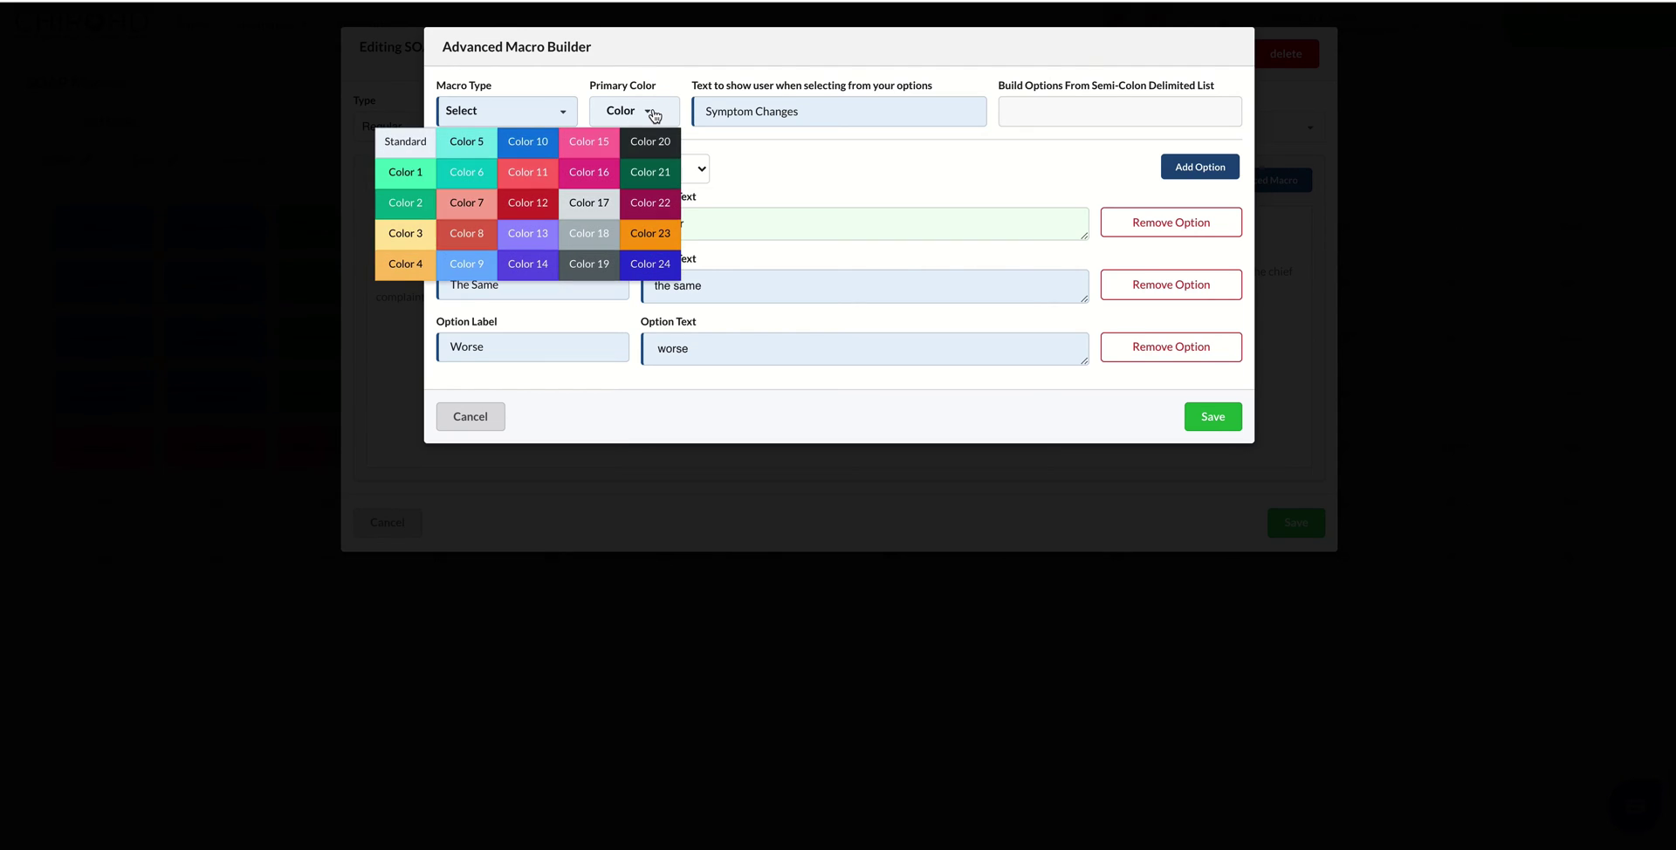
{"action": "left_click", "coordinate": [587, 168]}
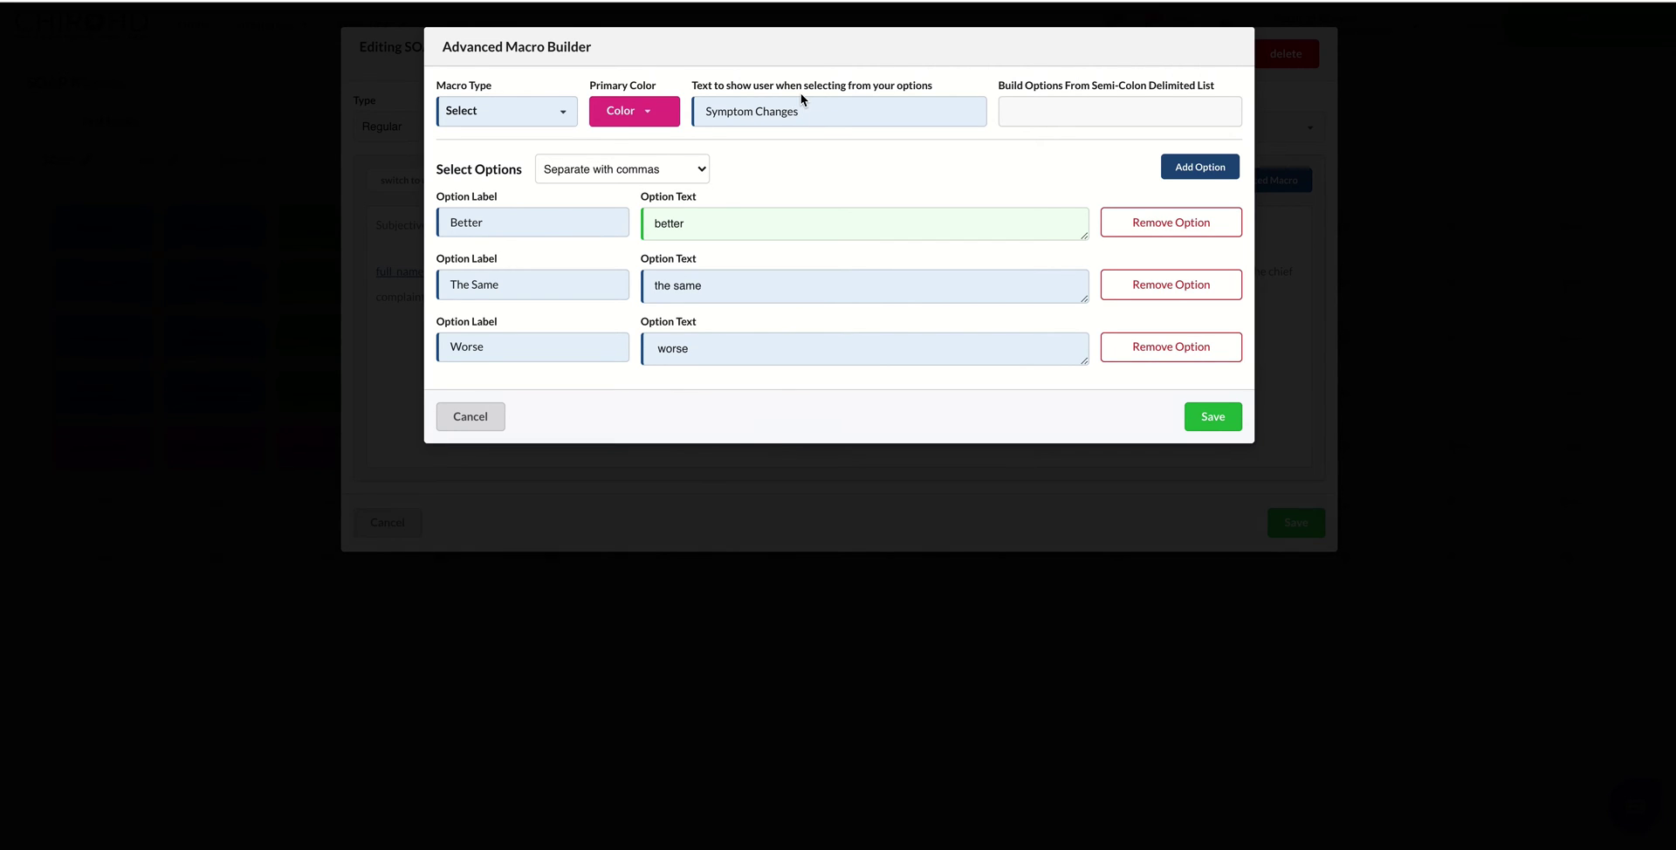
{"action": "left_click_drag", "start_coordinate": [692, 87], "coordinate": [971, 88]}
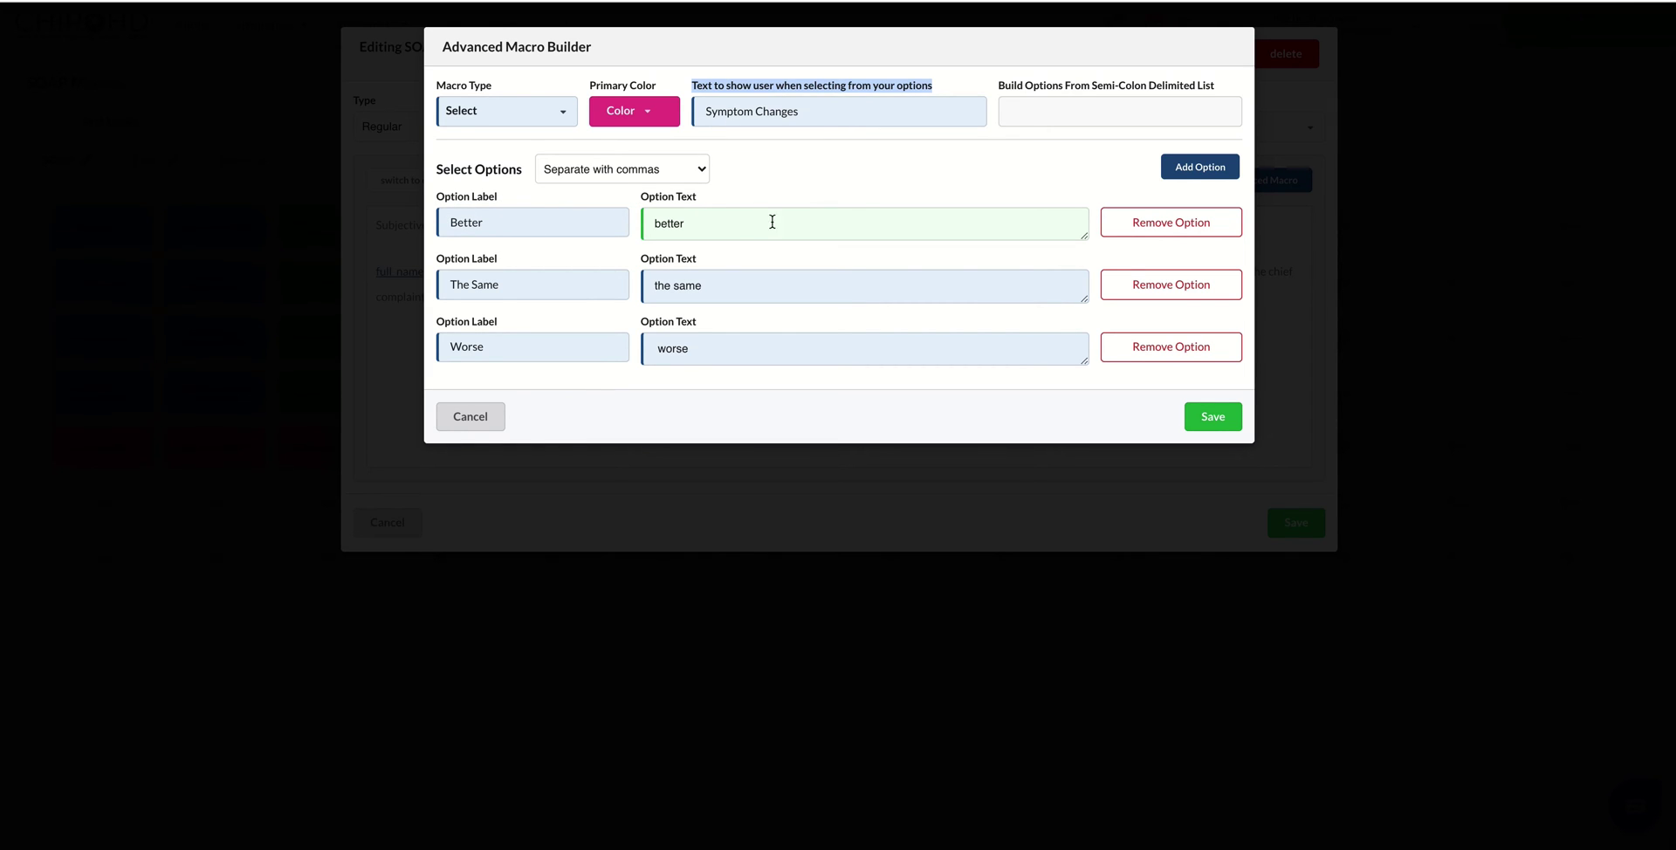
{"action": "left_click", "coordinate": [1207, 415]}
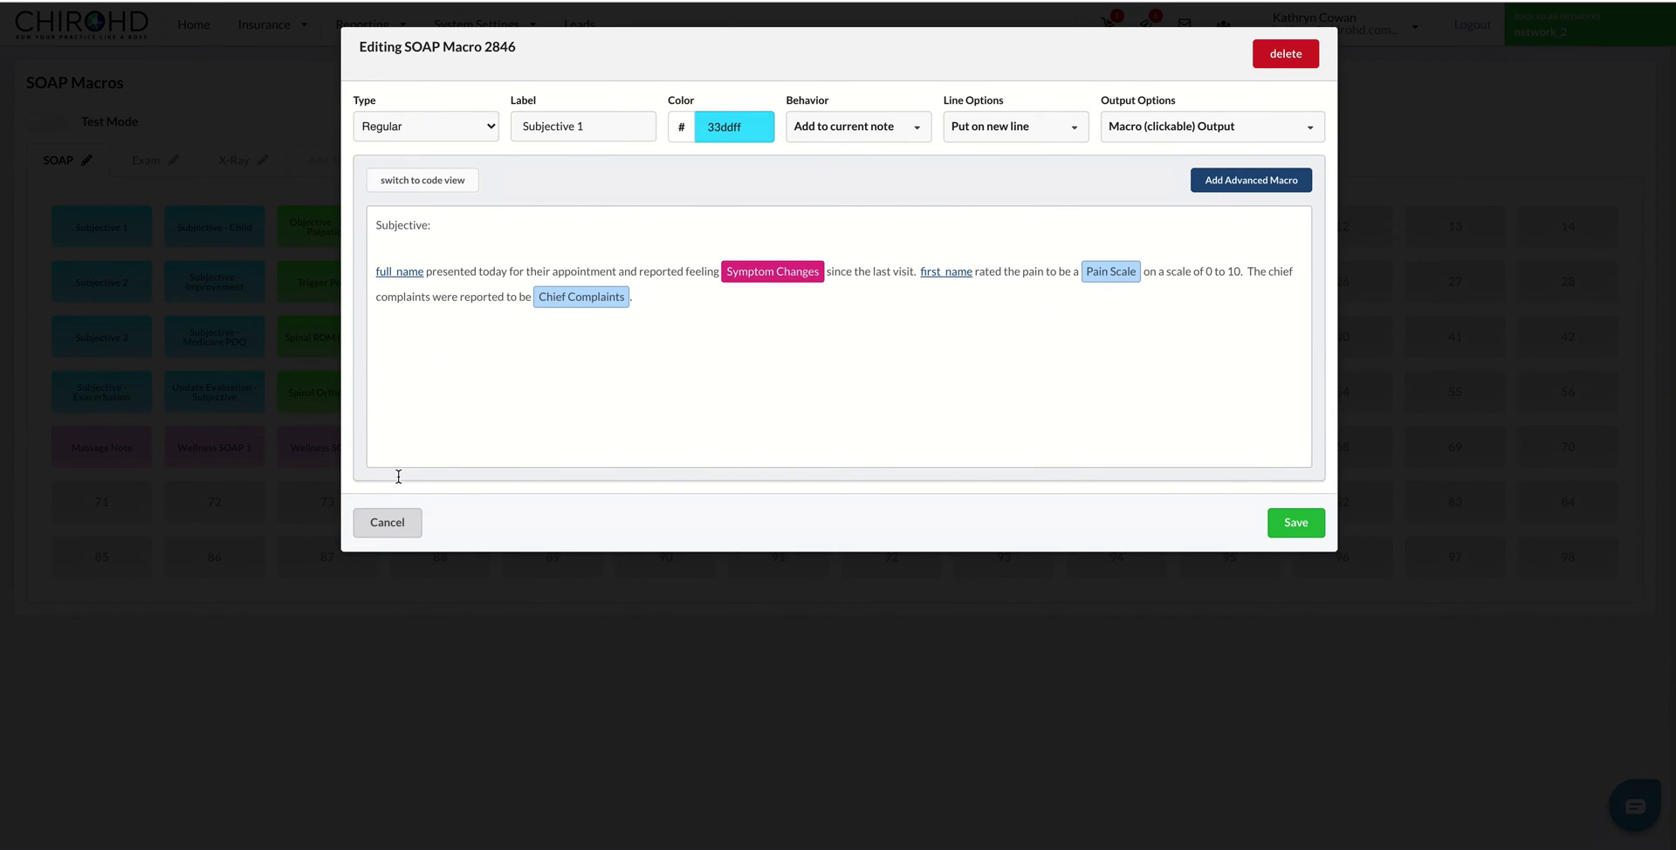
{"action": "left_click", "coordinate": [1284, 521]}
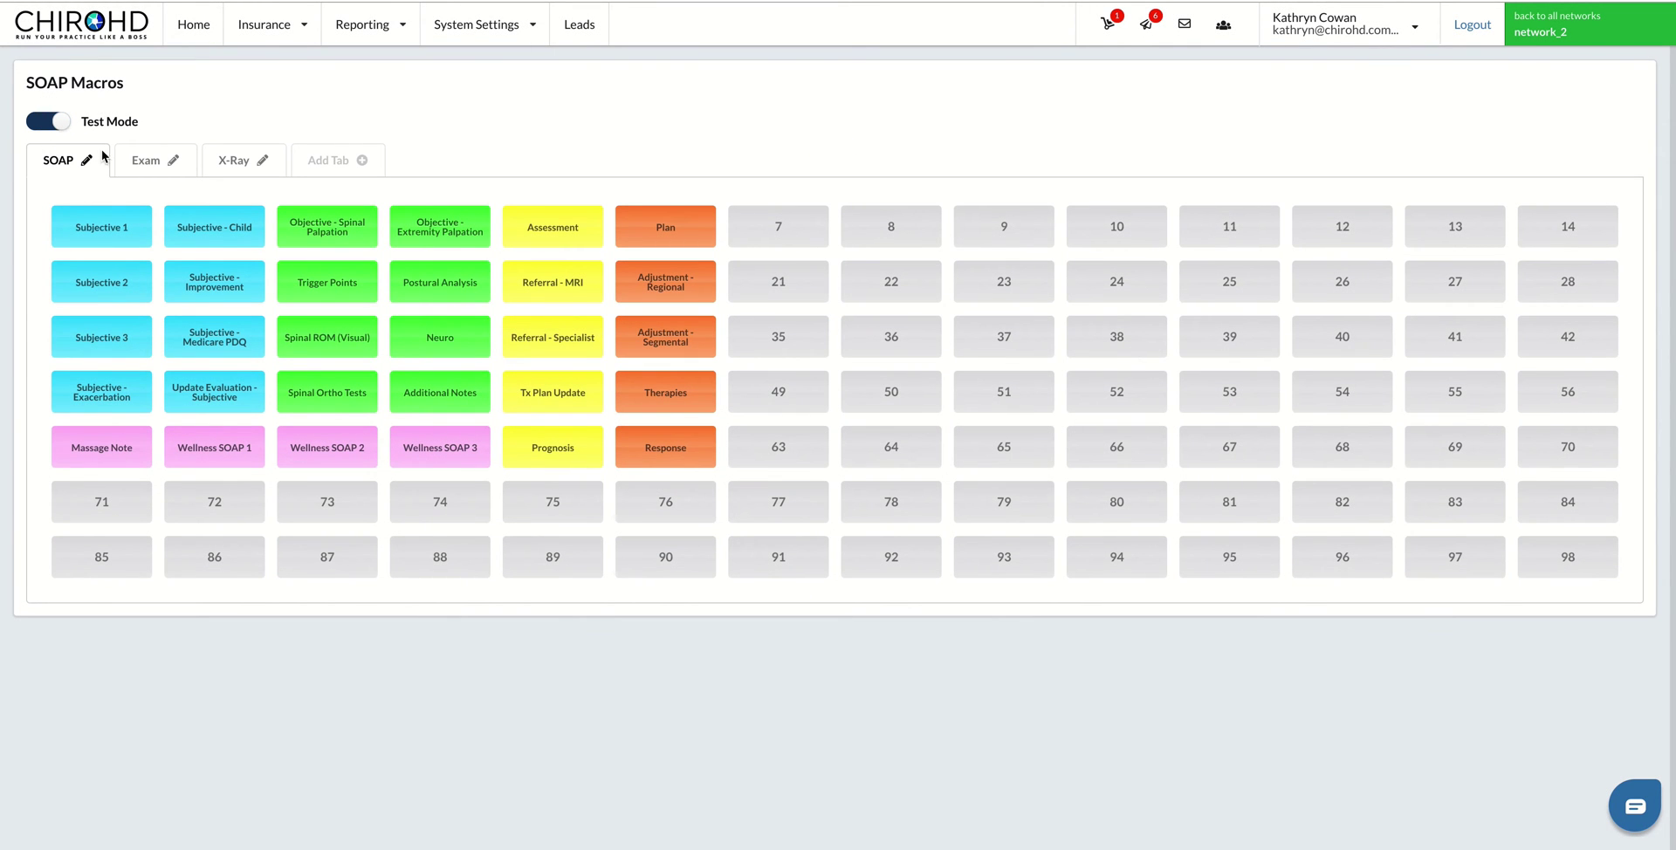
Run the Subjective 1 macro in Test Mode, answering The Same, 2, Low Back Pain and Upper Back Pain, and leave Test Mode
{"action": "left_click", "coordinate": [101, 226]}
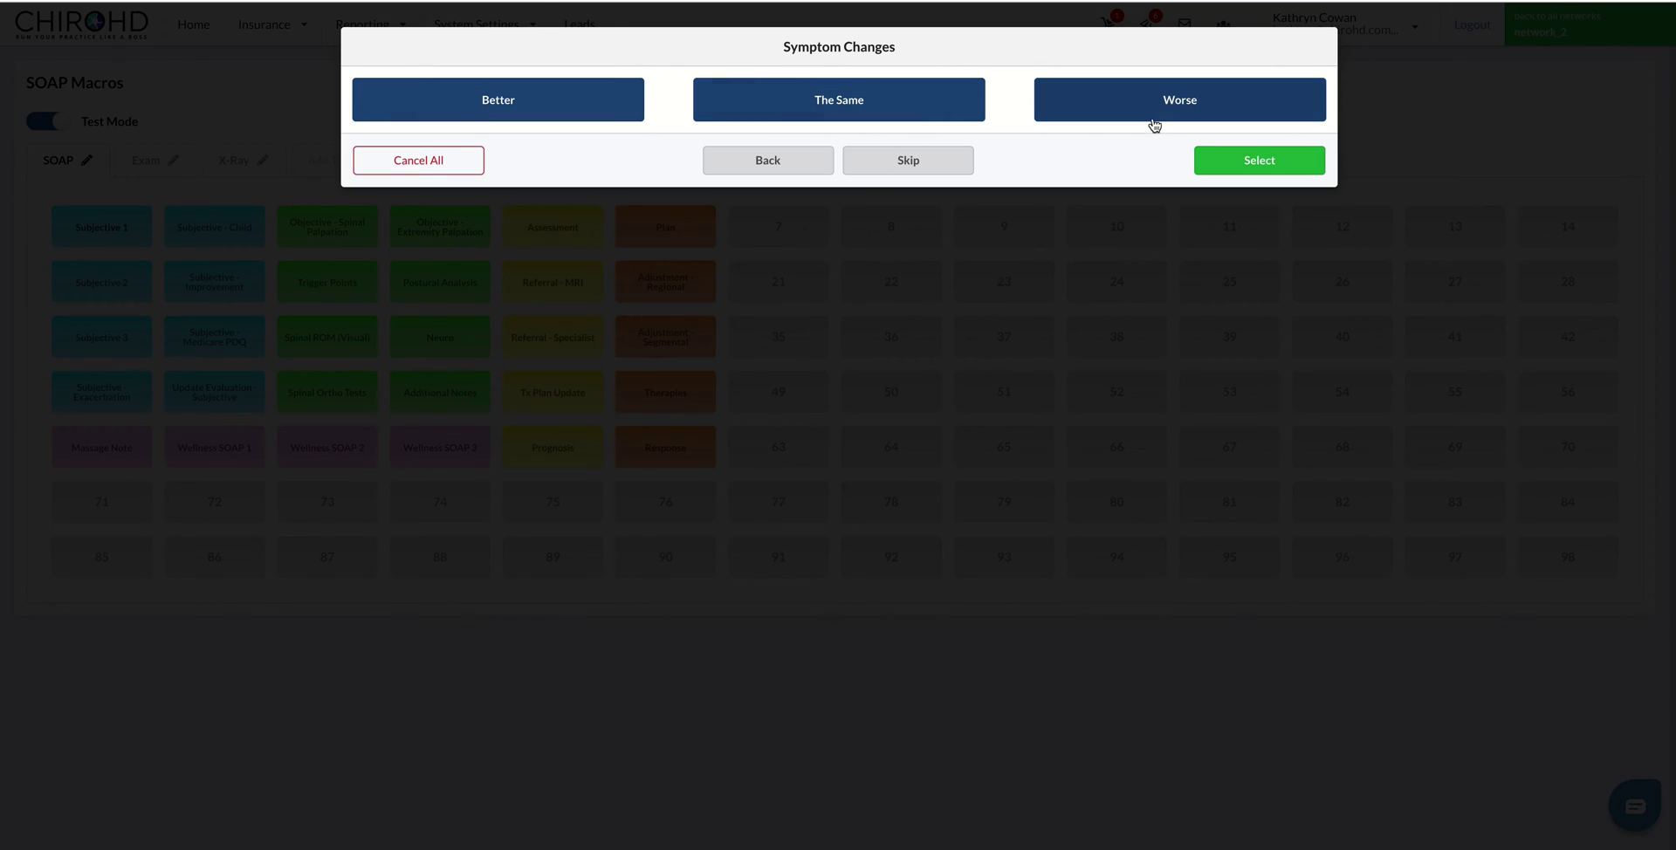
{"action": "left_click", "coordinate": [927, 115]}
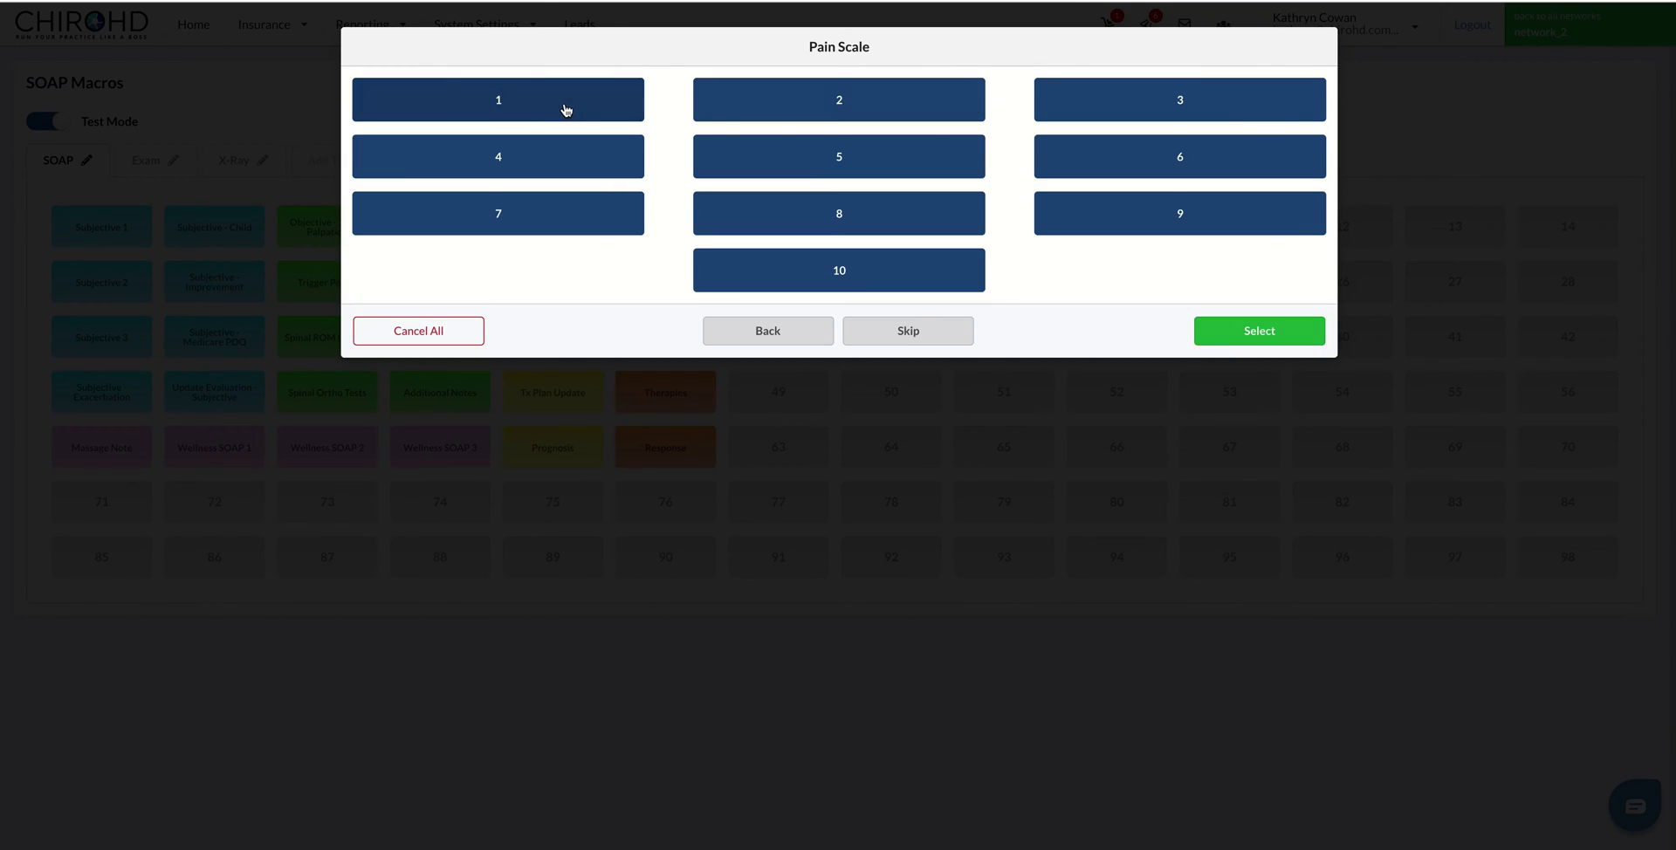
{"action": "left_click", "coordinate": [931, 106]}
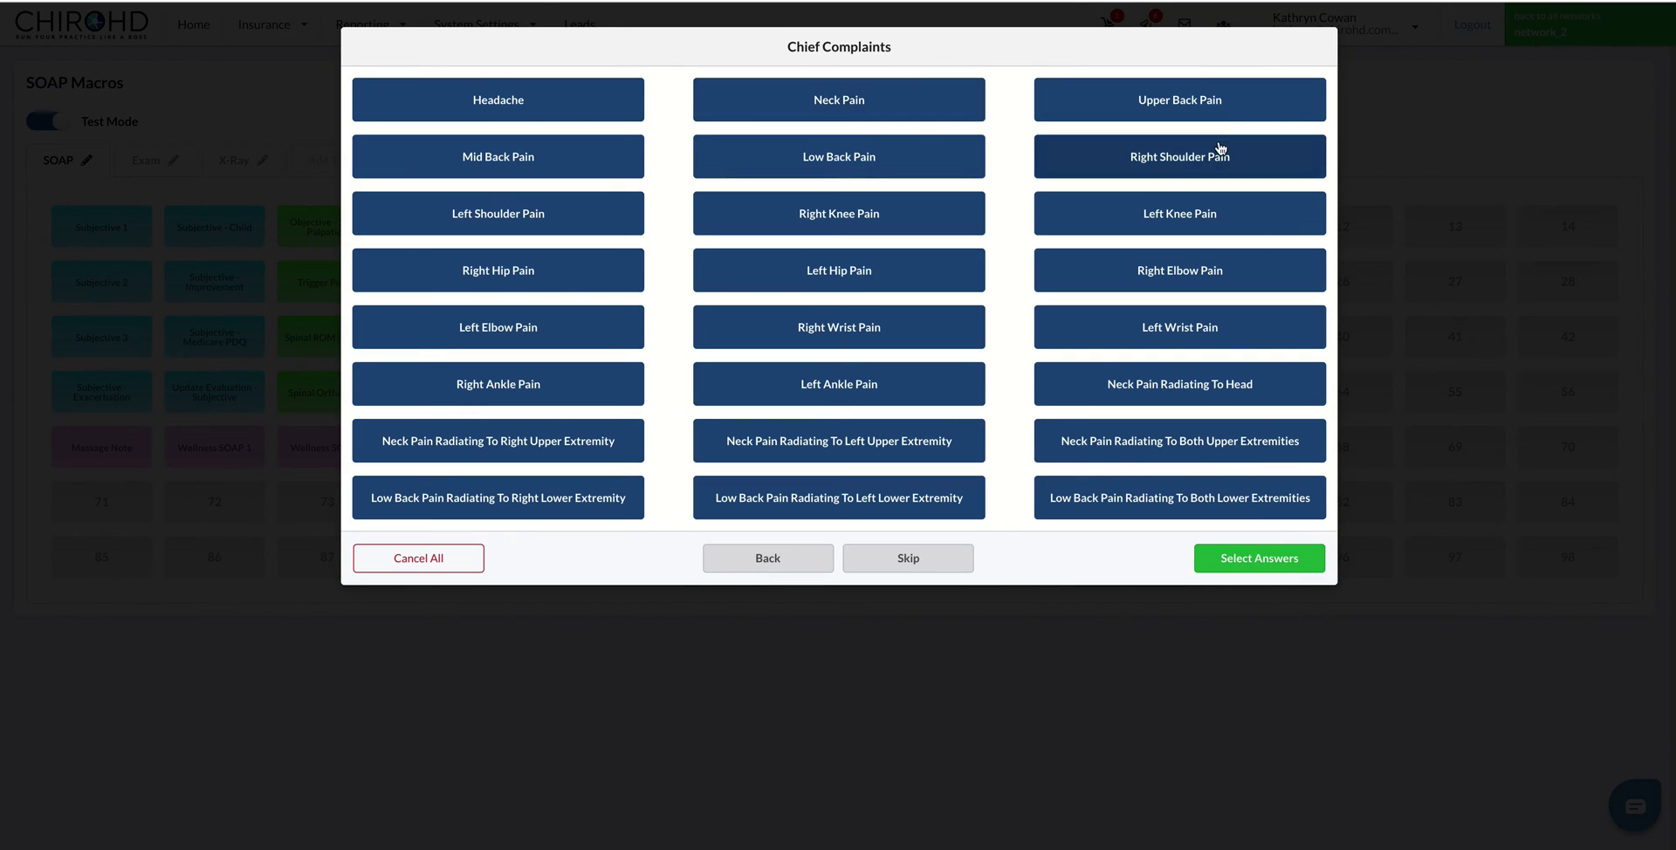
{"action": "left_click", "coordinate": [902, 160]}
{"action": "left_click", "coordinate": [1090, 122]}
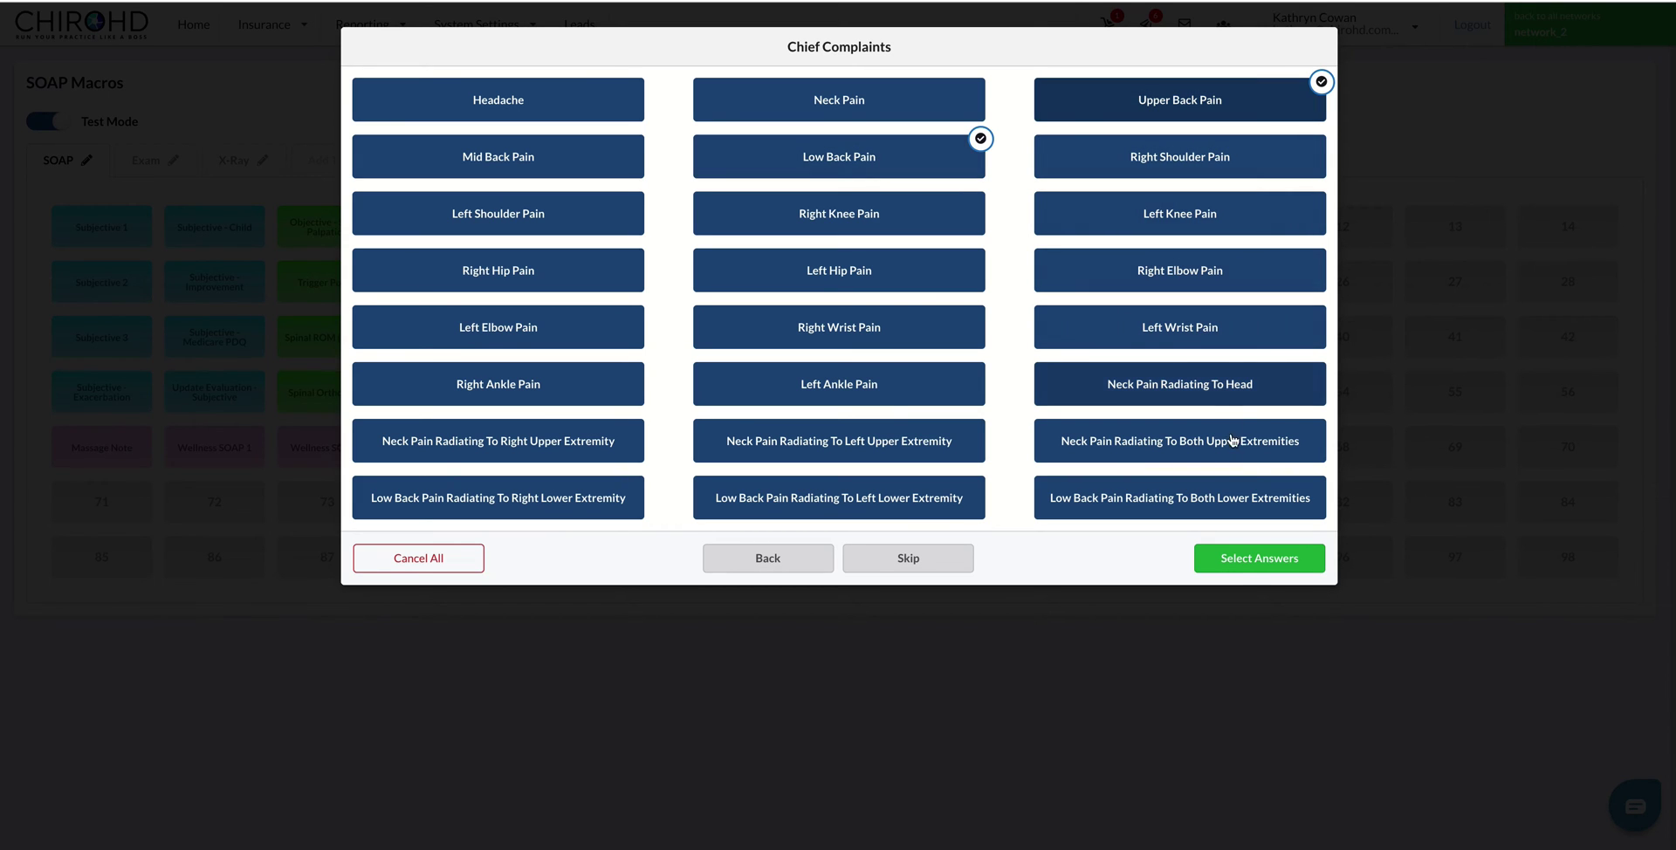
{"action": "left_click", "coordinate": [1235, 563]}
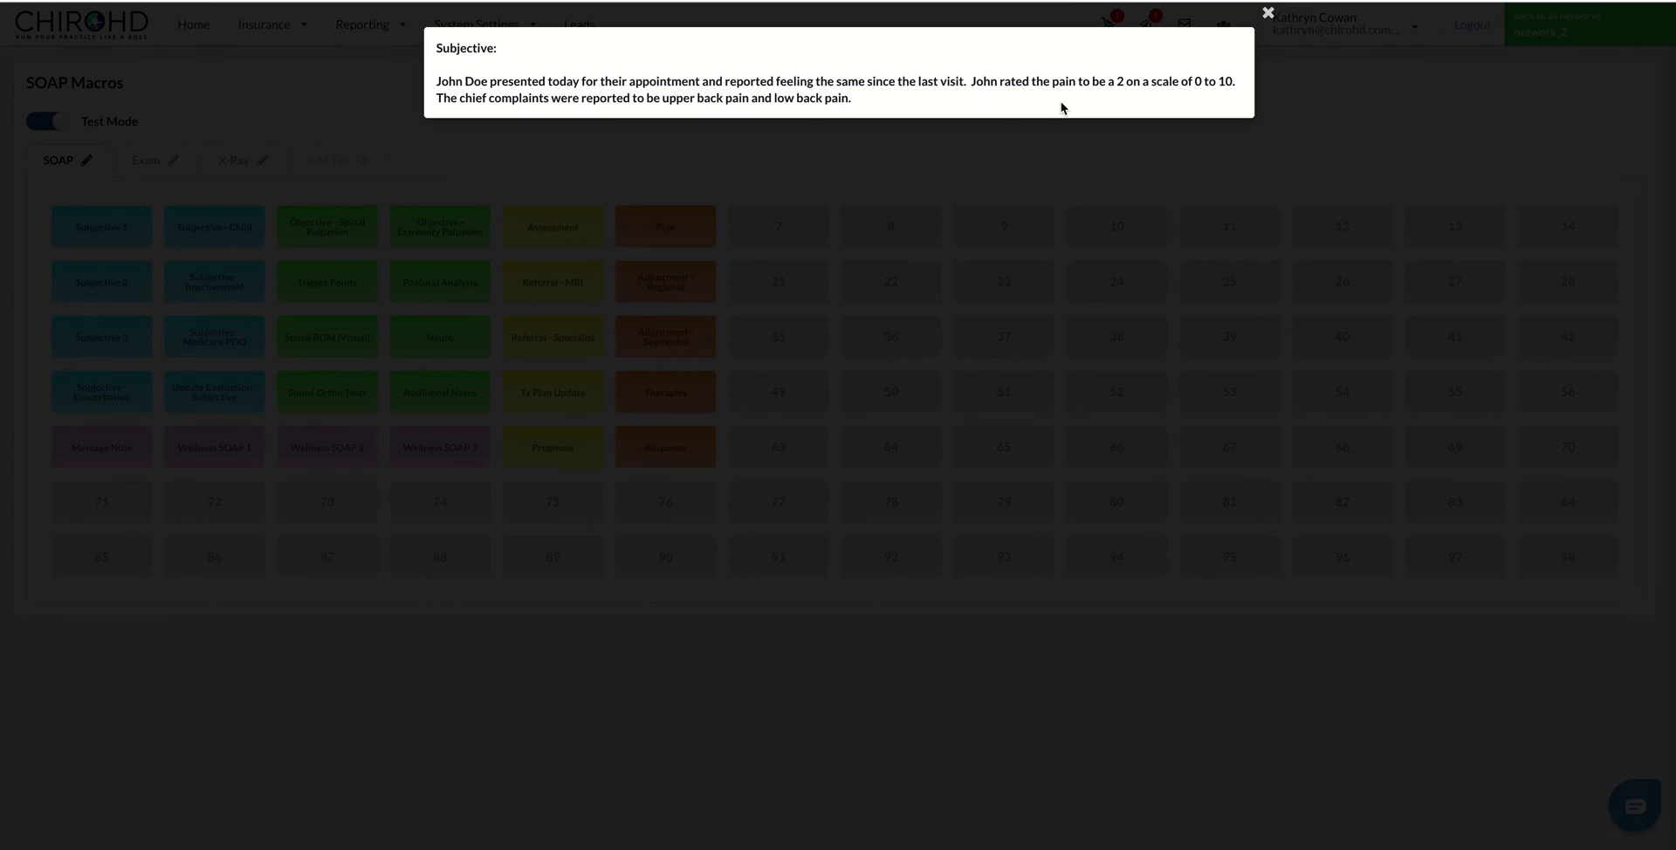
{"action": "left_click", "coordinate": [1268, 12]}
{"action": "left_click", "coordinate": [49, 122]}
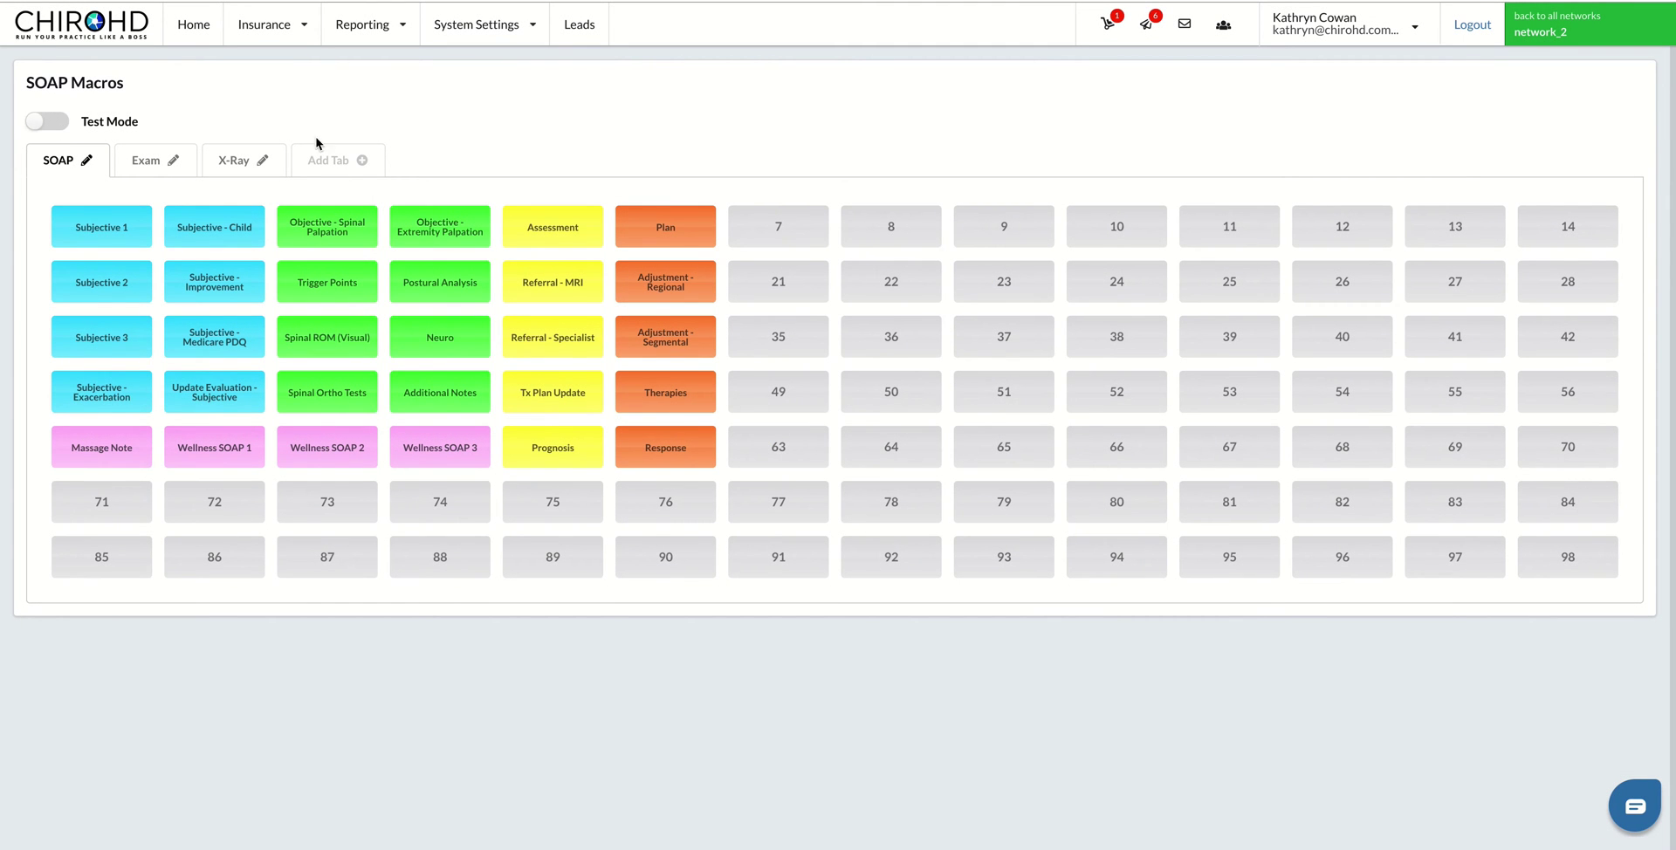
Examine the Select and Multi-Select types in the Advanced Macro Builder from a new macro in slot 7, and discard the macro
{"action": "left_click", "coordinate": [777, 231]}
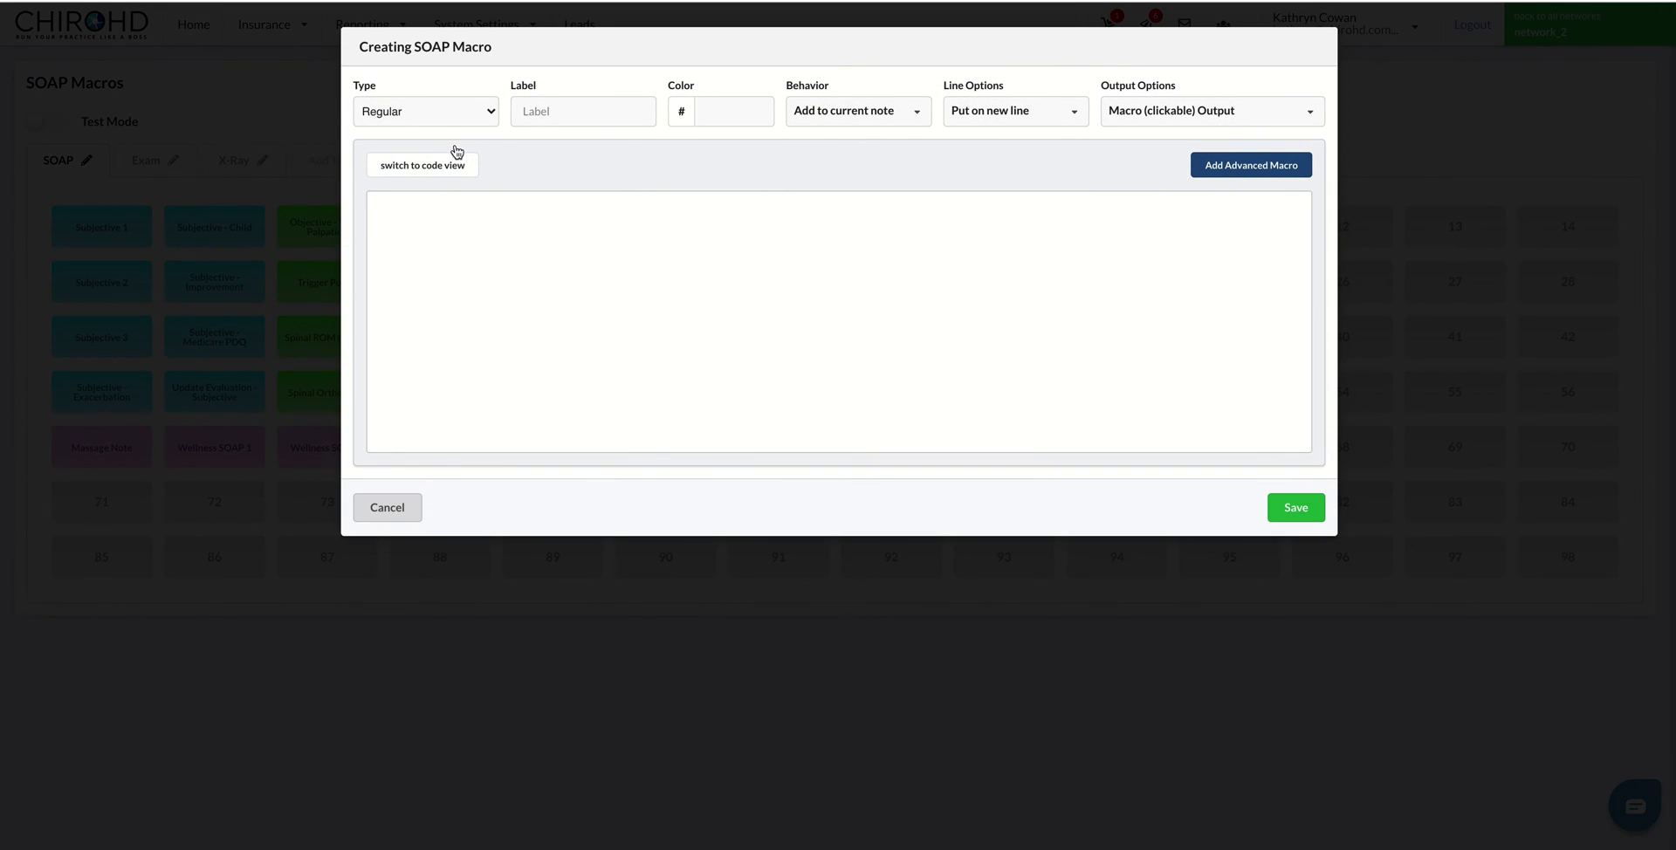
{"action": "left_click", "coordinate": [434, 112]}
{"action": "left_click", "coordinate": [518, 284]}
{"action": "left_click", "coordinate": [1276, 170]}
{"action": "left_click", "coordinate": [553, 111]}
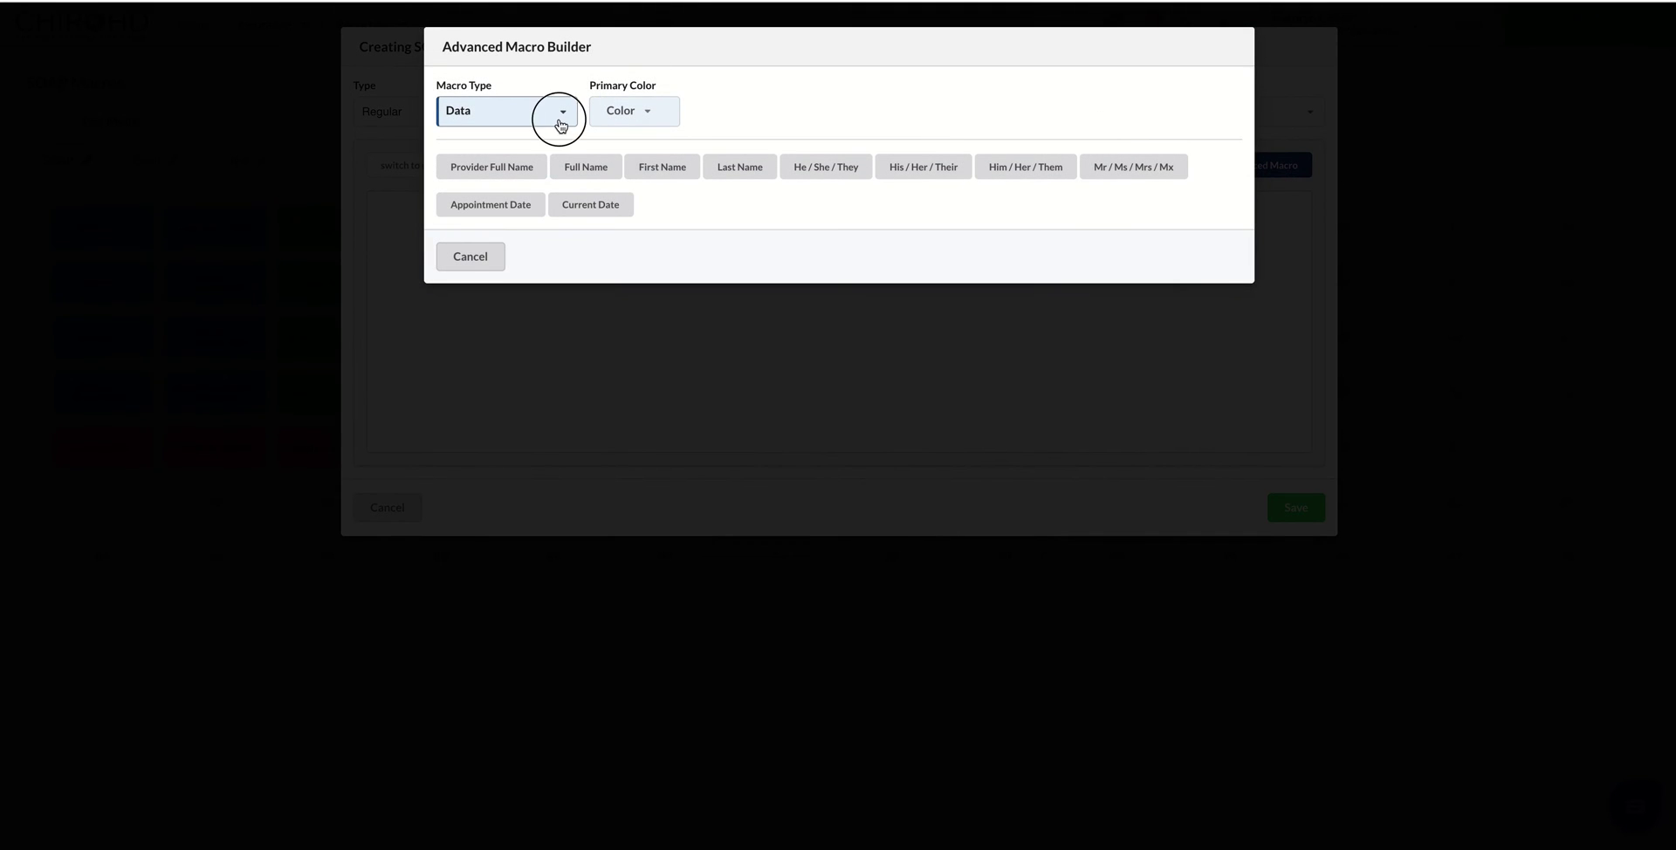
{"action": "left_click", "coordinate": [536, 145]}
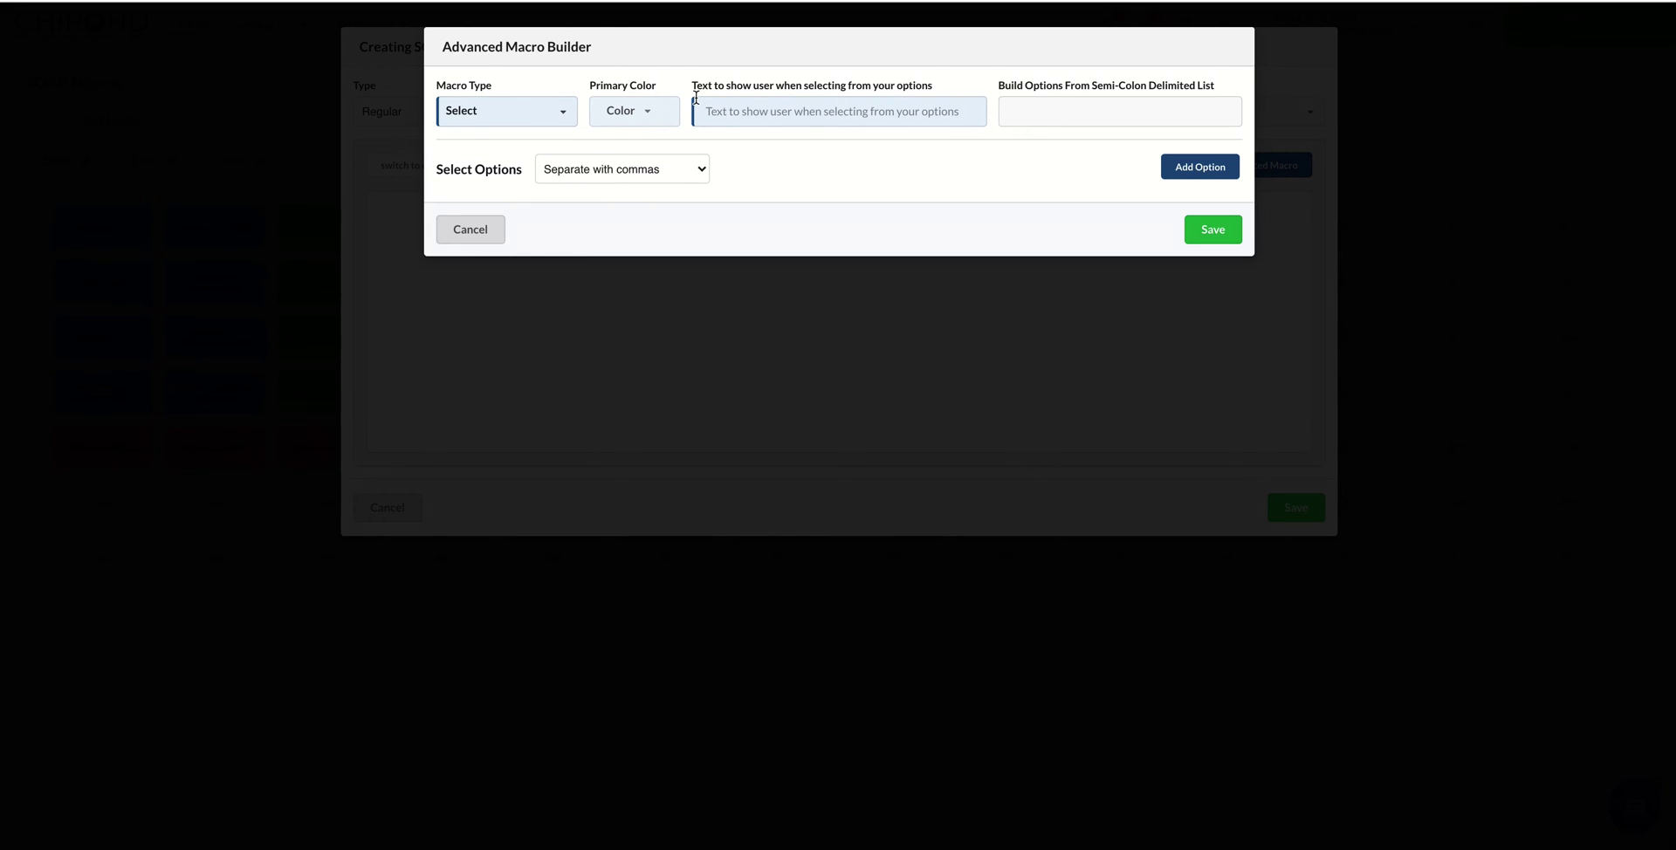
{"action": "left_click", "coordinate": [535, 110]}
{"action": "left_click", "coordinate": [521, 172]}
{"action": "left_click", "coordinate": [495, 234]}
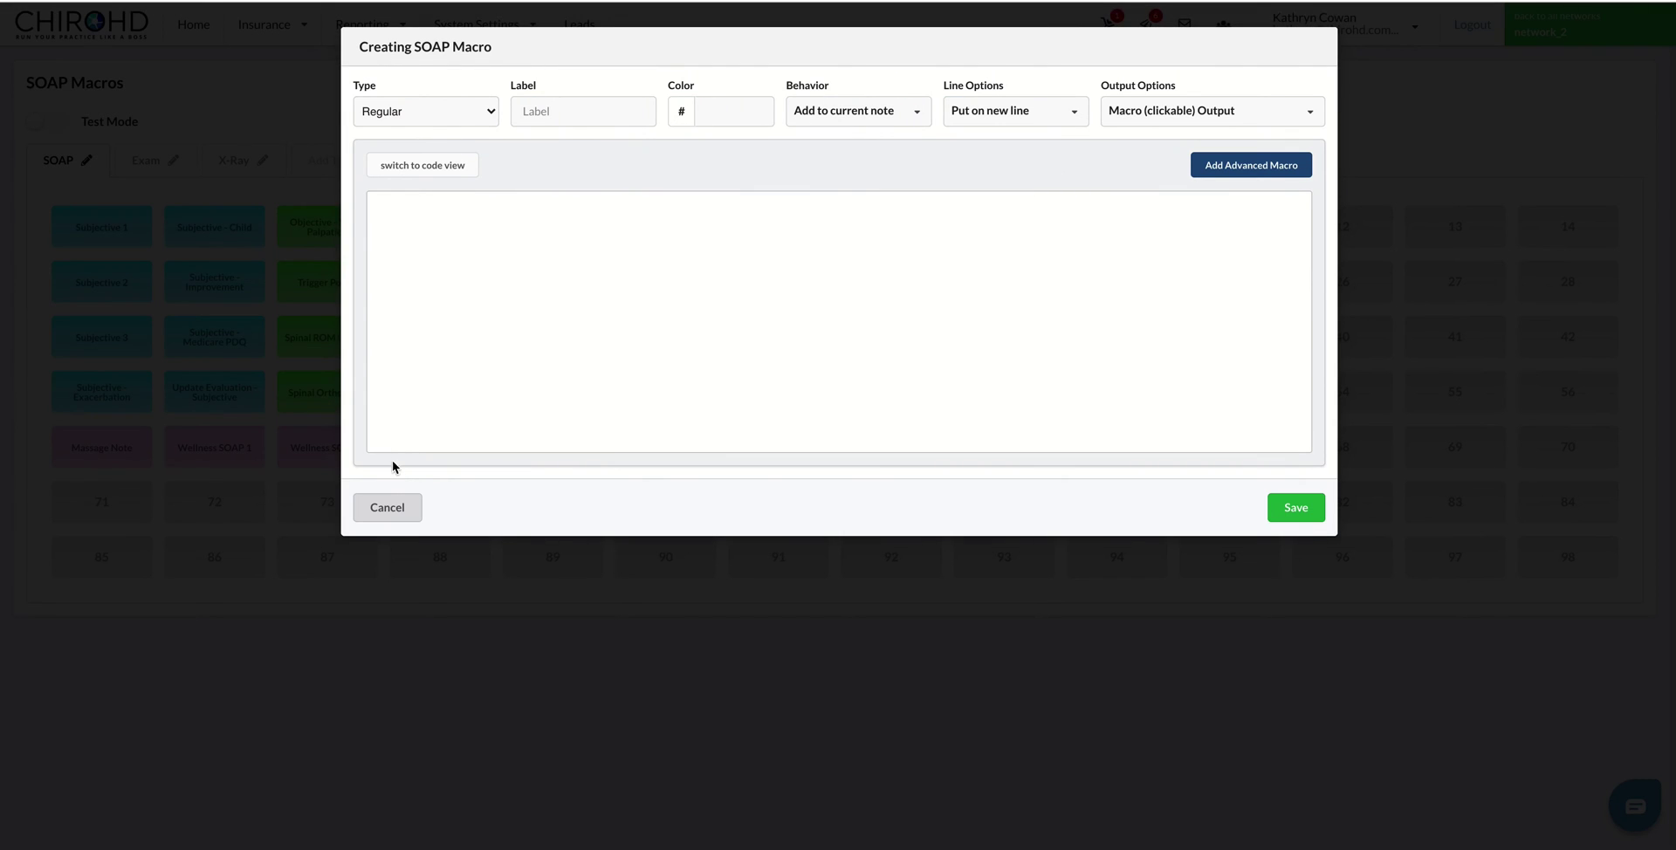
{"action": "left_click", "coordinate": [388, 507]}
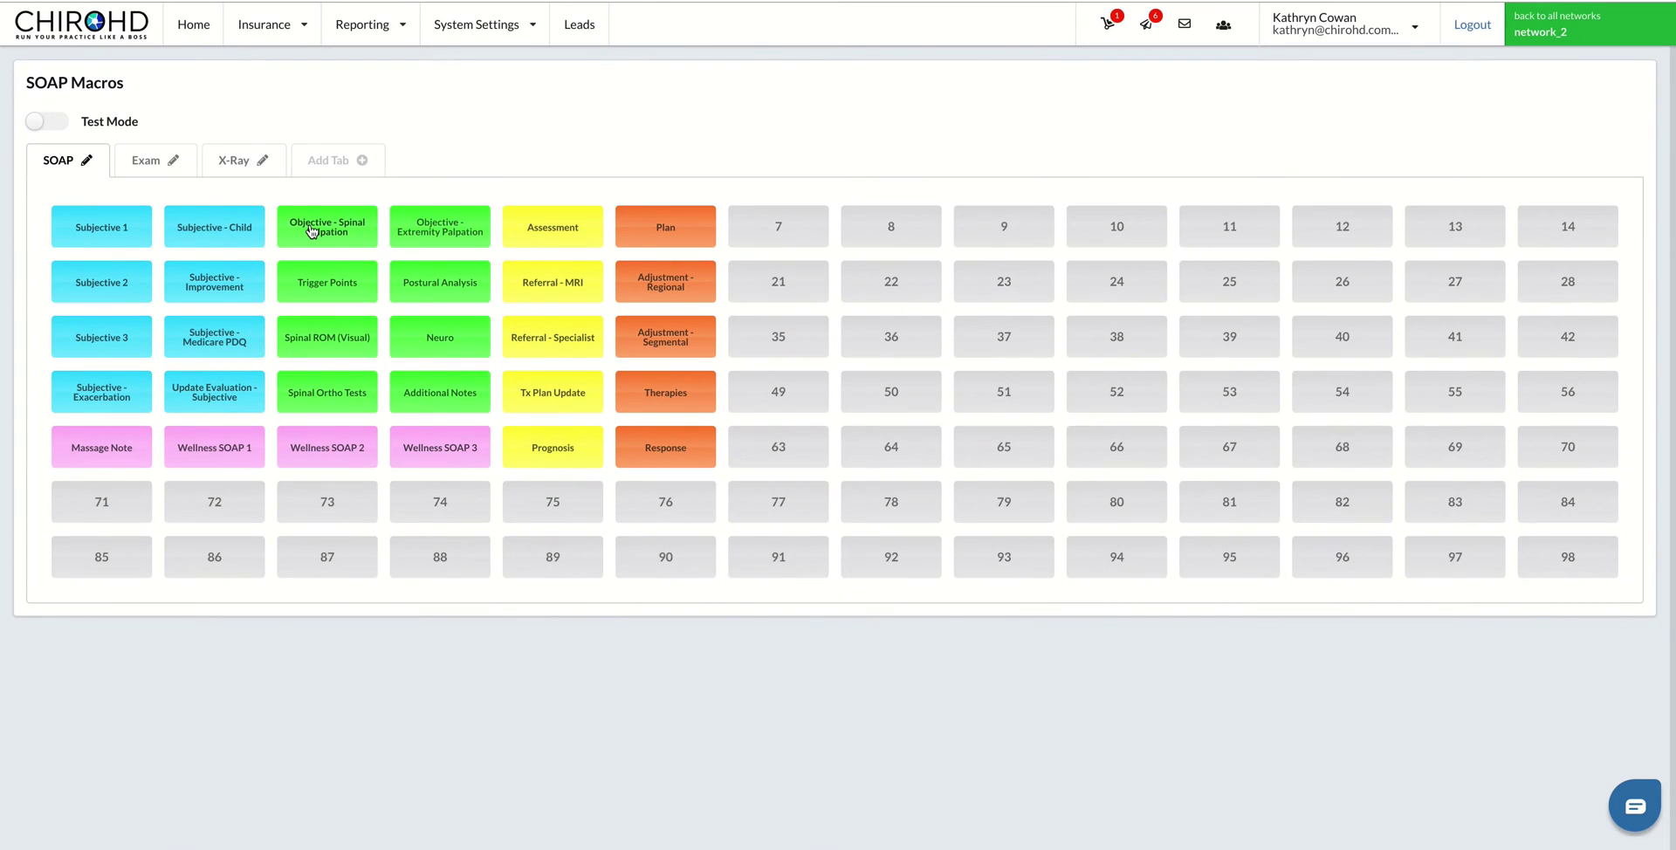
Review the option labels and texts of the Chief Complaints multi-select inside the Subjective 1 macro
{"action": "left_click", "coordinate": [117, 238]}
{"action": "left_click", "coordinate": [591, 299]}
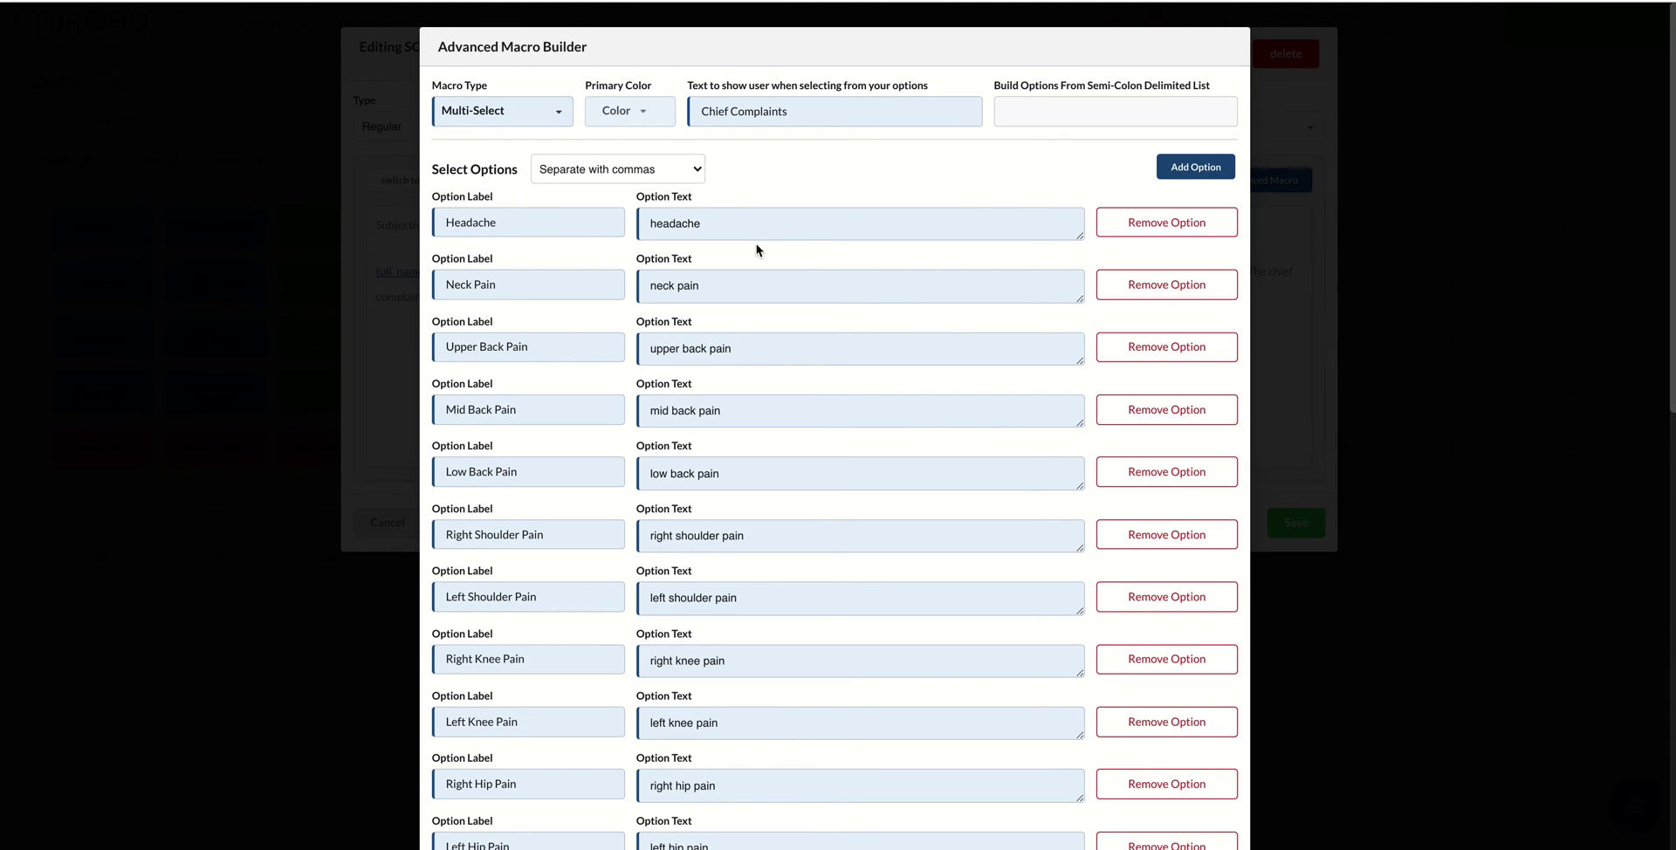
{"action": "scroll", "coordinate": [804, 362], "scroll_direction": "down", "scroll_amount": 10}
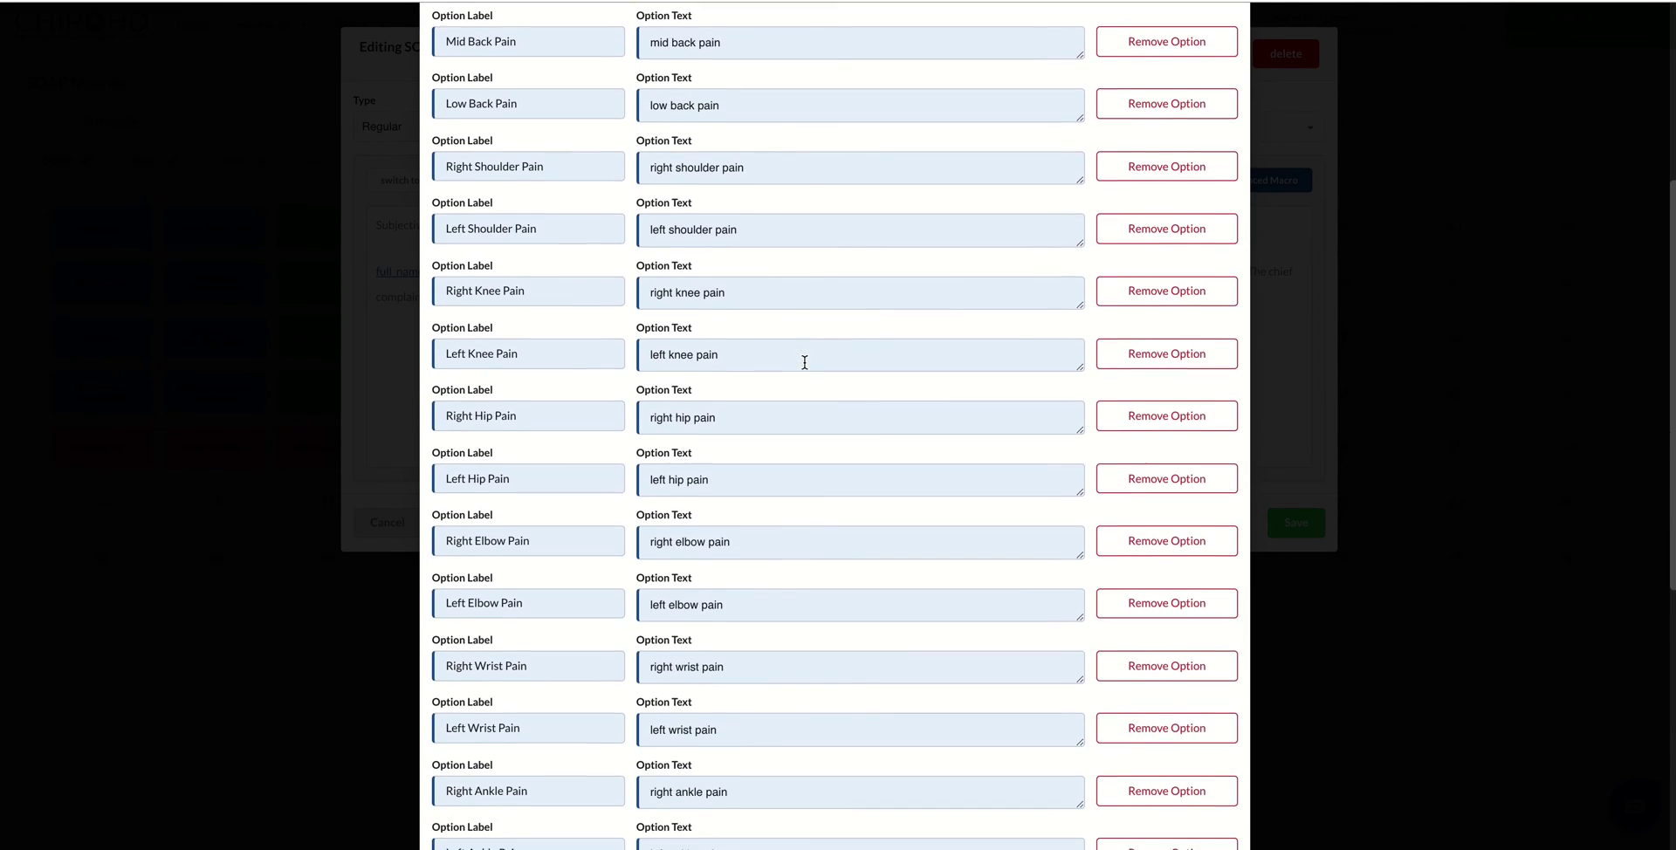
{"action": "scroll", "coordinate": [804, 361], "scroll_direction": "up", "scroll_amount": 10}
{"action": "scroll", "coordinate": [804, 361], "scroll_direction": "down", "scroll_amount": 10}
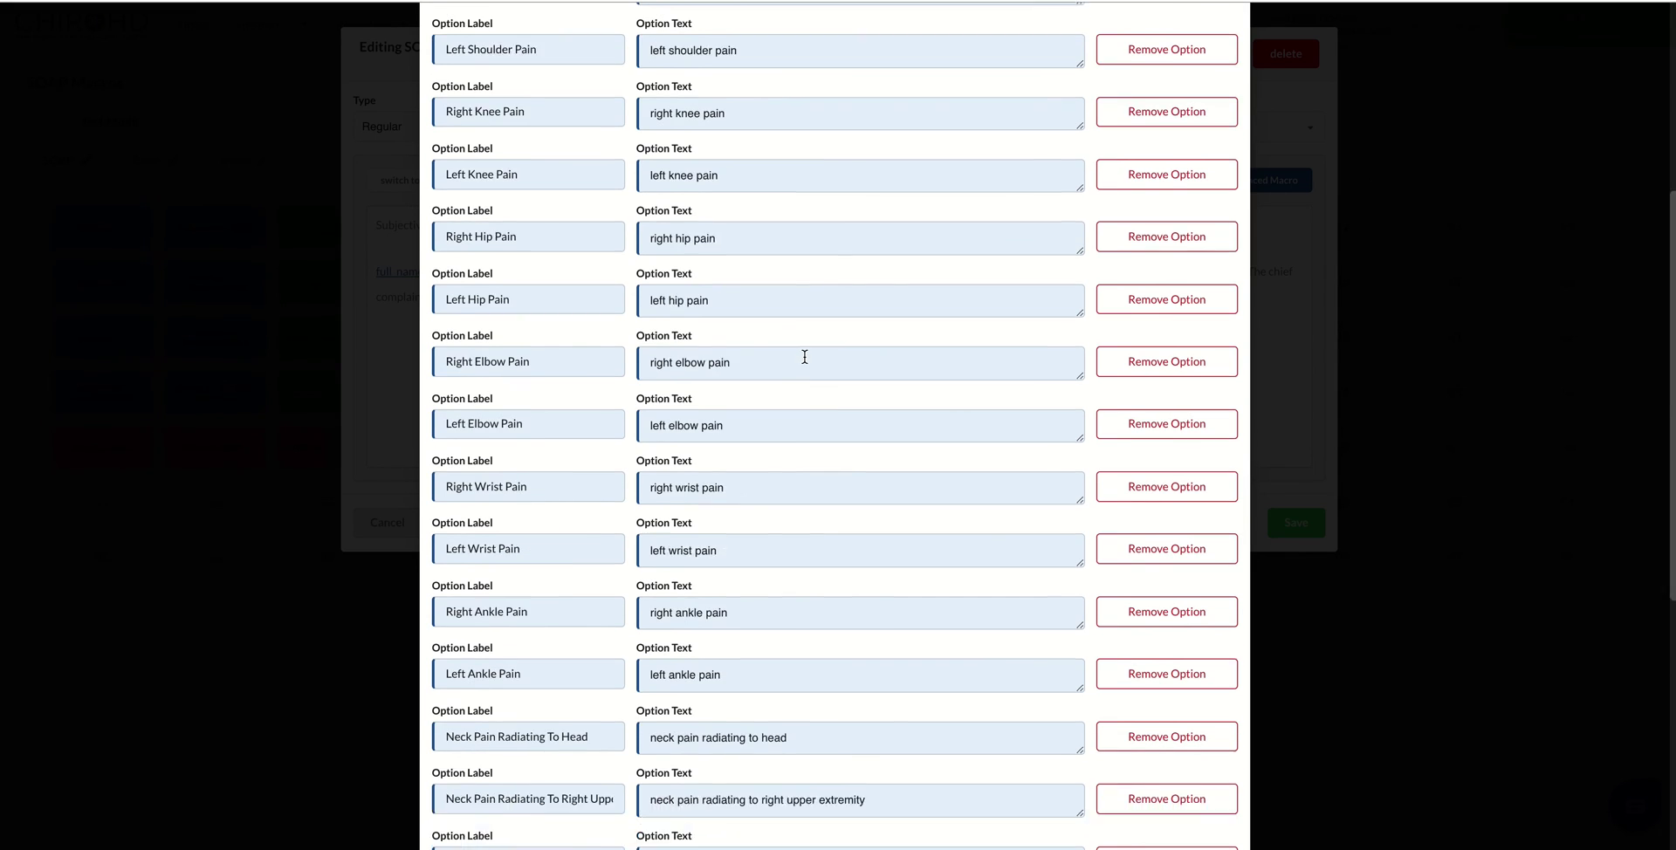
{"action": "scroll", "coordinate": [804, 357], "scroll_direction": "up", "scroll_amount": 10}
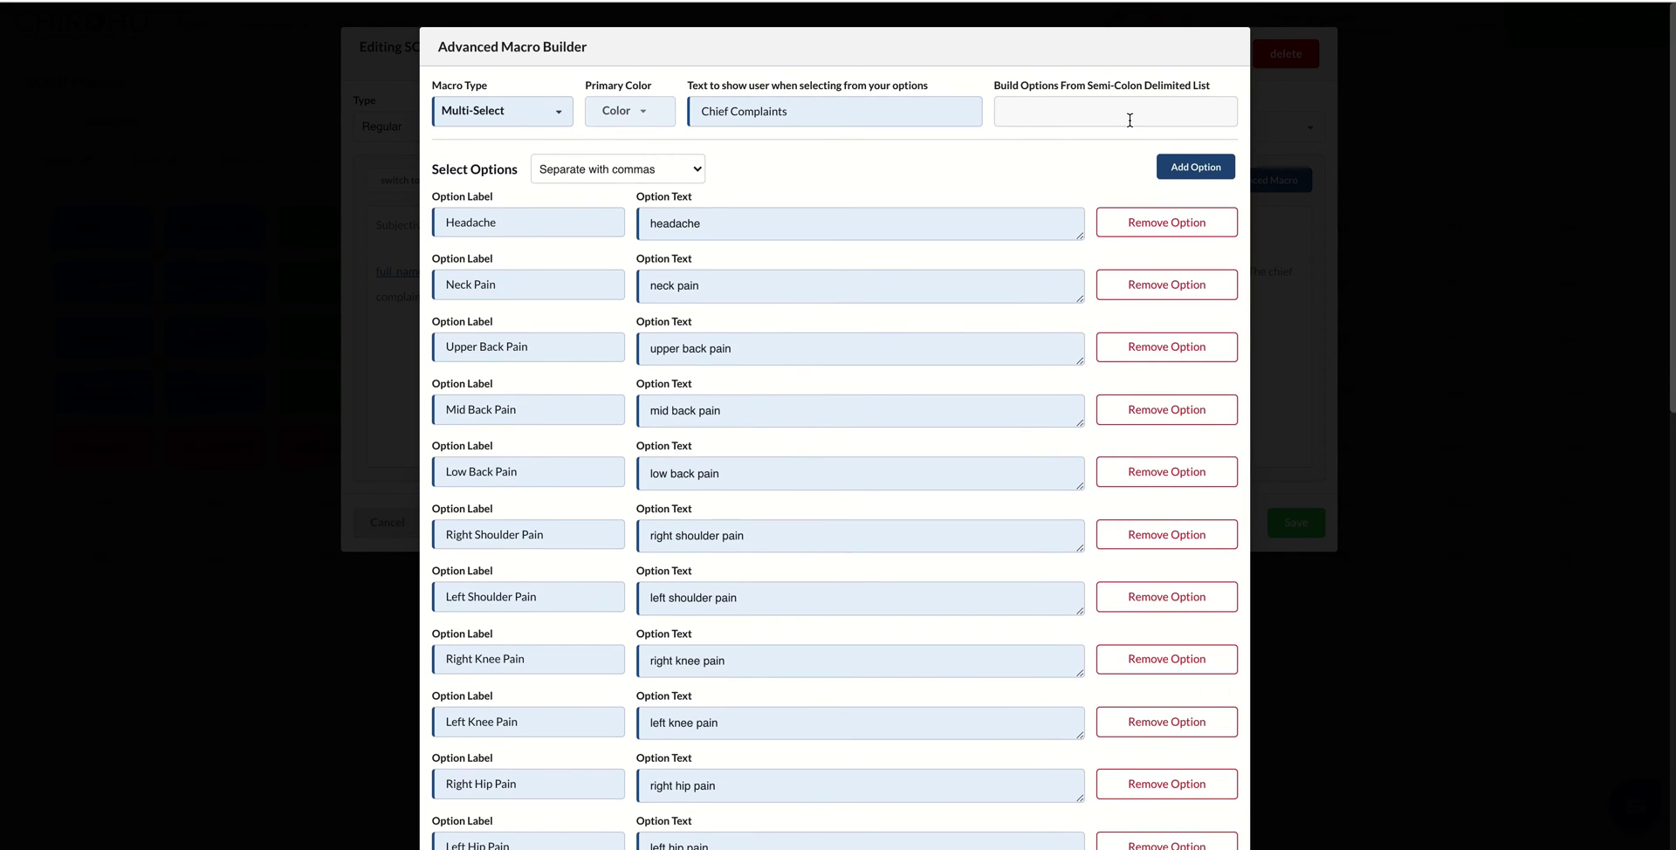
Try adding four blank options to the Chief Complaints multi-select, then close the builder and the Subjective 1 macro without saving
{"action": "left_click", "coordinate": [1183, 173]}
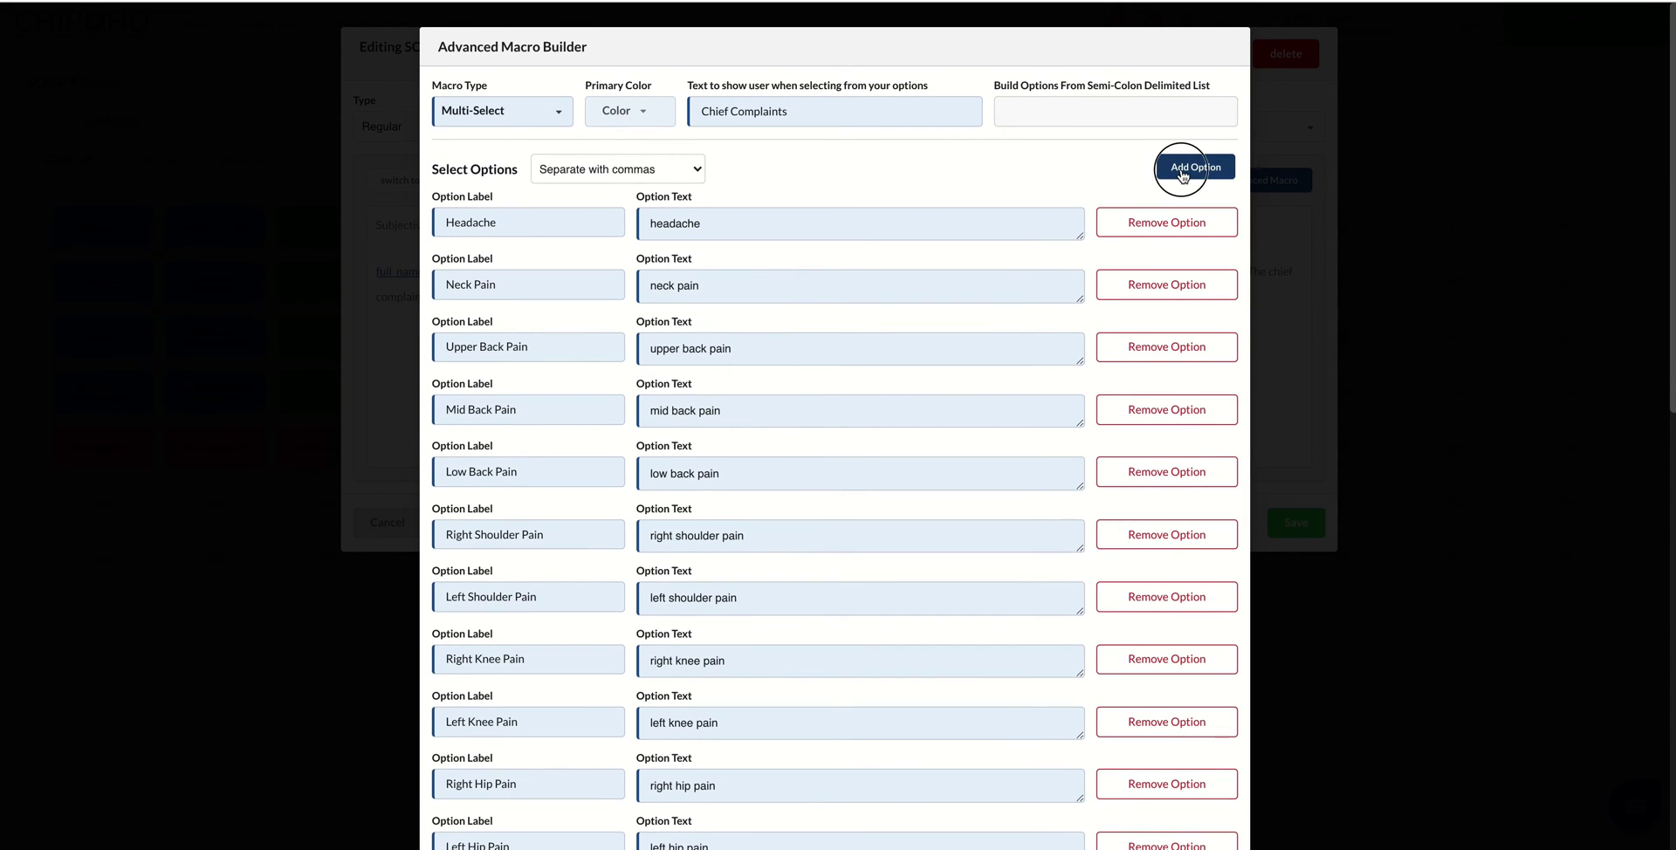
{"action": "scroll", "coordinate": [1183, 173], "scroll_direction": "down", "scroll_amount": 10}
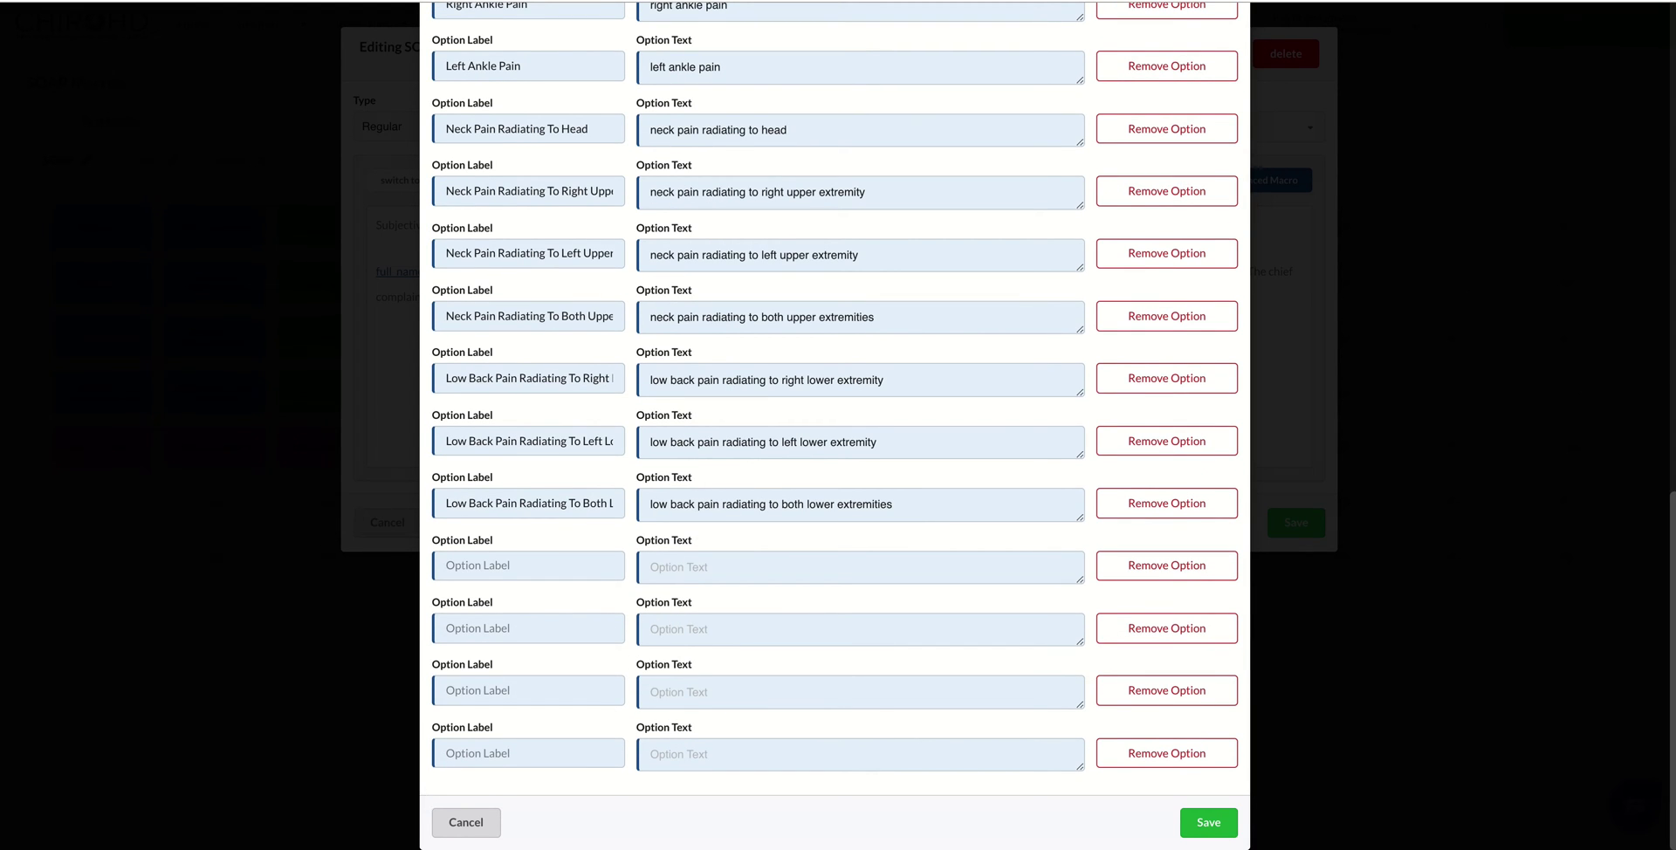
{"action": "left_click", "coordinate": [448, 821]}
{"action": "left_click", "coordinate": [400, 525]}
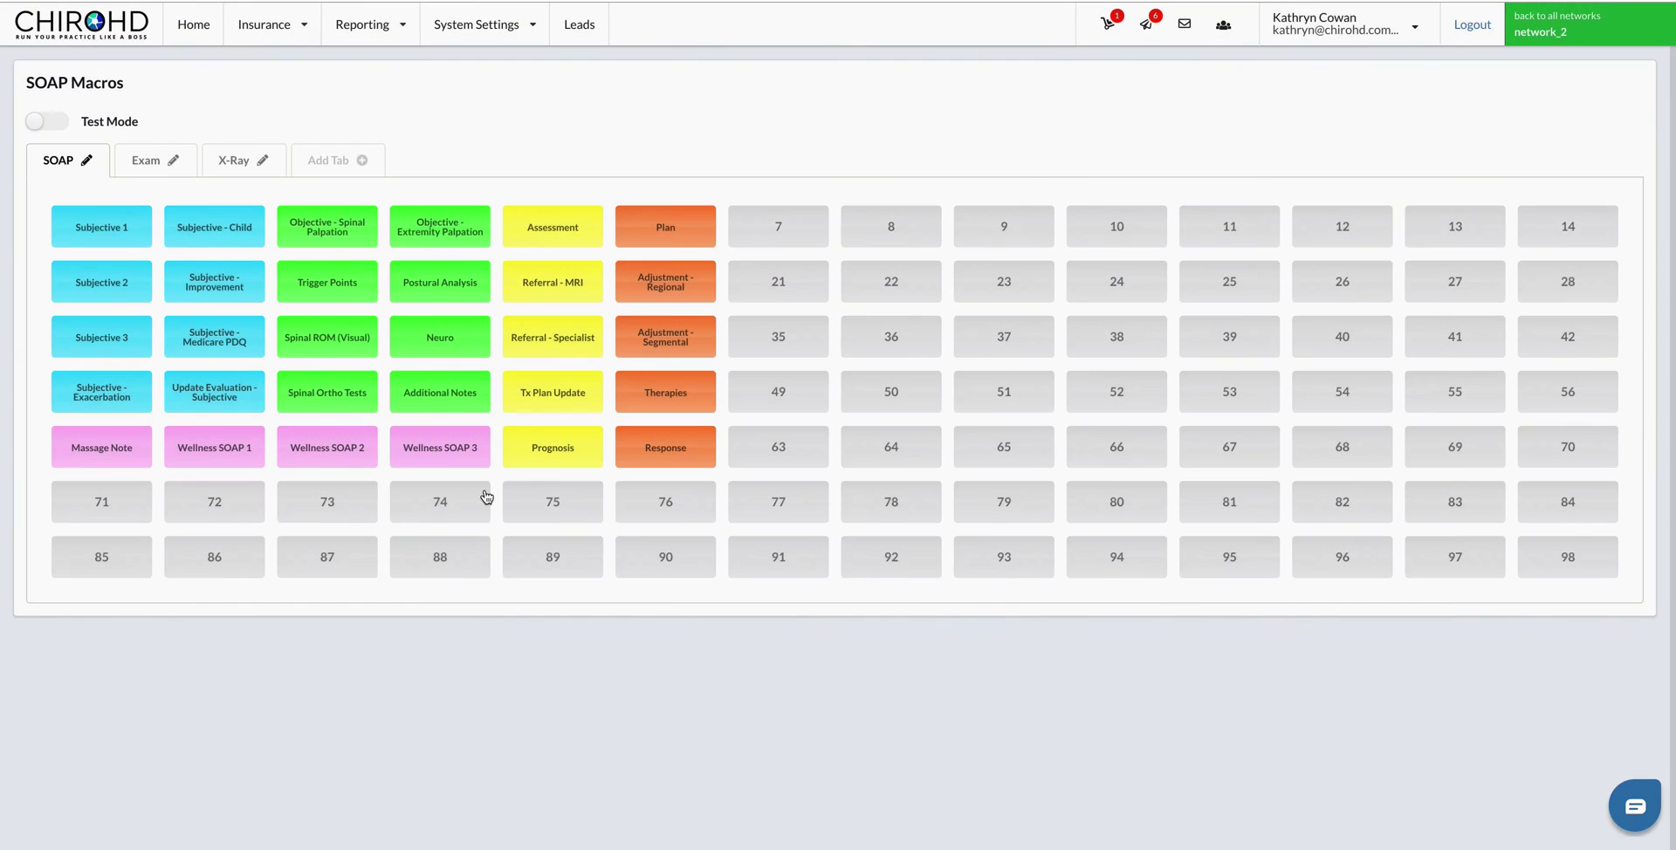
Start a new macro in slot 75 and add a Random advanced macro with four blank statements
{"action": "left_click", "coordinate": [542, 490]}
{"action": "left_click", "coordinate": [496, 273]}
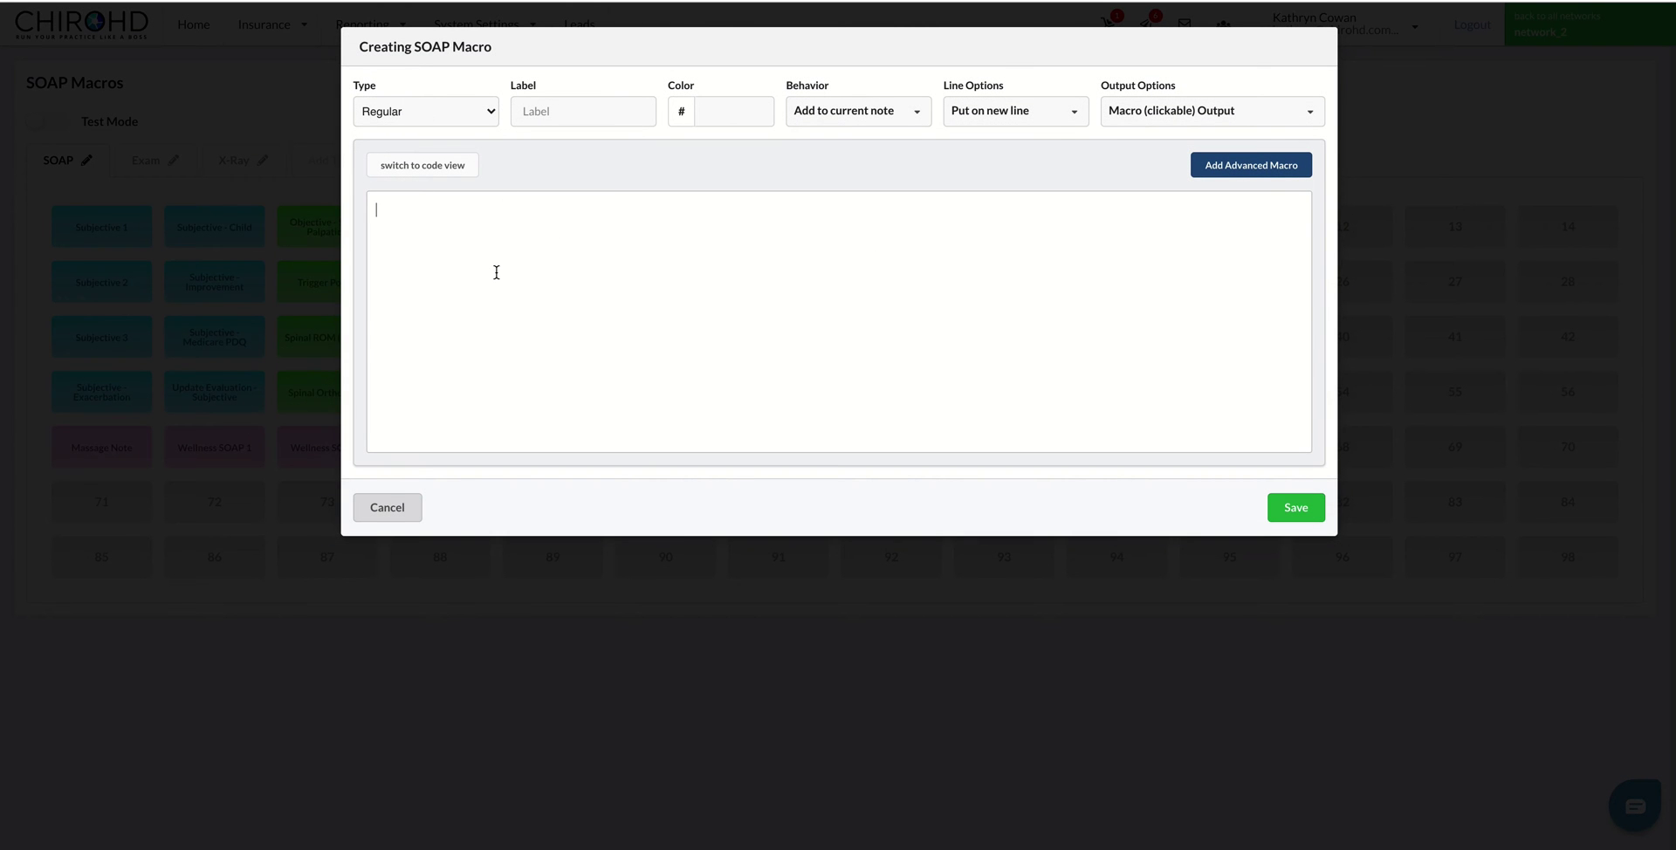
{"action": "left_click", "coordinate": [1297, 165]}
{"action": "left_click", "coordinate": [483, 106]}
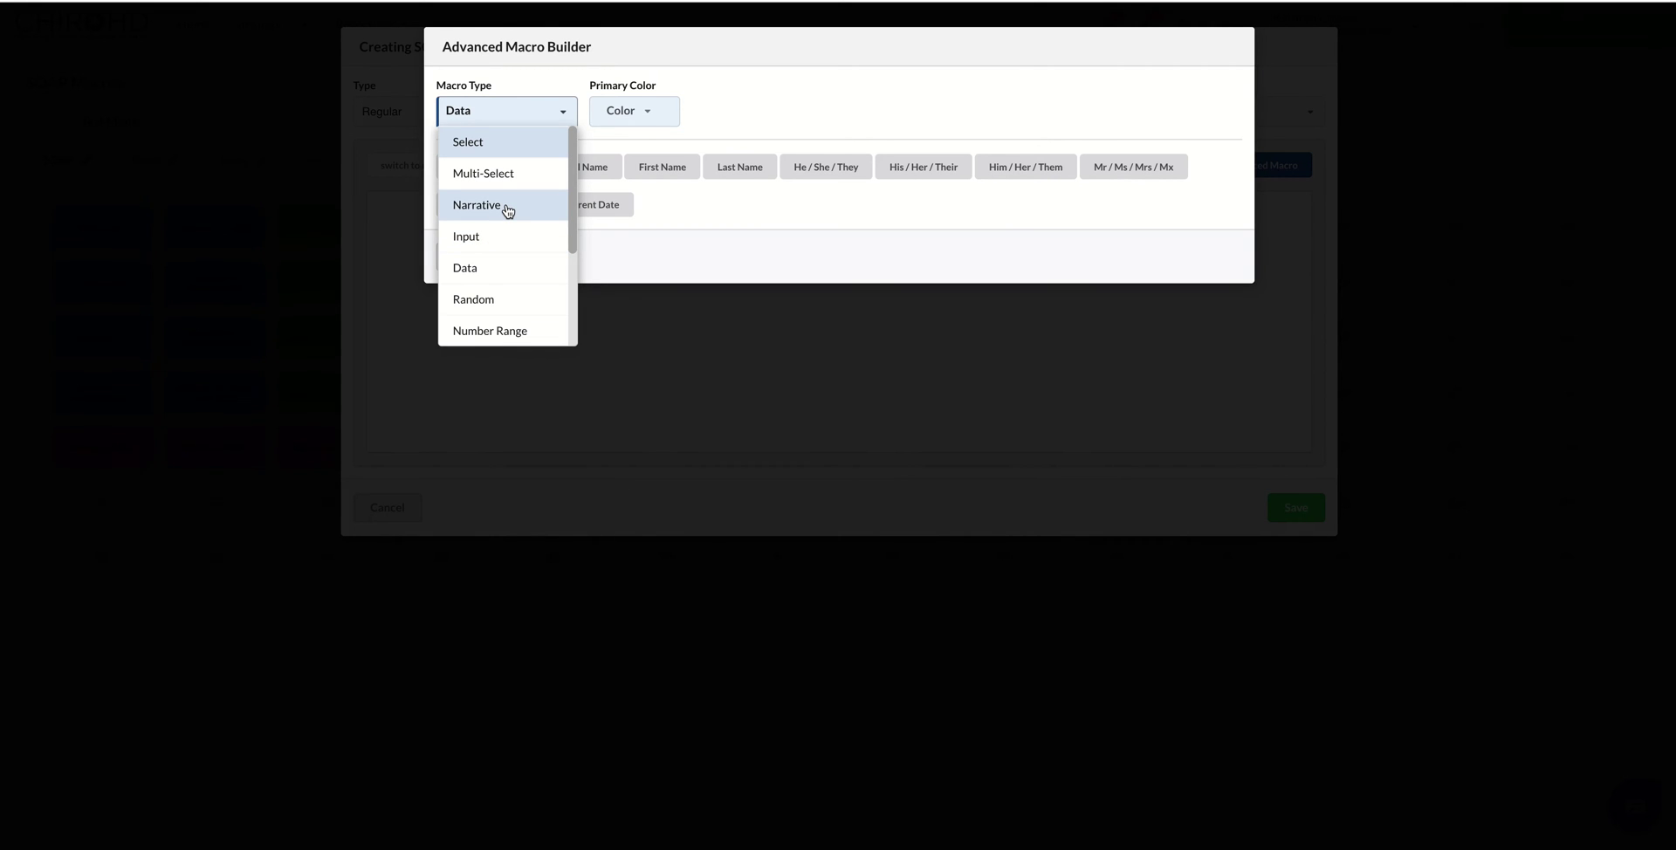
{"action": "left_click", "coordinate": [519, 269]}
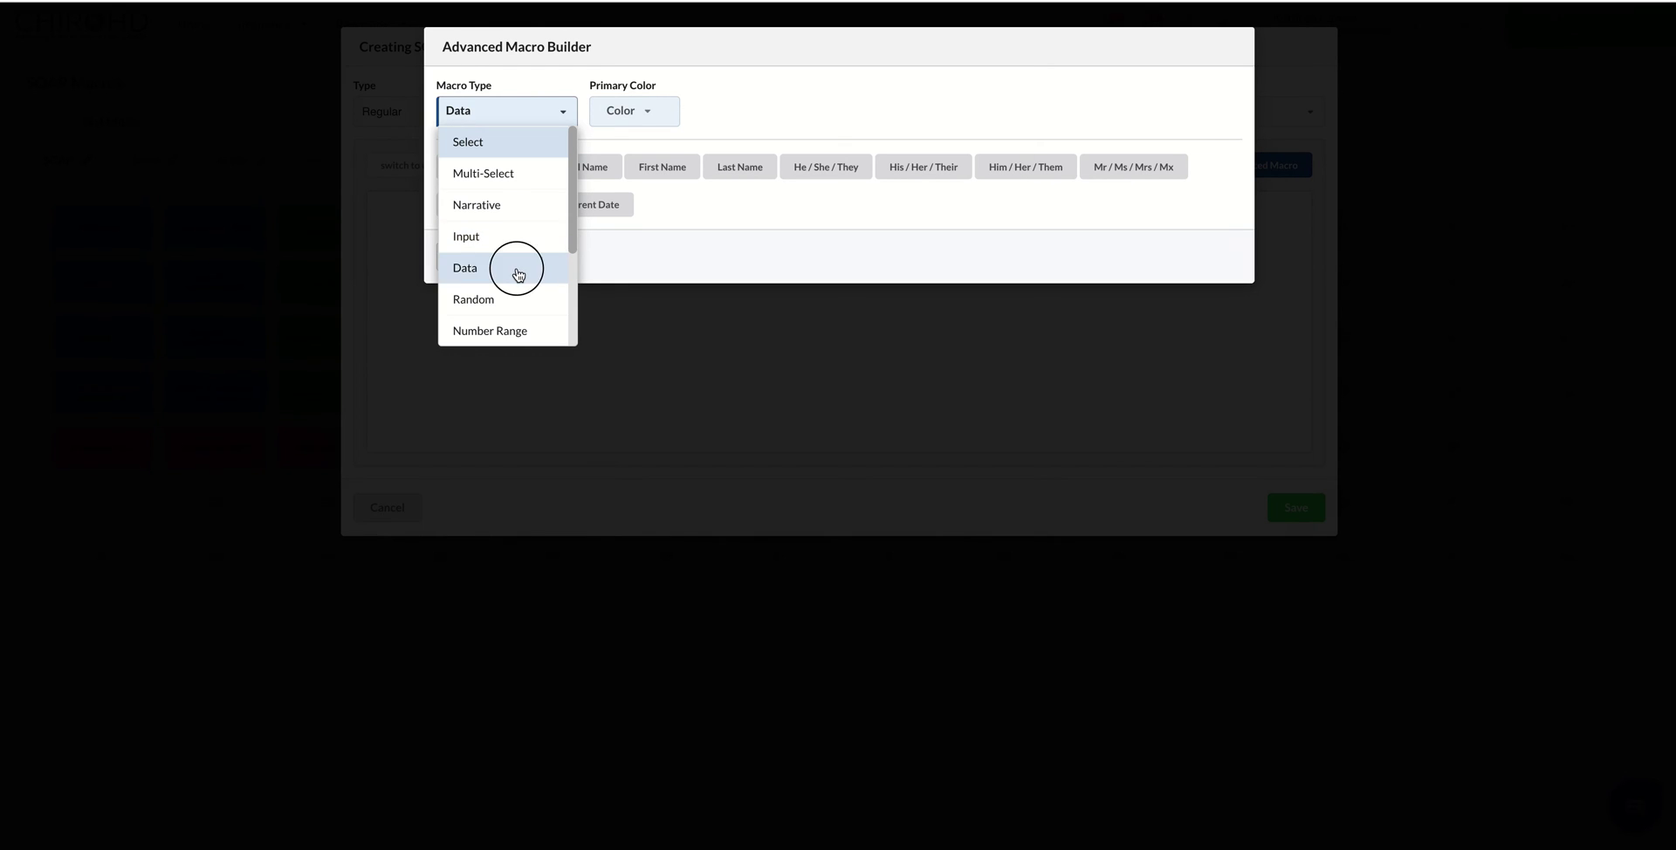
{"action": "left_click", "coordinate": [512, 115]}
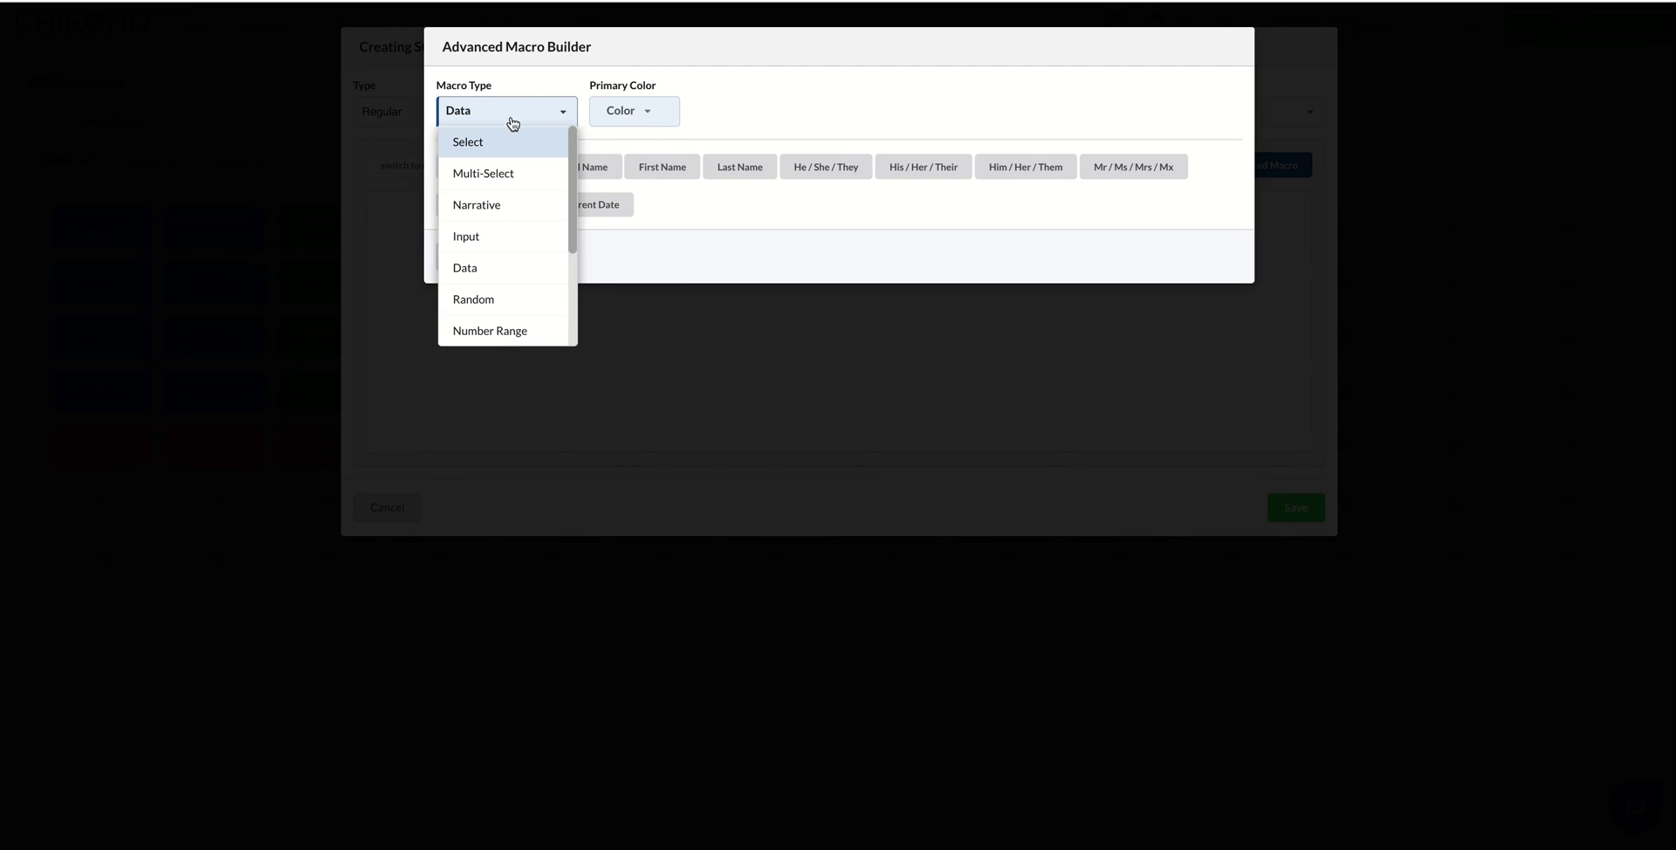
{"action": "left_click", "coordinate": [516, 301]}
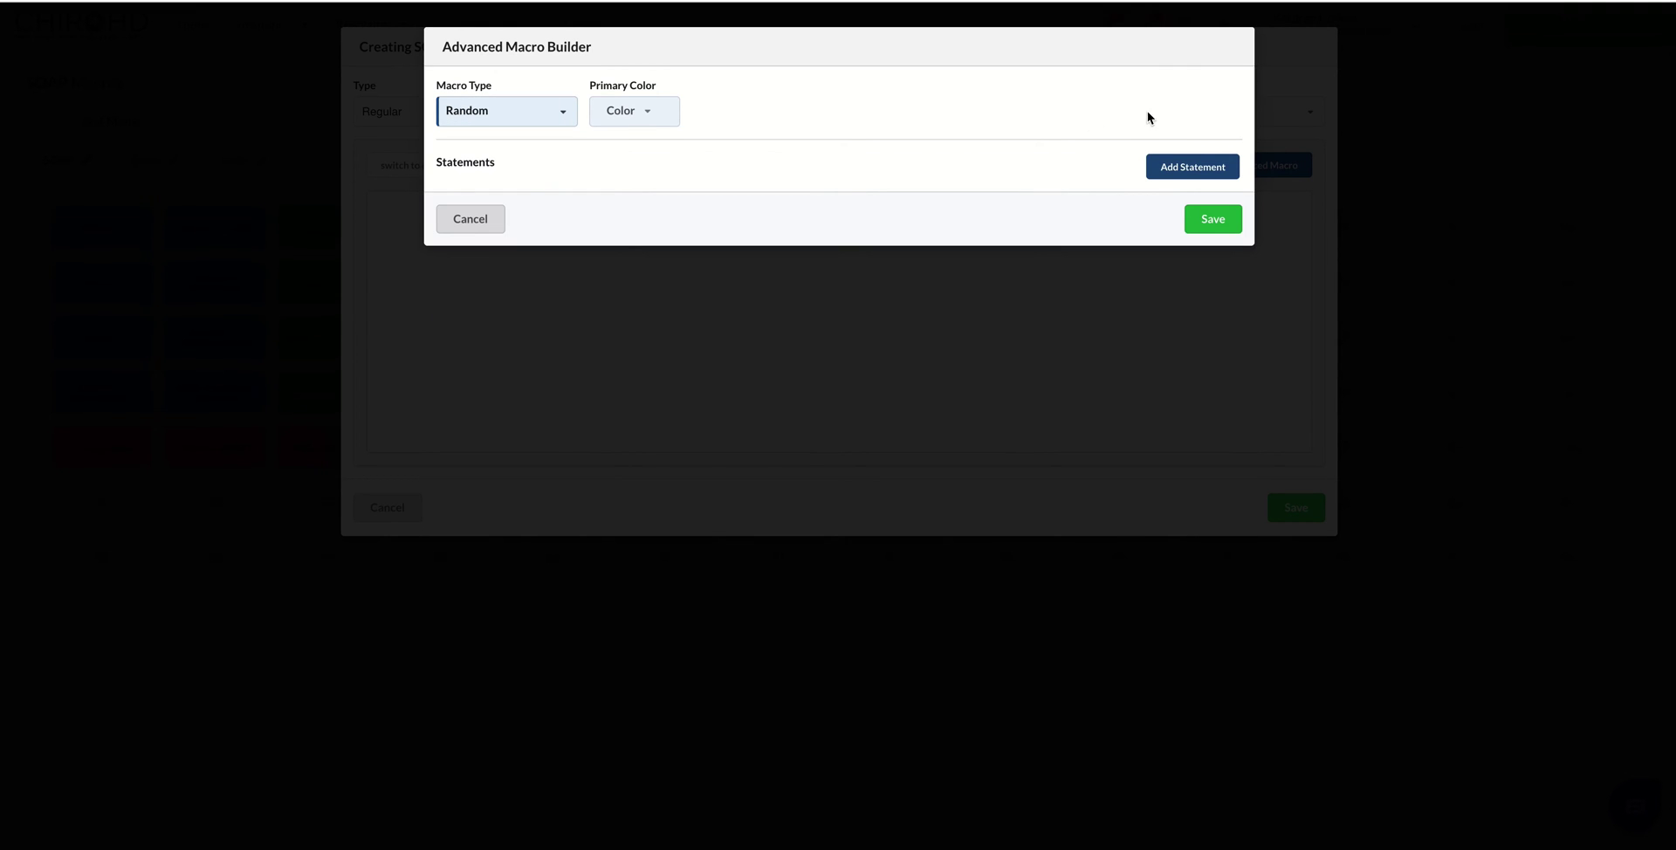
{"action": "left_click", "coordinate": [1173, 168]}
{"action": "left_click", "coordinate": [1173, 167]}
{"action": "left_click", "coordinate": [1174, 168]}
{"action": "left_click", "coordinate": [1173, 168]}
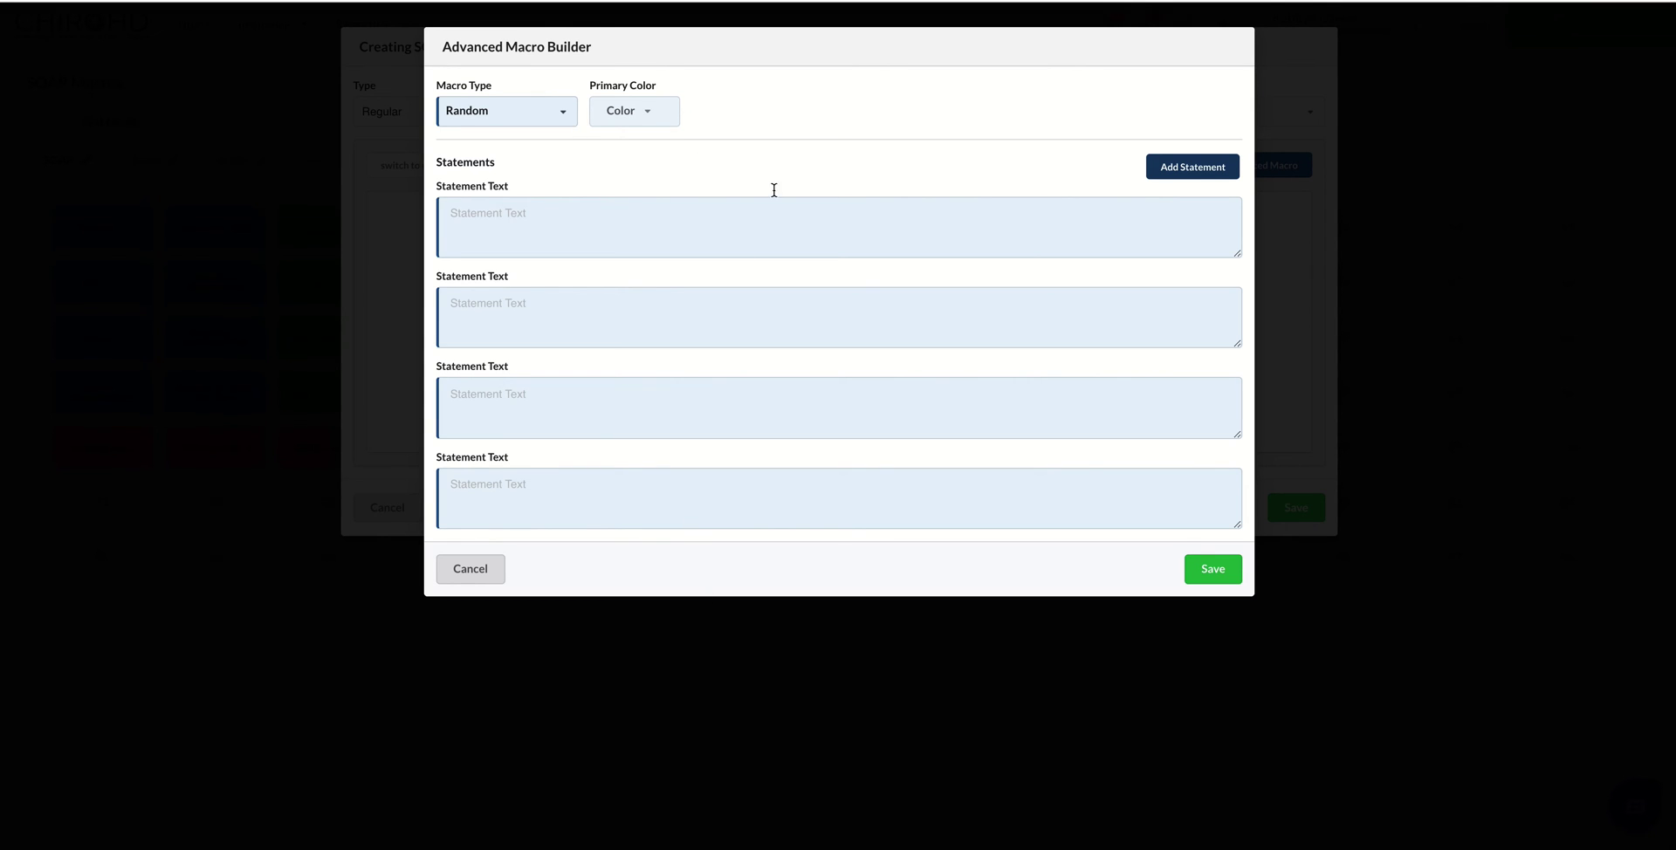
Fill the first two random statements with "statement 1" and "statement 2"
{"action": "left_click", "coordinate": [711, 240]}
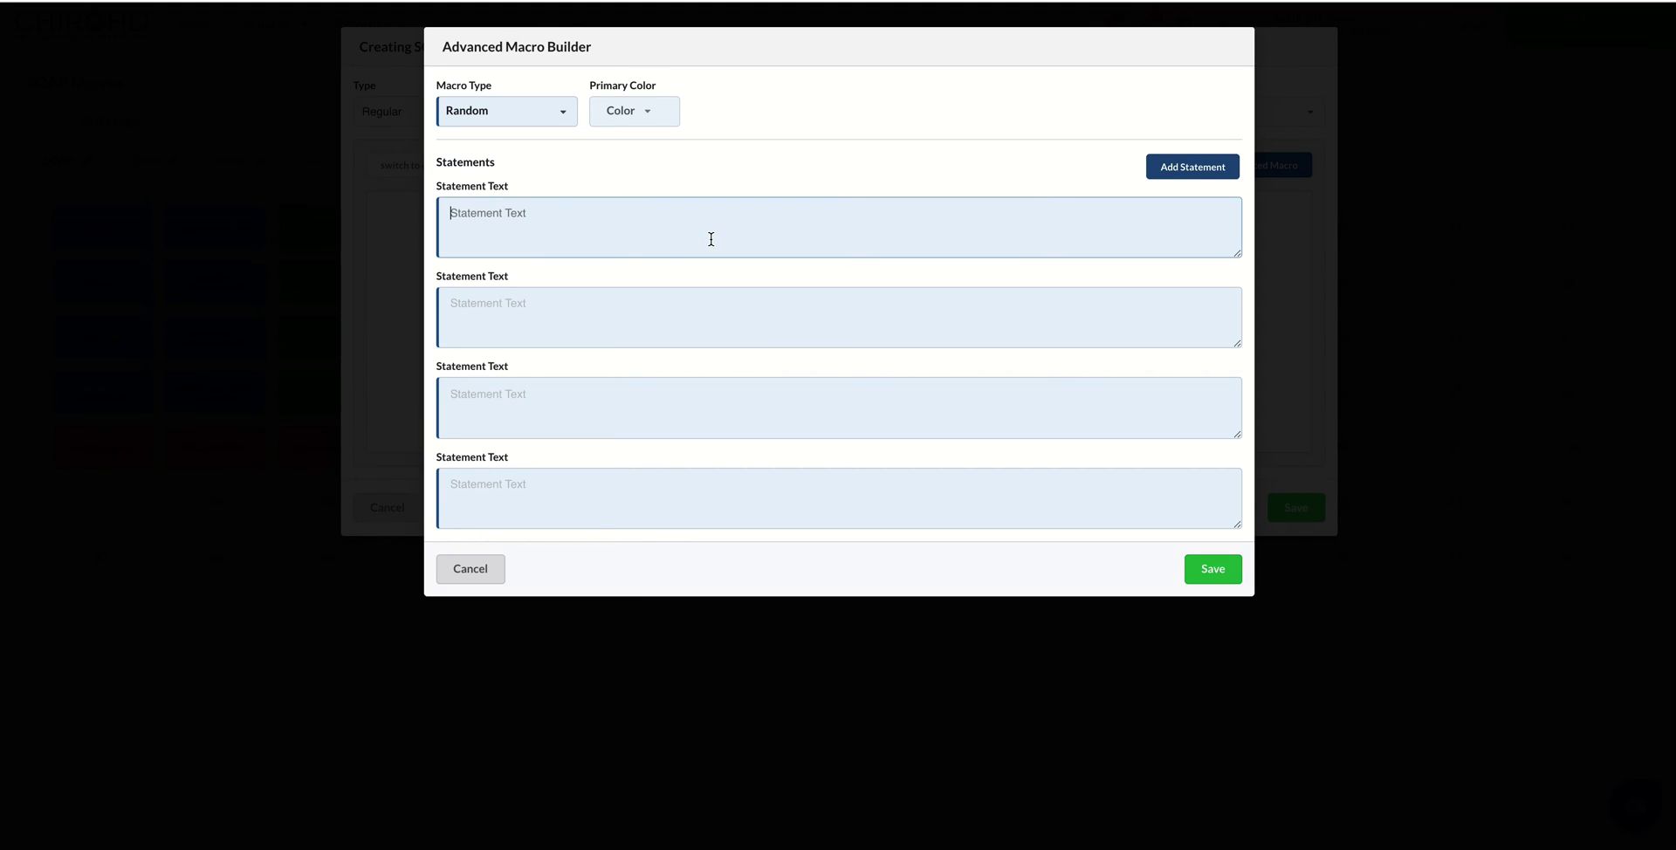
{"action": "type", "text": "staement 1"}
{"action": "left_click", "coordinate": [463, 213]}
{"action": "type", "text": "t"}
{"action": "double_click", "coordinate": [484, 213]}
{"action": "key", "text": "ctrl+c"}
{"action": "left_click", "coordinate": [516, 318]}
{"action": "key", "text": "ctrl+v"}
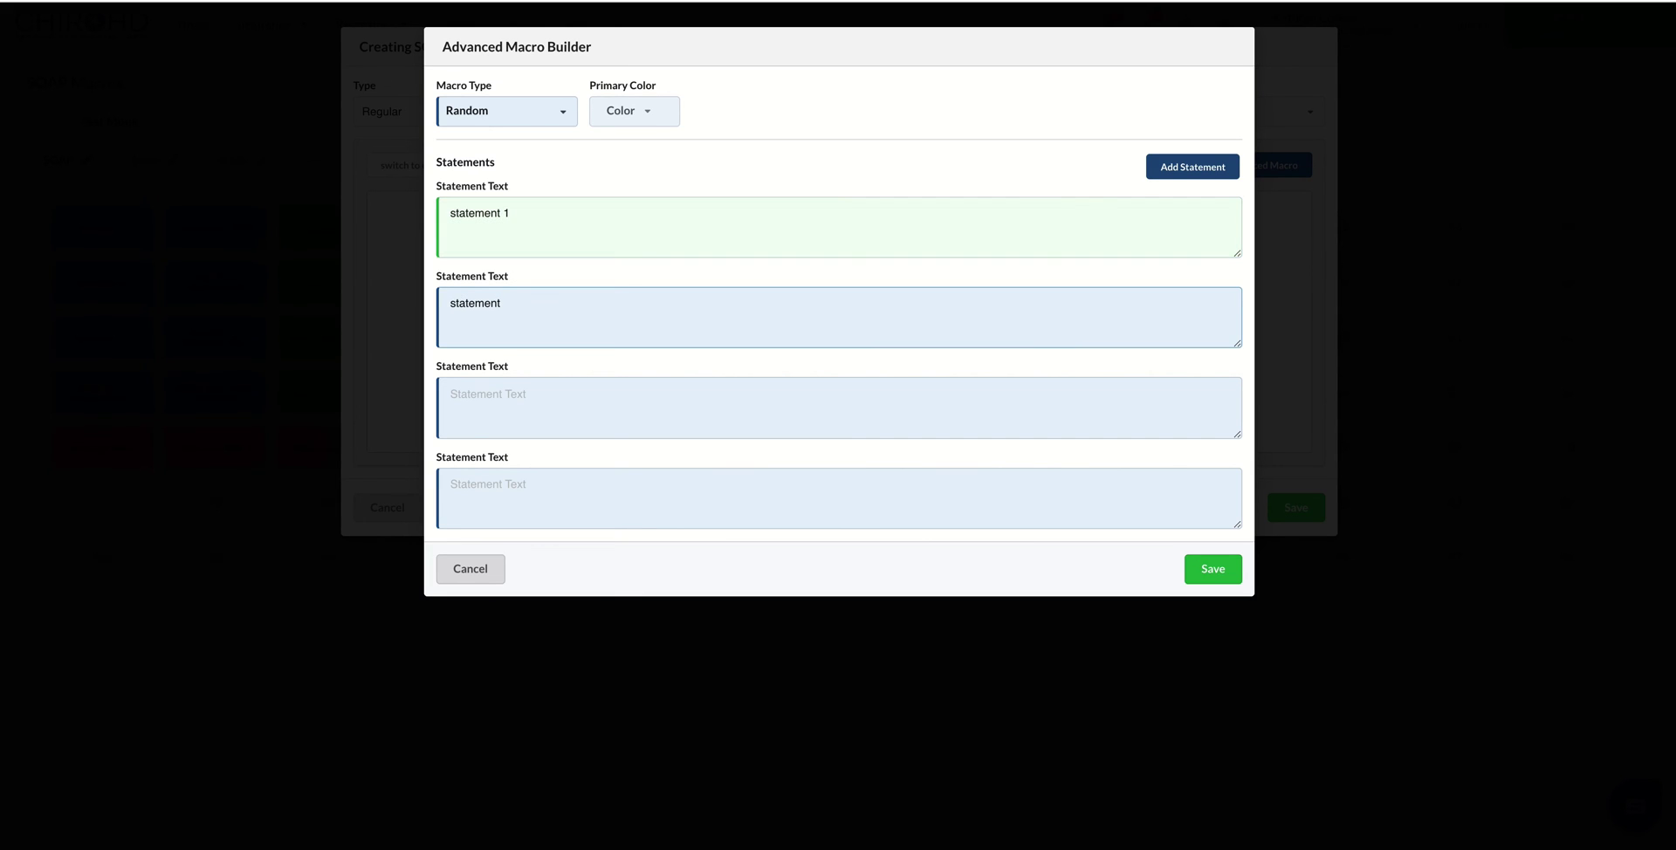
Fill the last two random statements with "statement 3" and "statement 4", and save the Random block and the macro
{"action": "left_click", "coordinate": [501, 397]}
{"action": "key", "text": "ctrl+v"}
{"action": "type", "text": "3"}
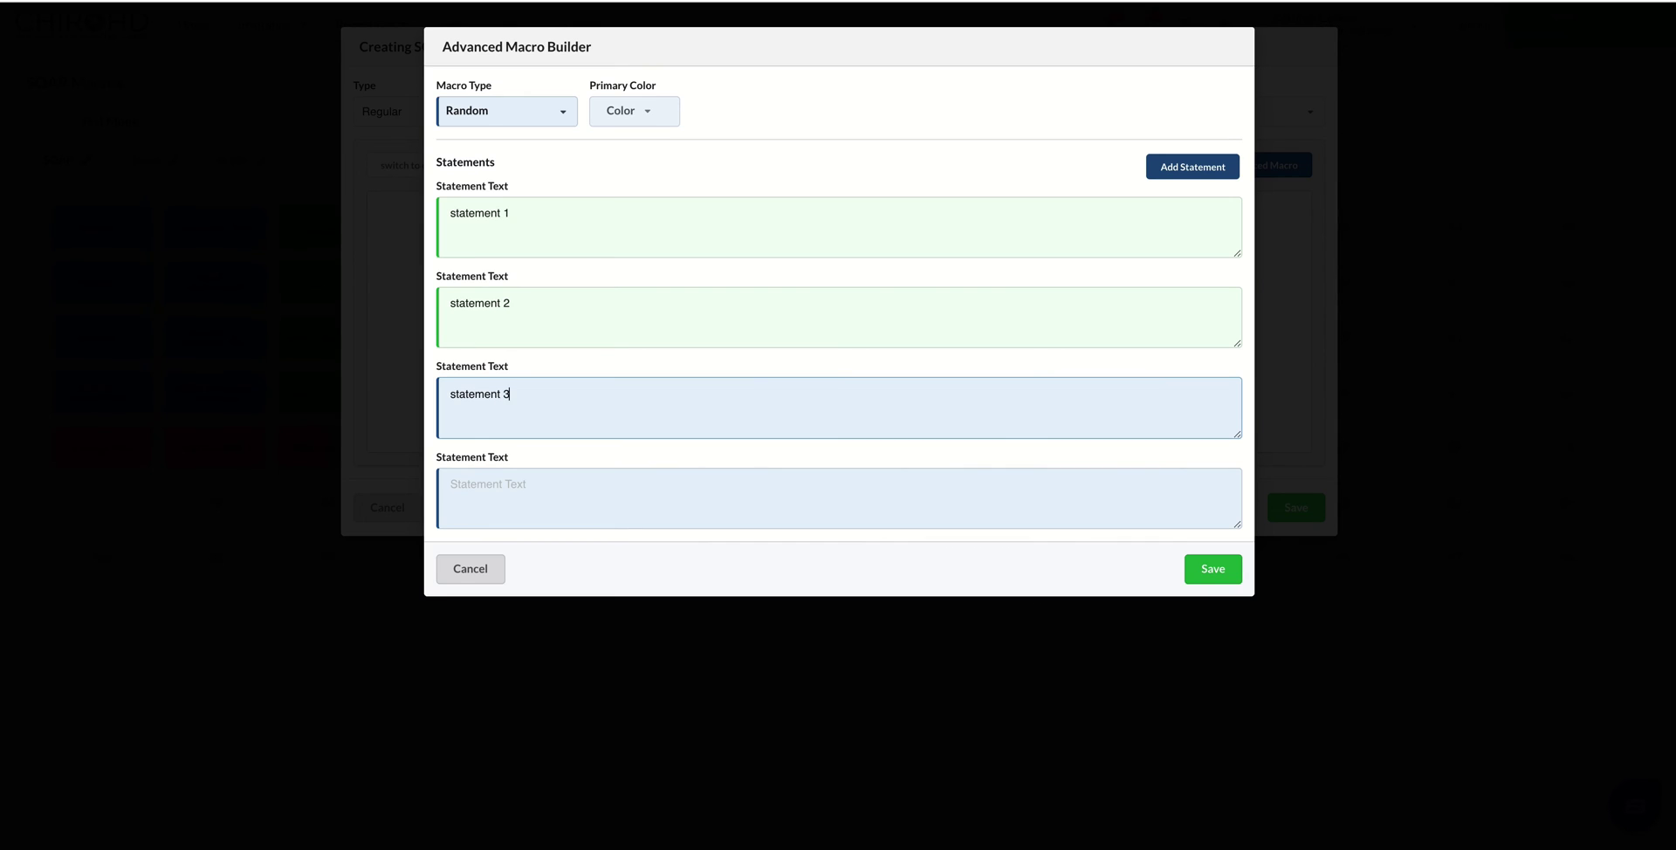
{"action": "left_click", "coordinate": [495, 487]}
{"action": "key", "text": "ctrl+v"}
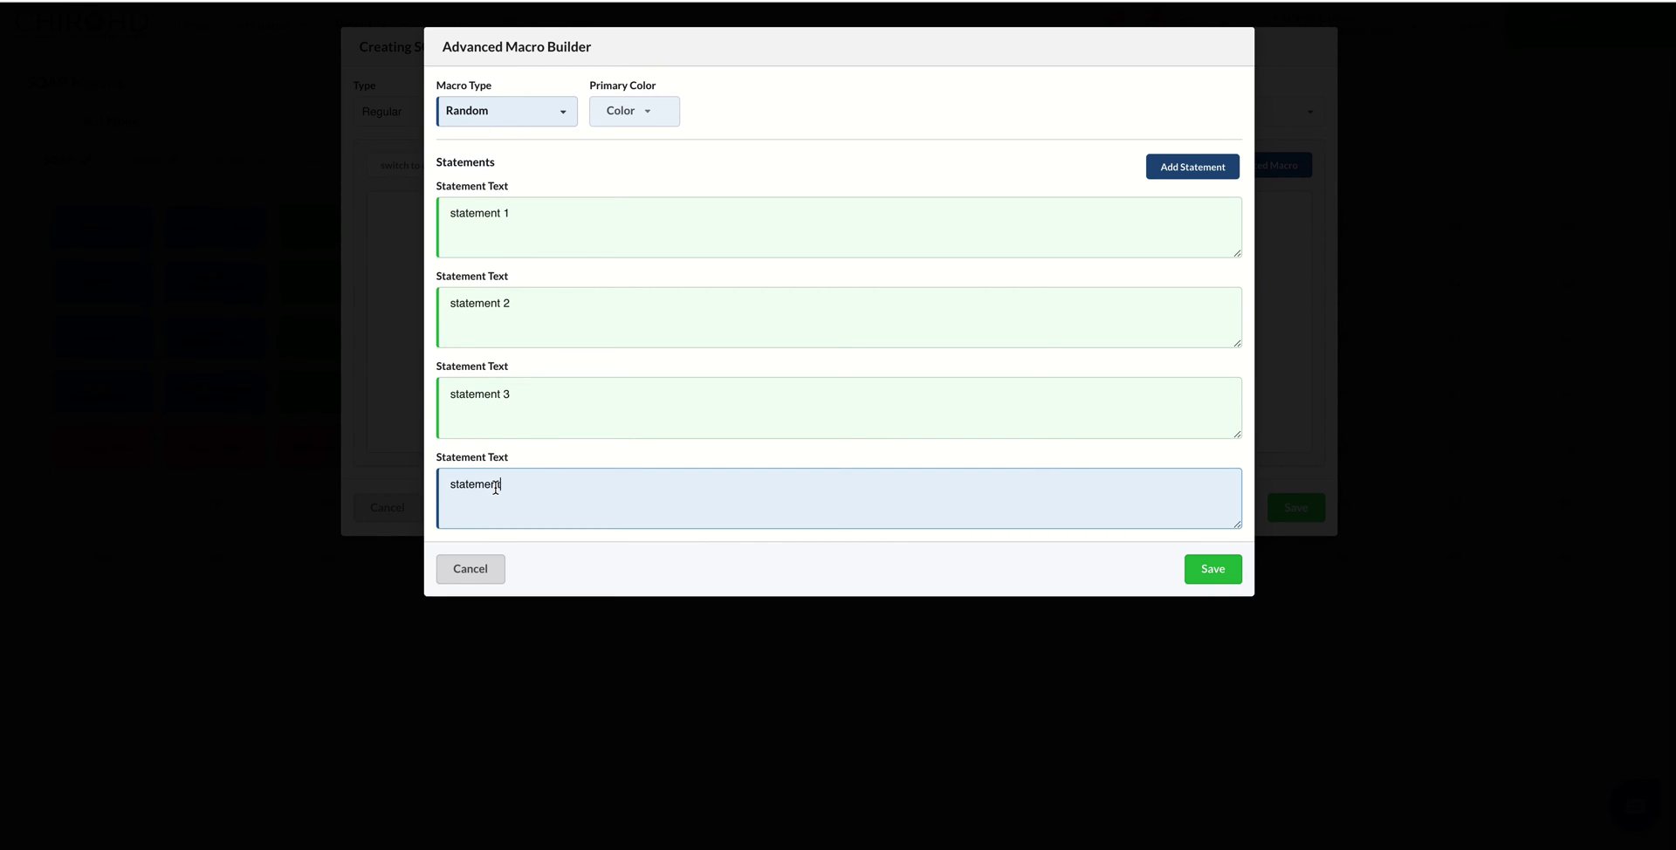
{"action": "type", "text": "4"}
{"action": "left_click", "coordinate": [1210, 572]}
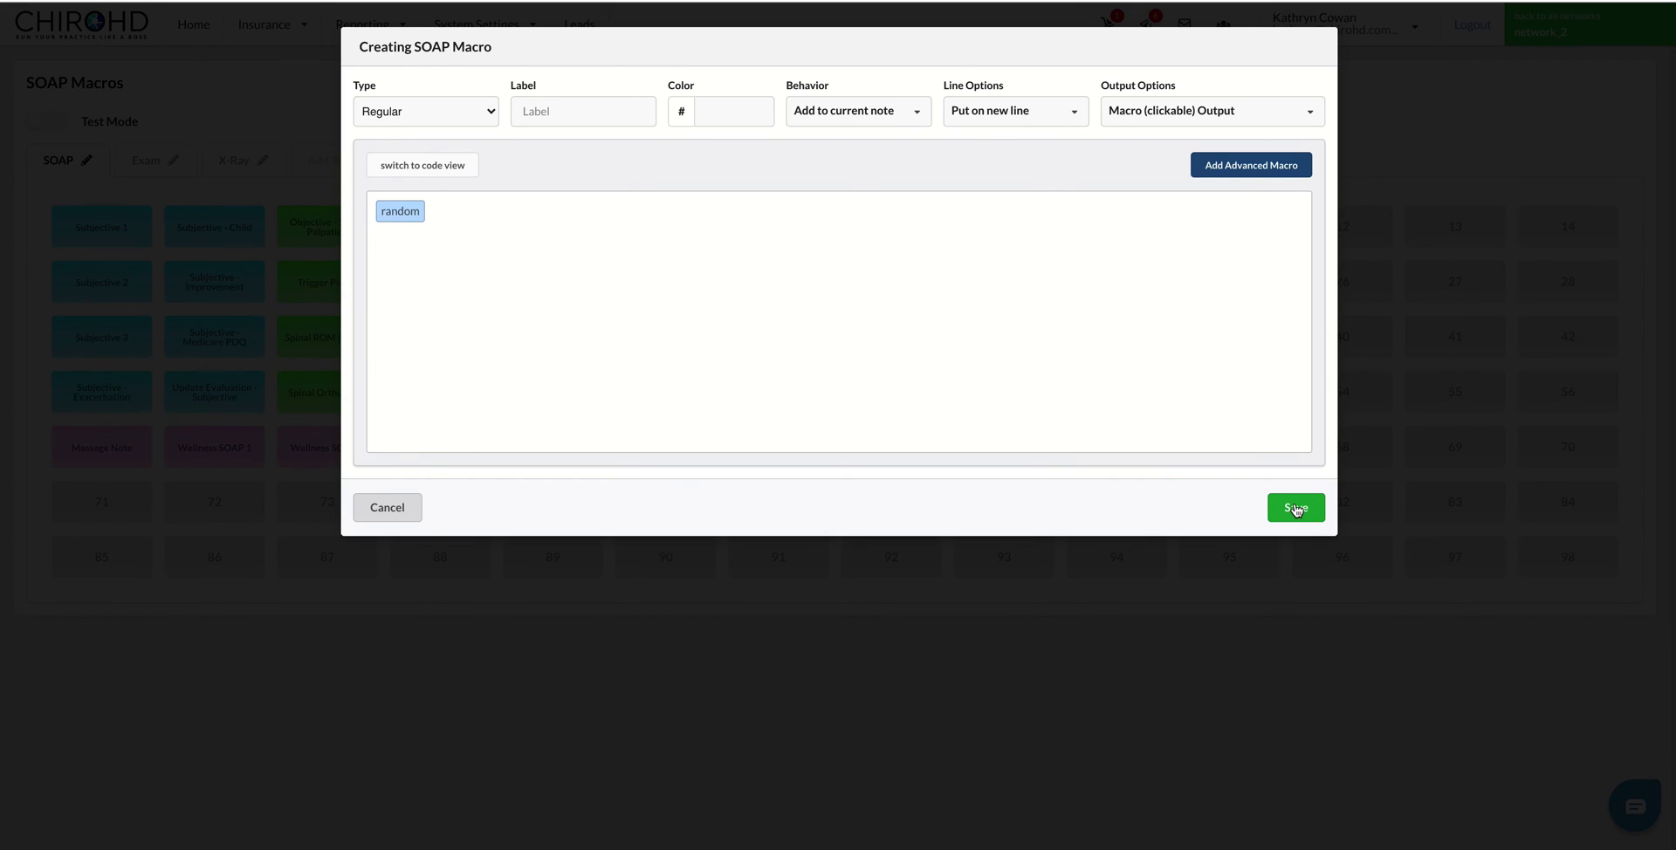
{"action": "left_click", "coordinate": [1296, 508]}
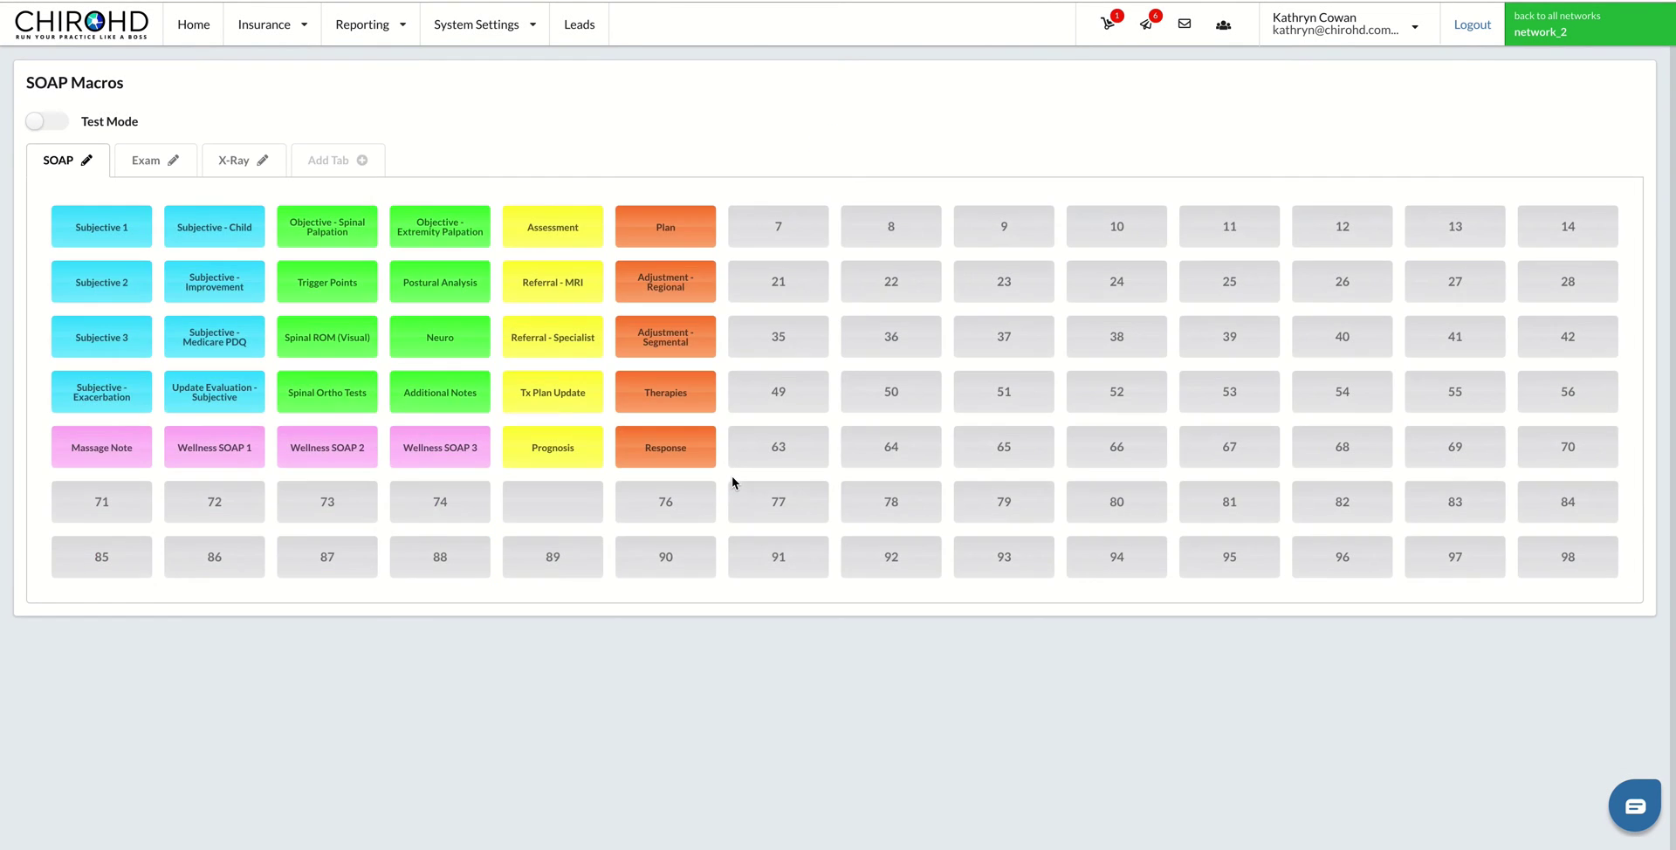
Check the macro in slot 75, run it repeatedly in Test Mode to compare its random output, and leave Test Mode
{"action": "left_click", "coordinate": [553, 499]}
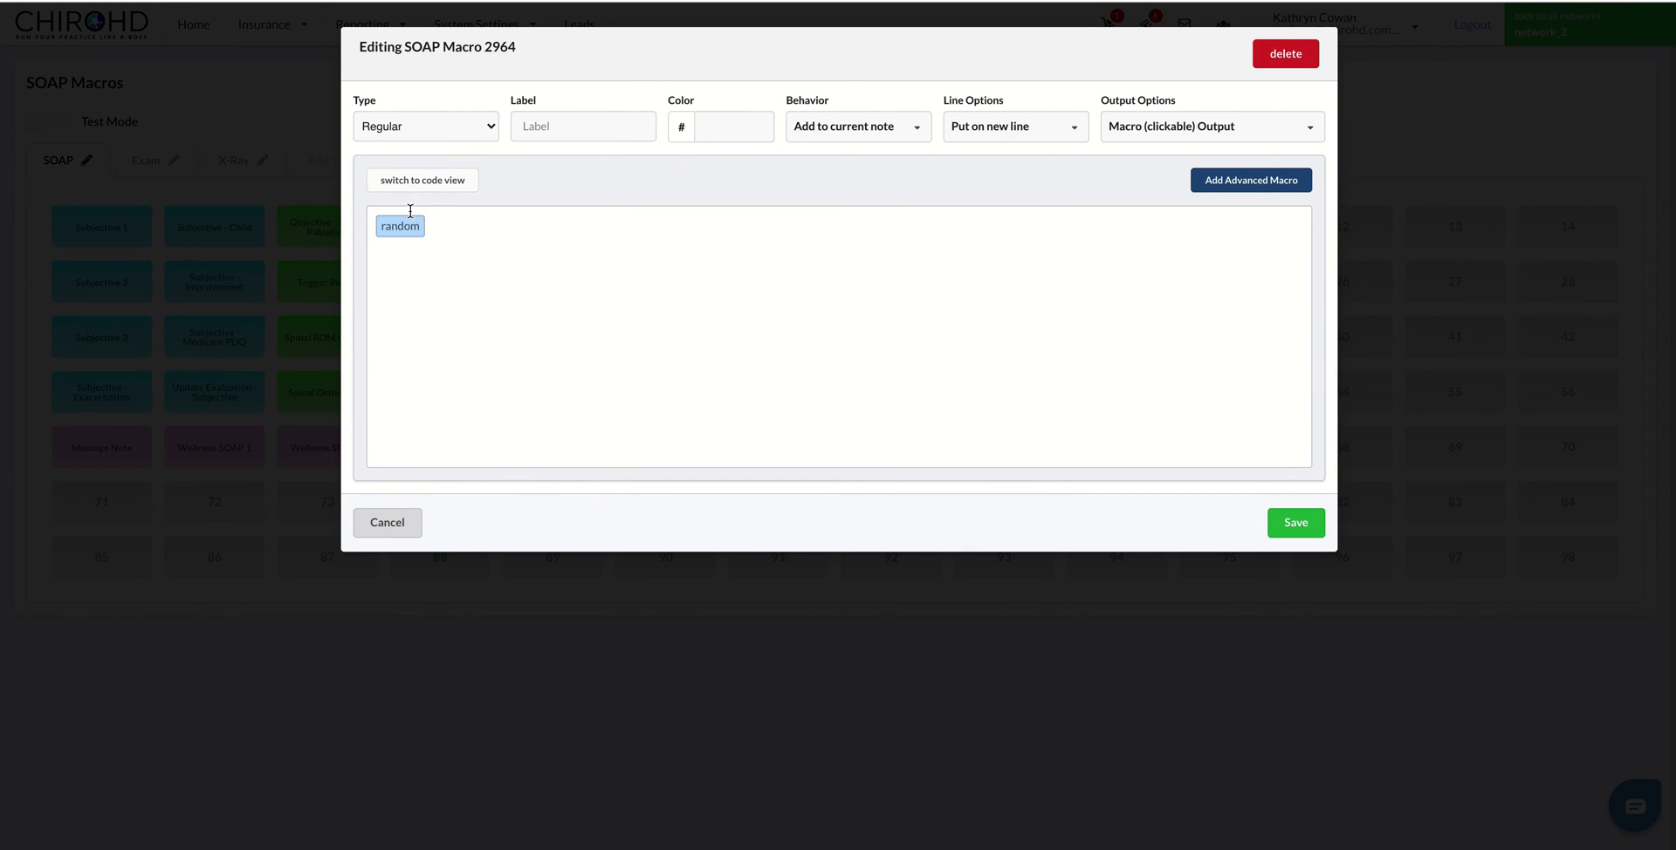
{"action": "left_click", "coordinate": [389, 517]}
{"action": "left_click", "coordinate": [48, 124]}
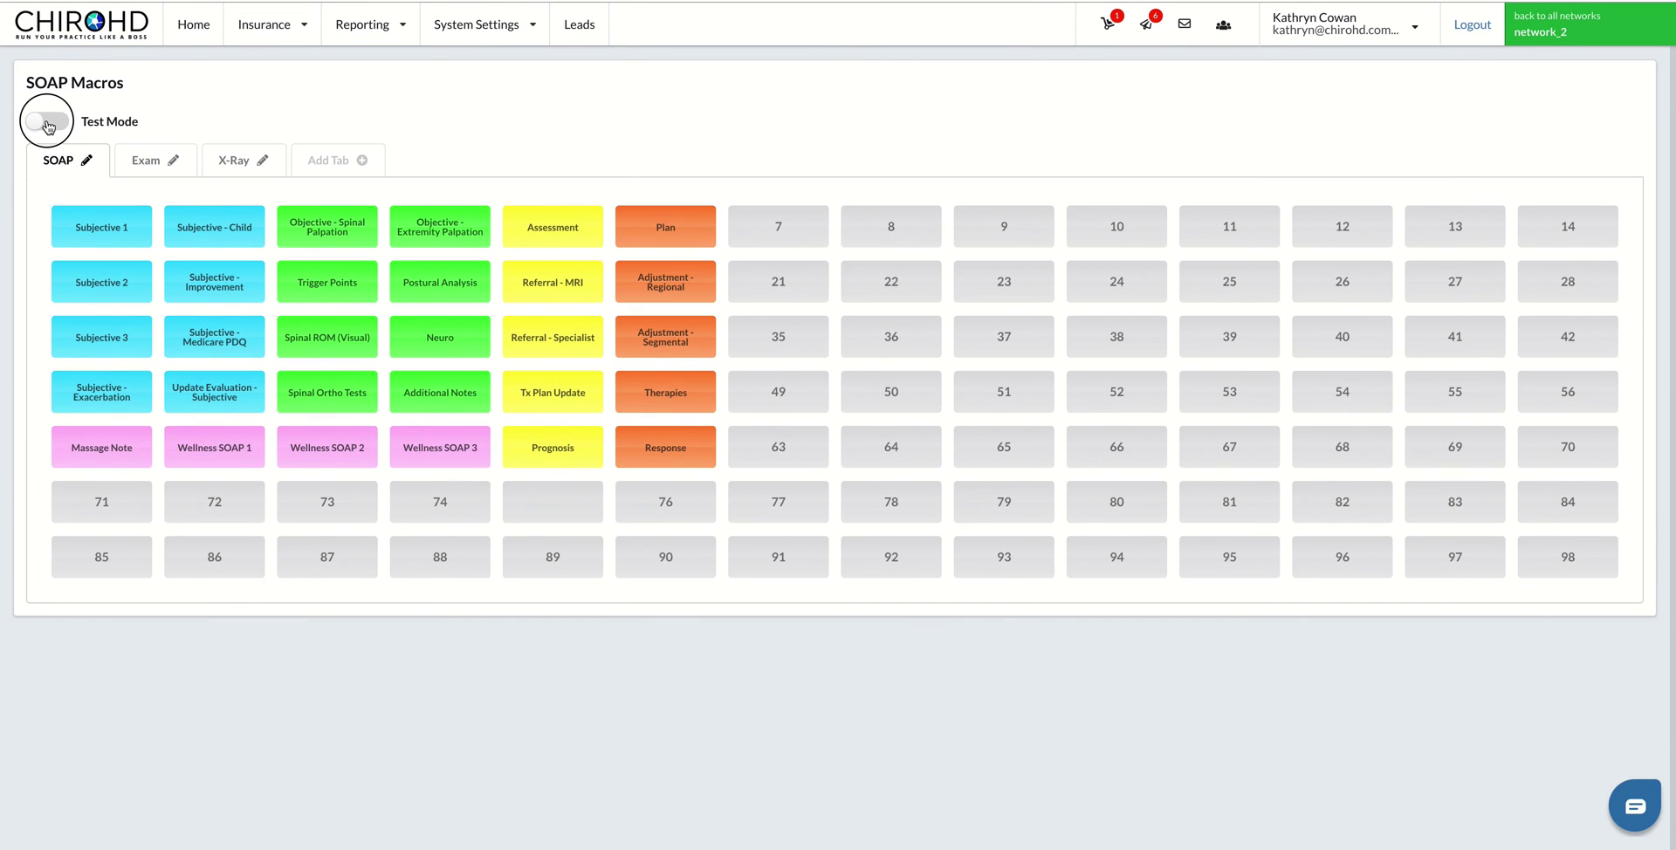
{"action": "left_click", "coordinate": [538, 515]}
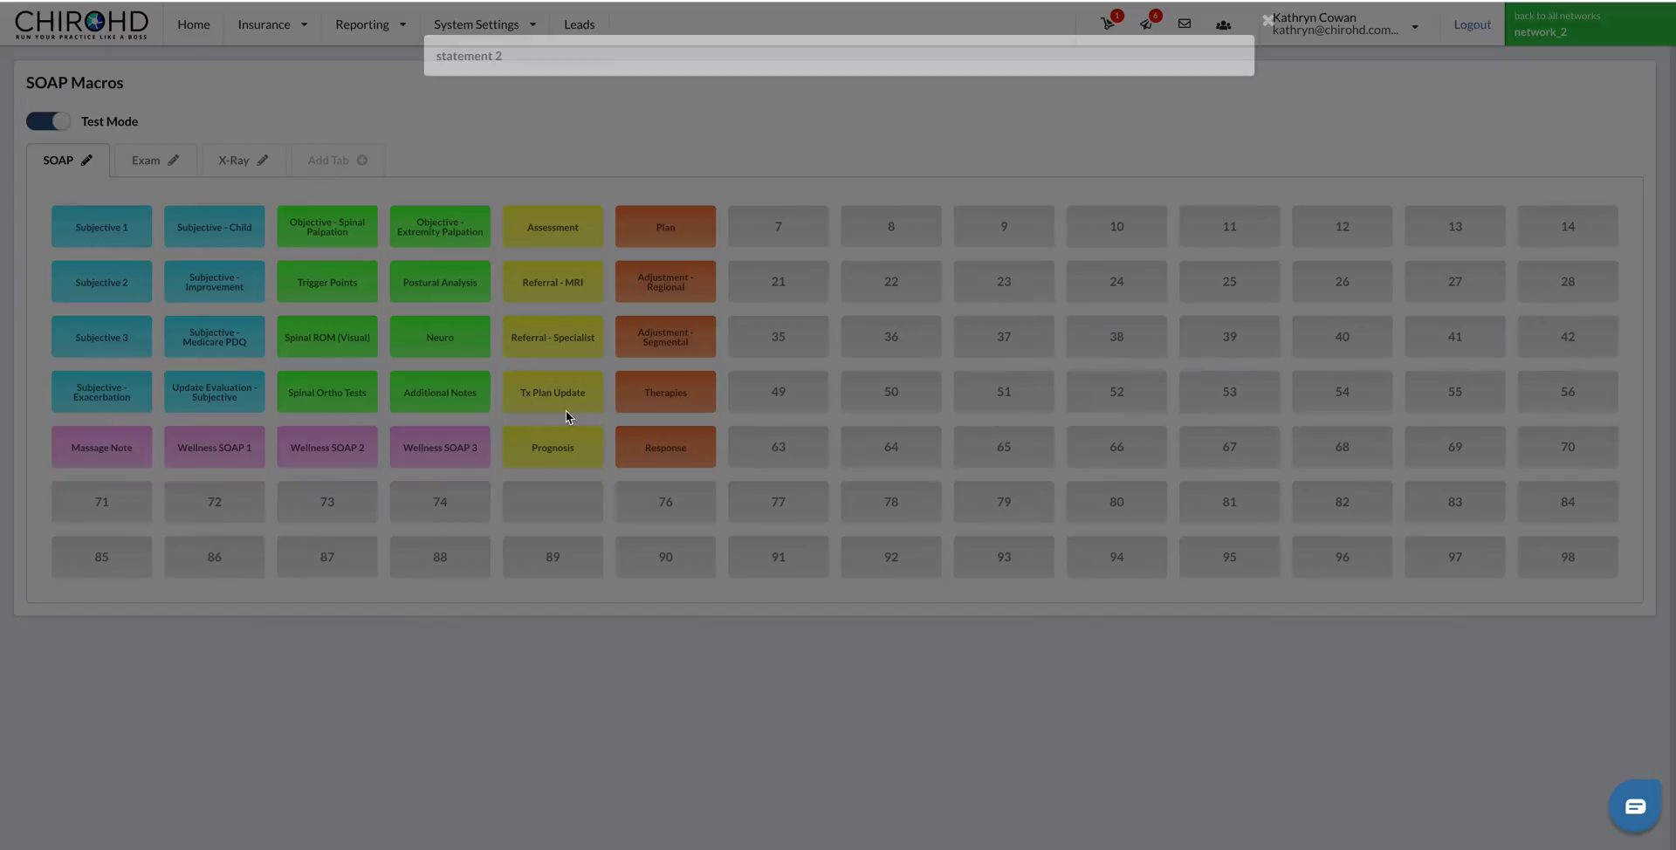
{"action": "left_click", "coordinate": [560, 501]}
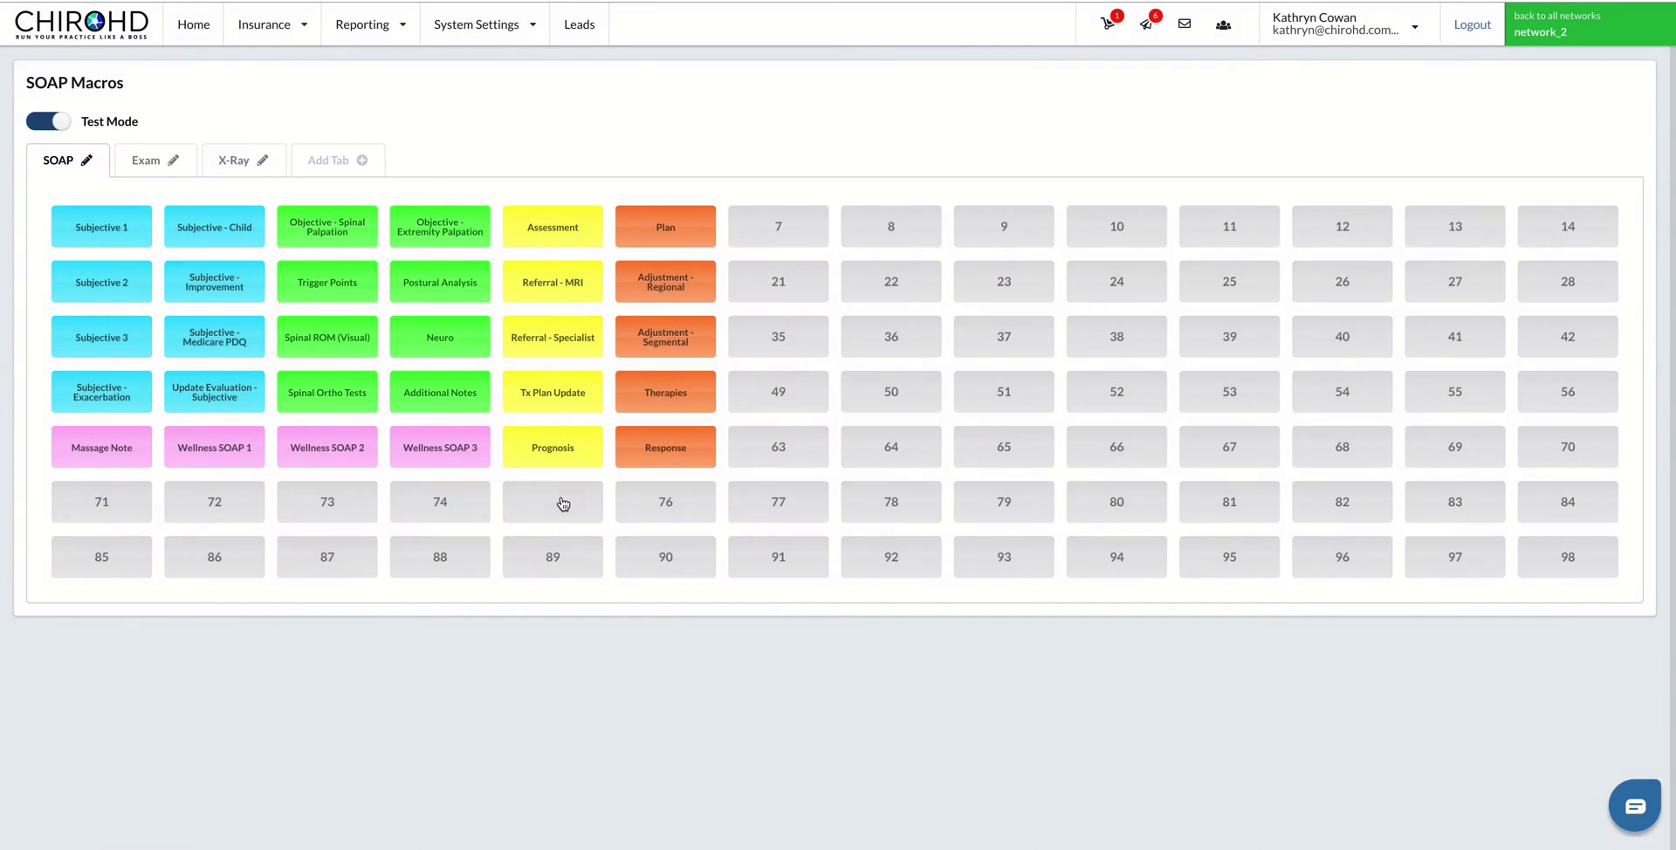
{"action": "left_click", "coordinate": [562, 501]}
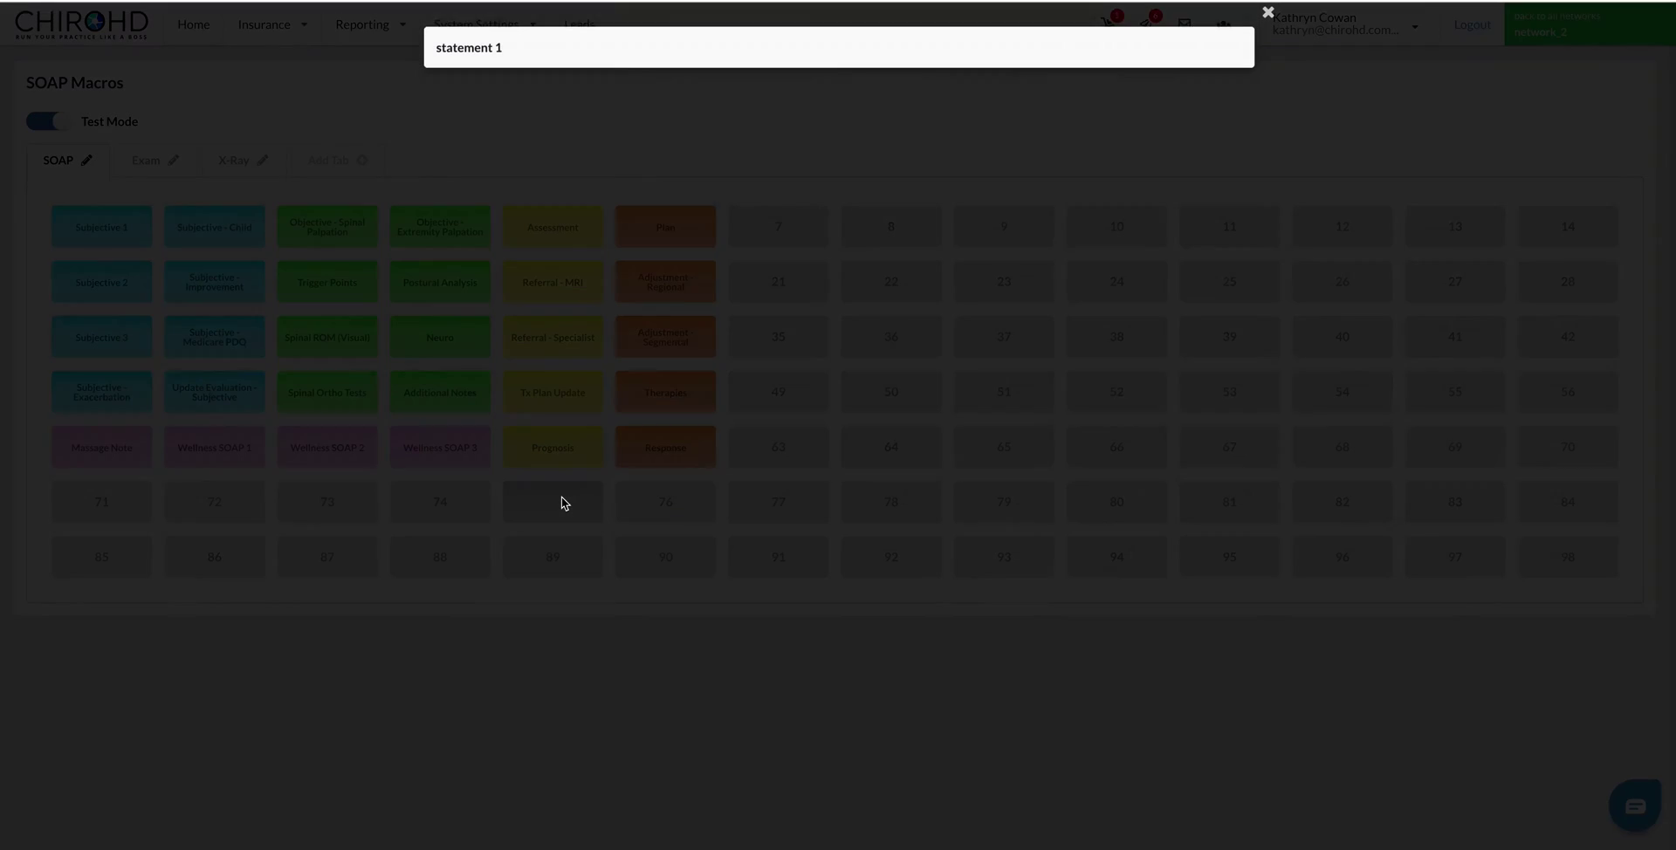
{"action": "left_click", "coordinate": [562, 501]}
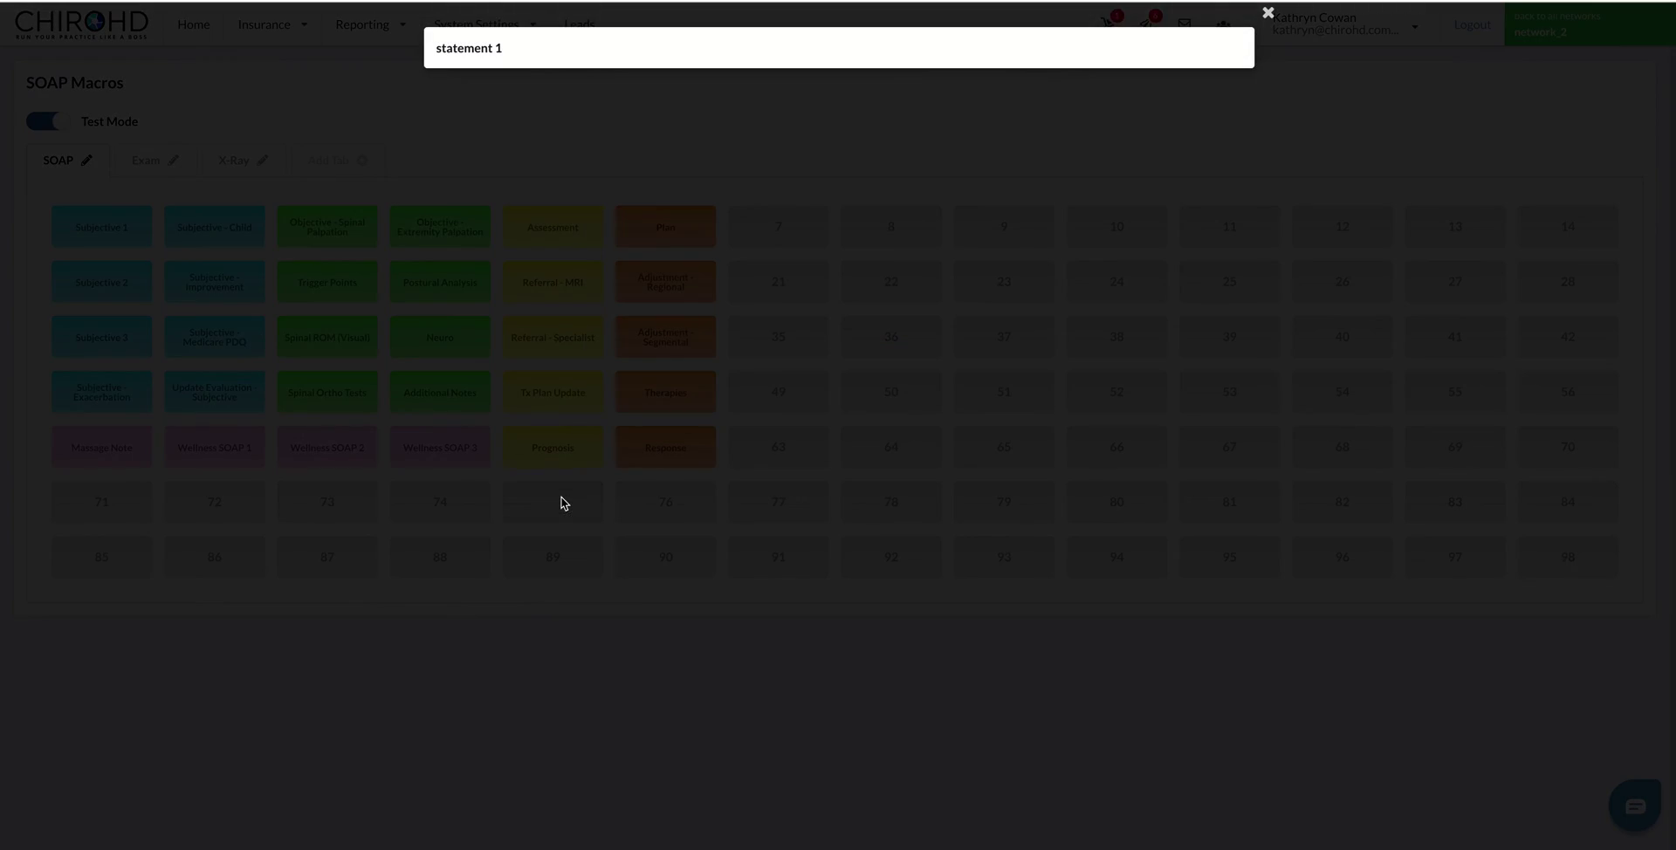
{"action": "left_click", "coordinate": [561, 502]}
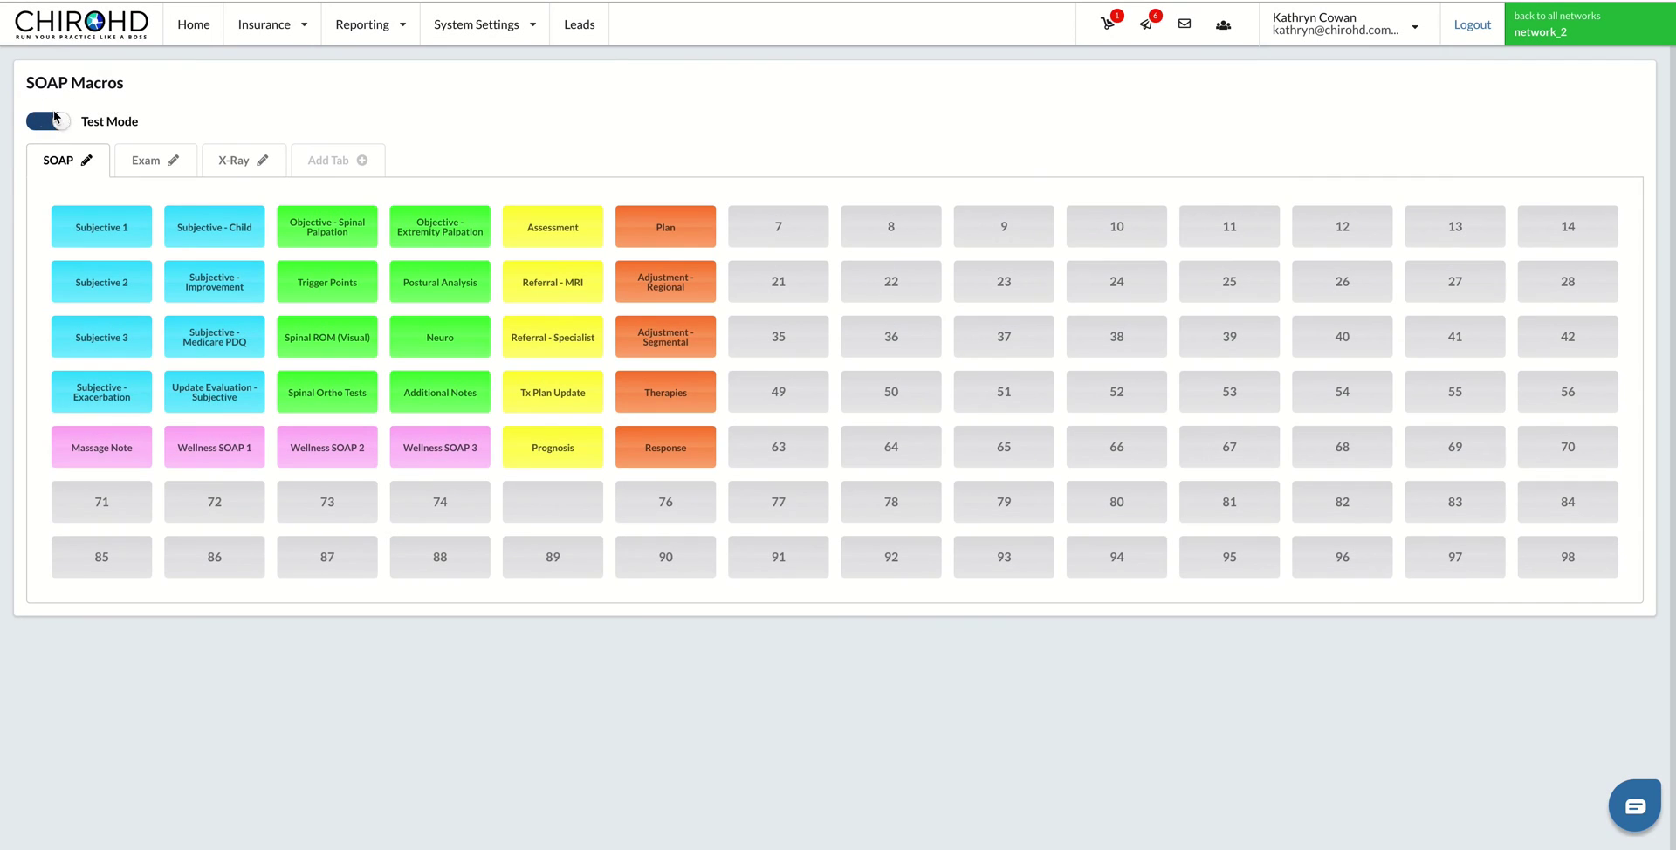
{"action": "left_click", "coordinate": [54, 117]}
Add a Number Range advanced macro from 1 to 10 to the unlabeled macro in slot 75
{"action": "left_click", "coordinate": [576, 498]}
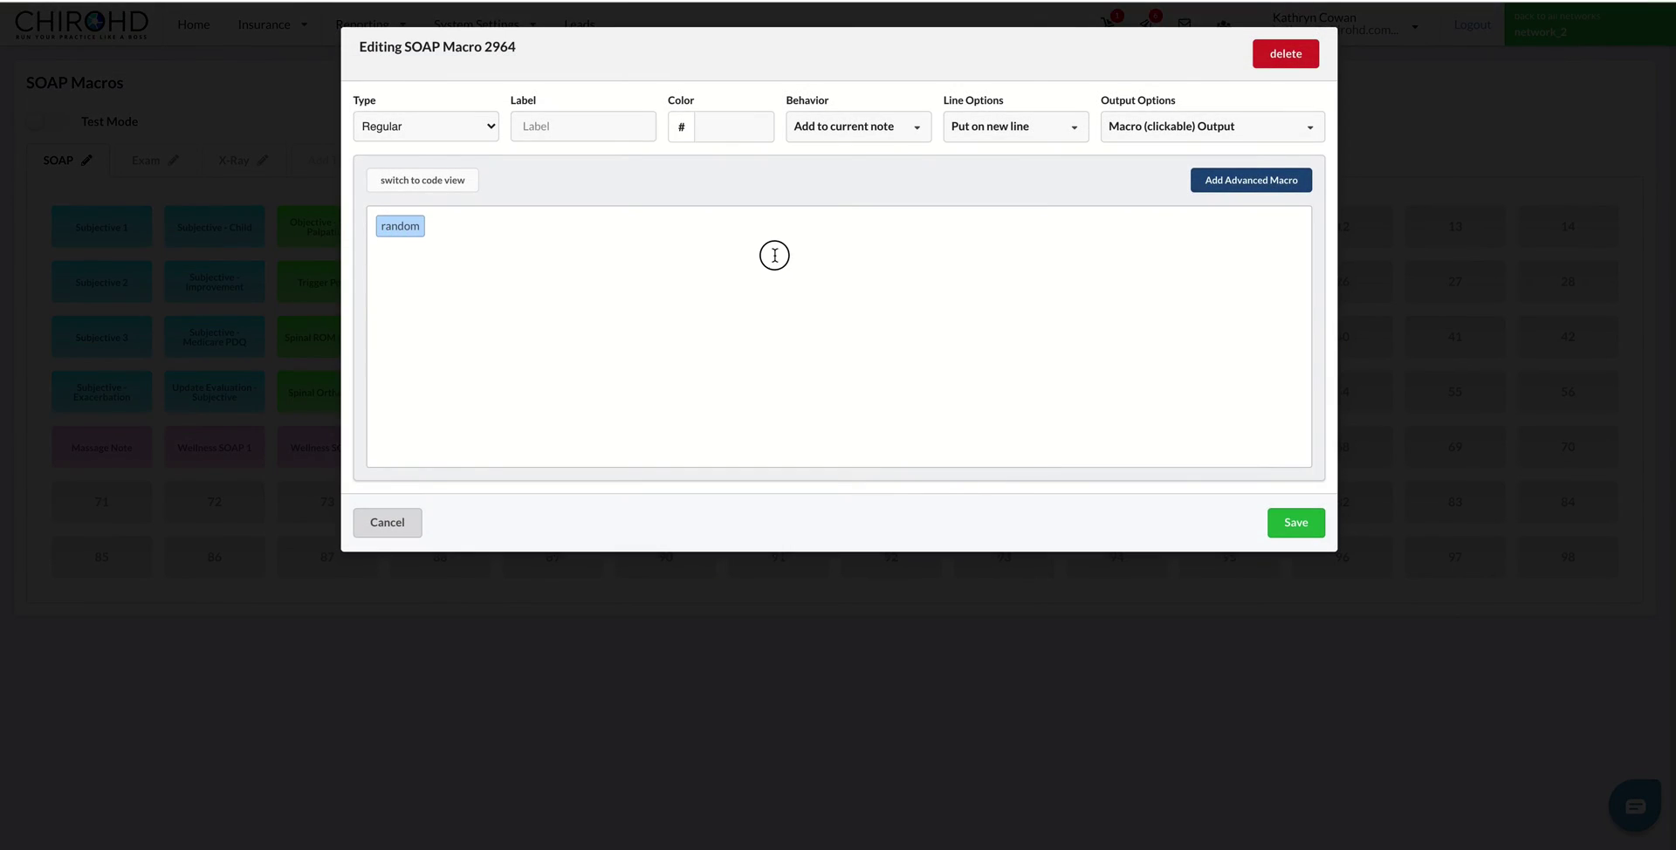
{"action": "left_click", "coordinate": [1272, 175]}
{"action": "left_click", "coordinate": [527, 104]}
{"action": "scroll", "coordinate": [524, 218], "scroll_direction": "down", "scroll_amount": 1}
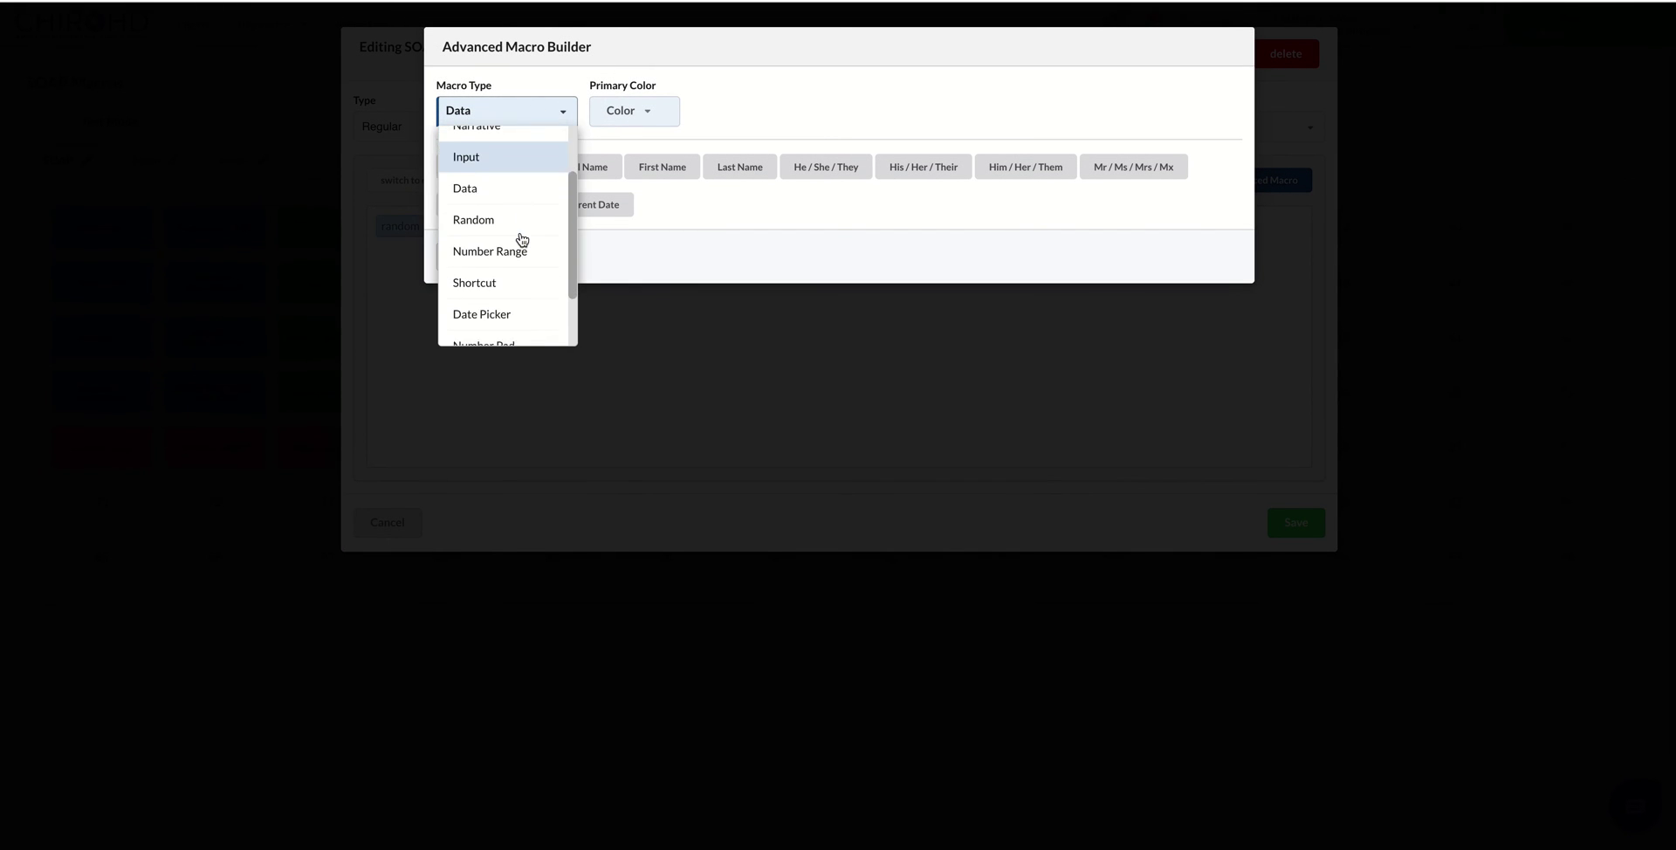
{"action": "scroll", "coordinate": [521, 239], "scroll_direction": "down", "scroll_amount": 1}
{"action": "left_click", "coordinate": [504, 212]}
{"action": "left_click", "coordinate": [511, 194]}
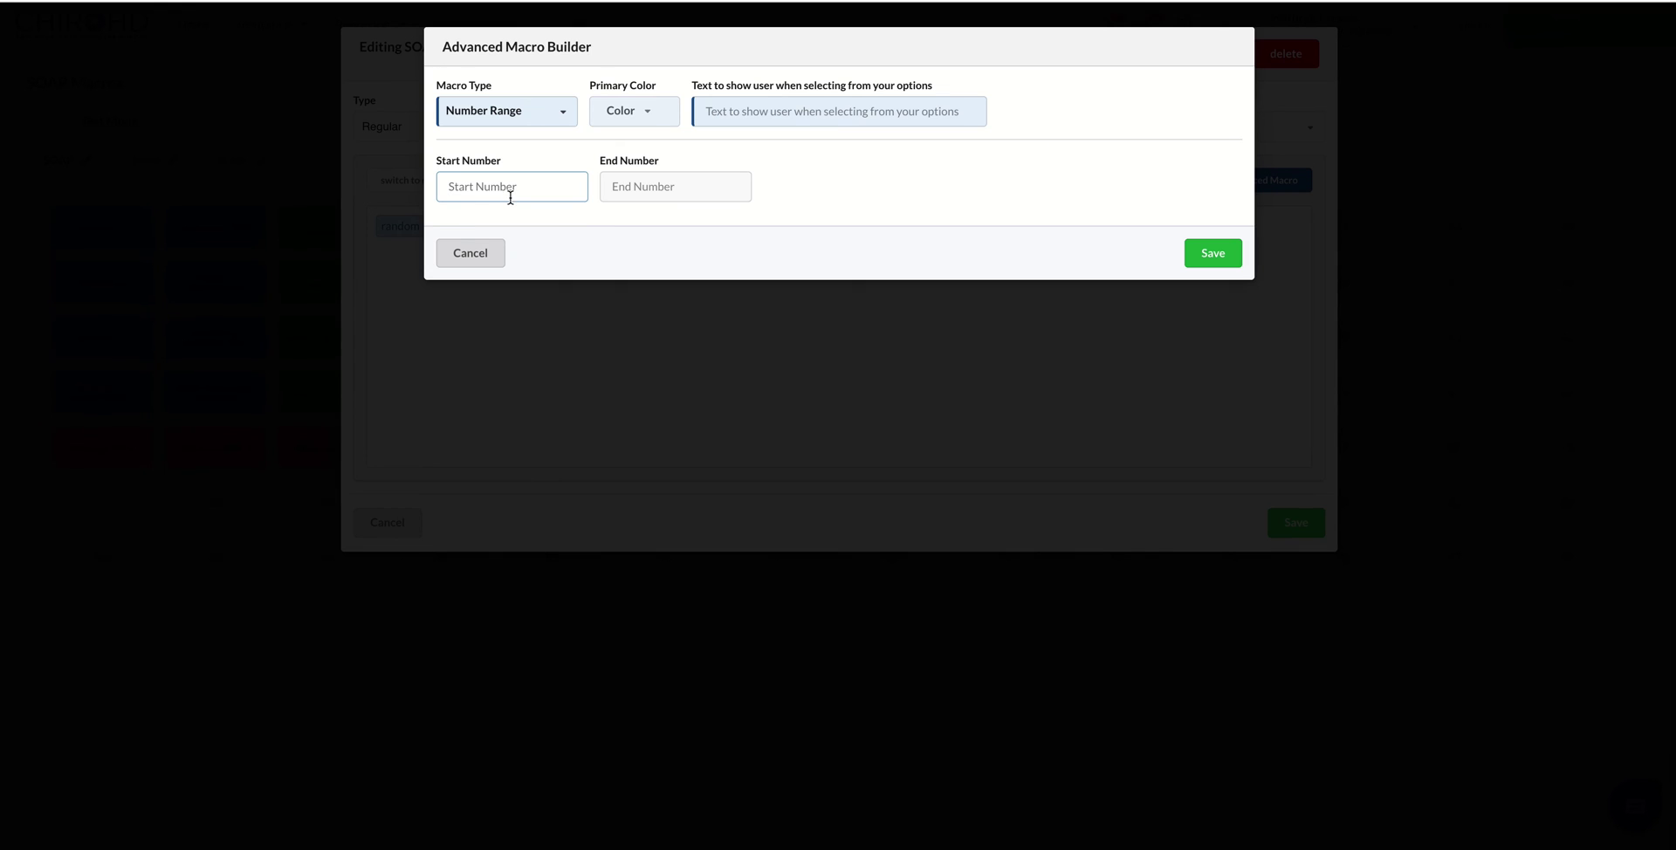
{"action": "type", "text": "1"}
{"action": "left_click", "coordinate": [654, 183]}
{"action": "type", "text": "1"}
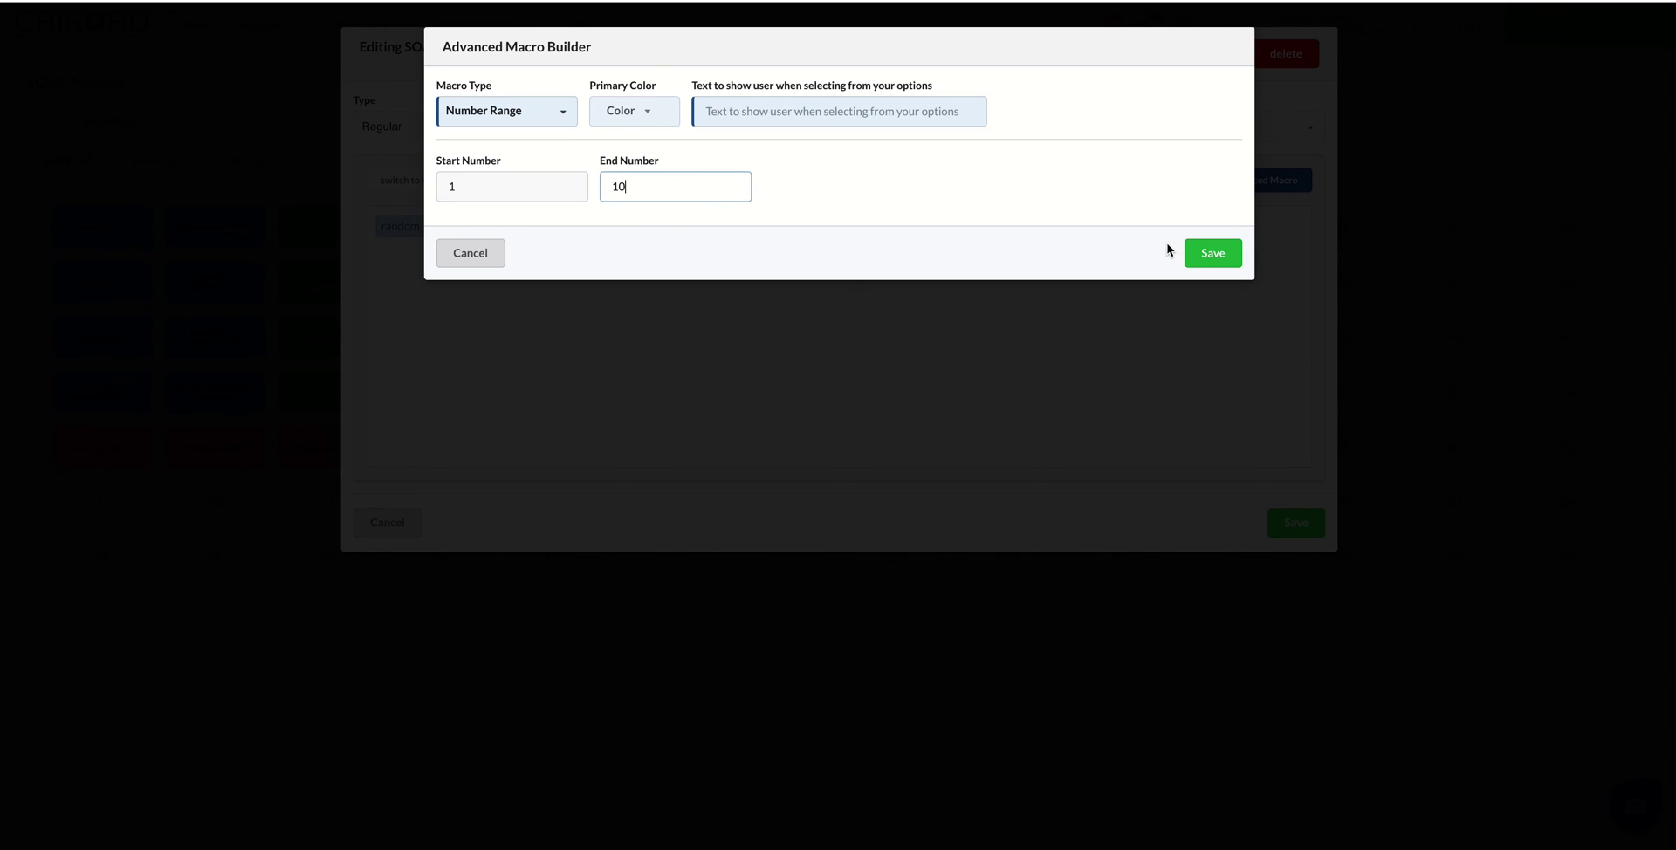
{"action": "left_click", "coordinate": [1203, 254]}
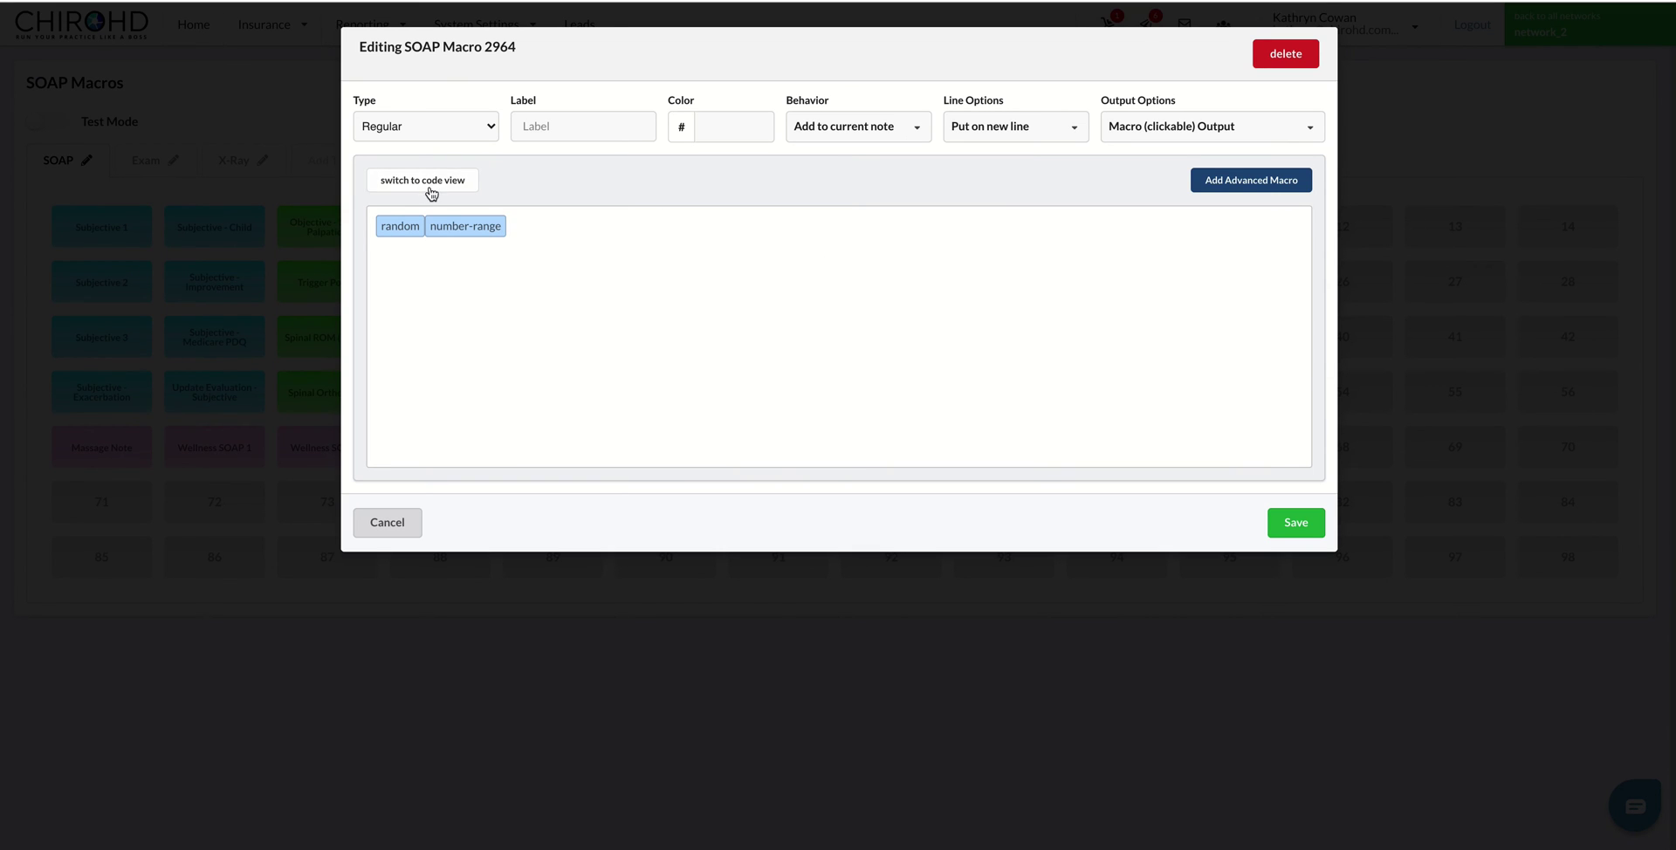
Open the Advanced Macro Builder again and examine the Shortcut and Date Picker types
{"action": "left_click", "coordinate": [1287, 180]}
{"action": "left_click", "coordinate": [480, 109]}
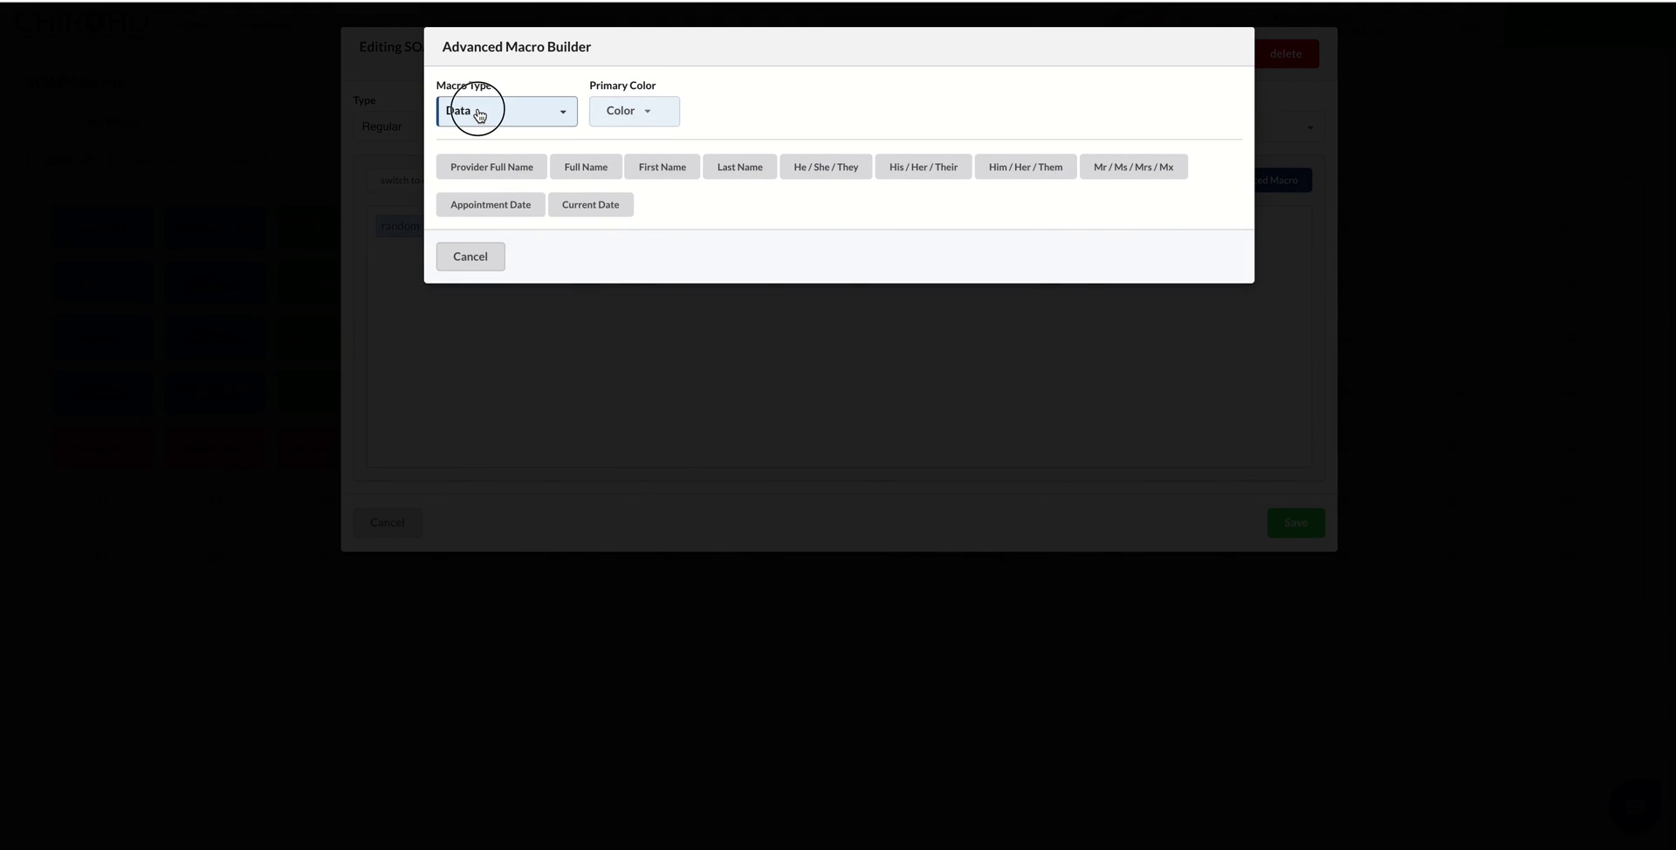
{"action": "scroll", "coordinate": [520, 226], "scroll_direction": "down", "scroll_amount": 2}
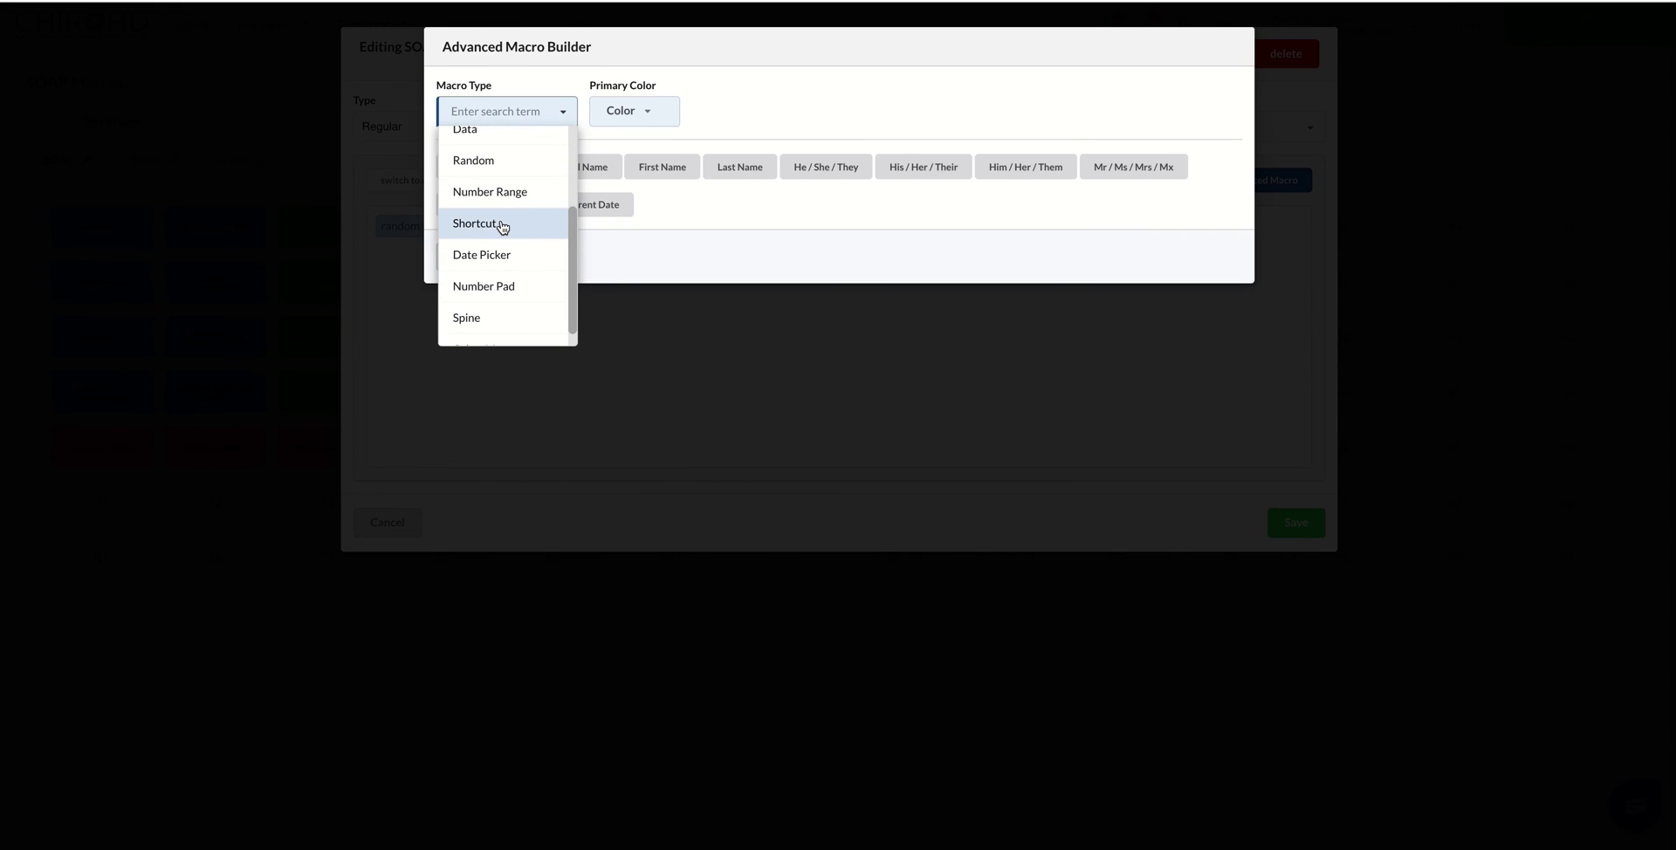
{"action": "left_click", "coordinate": [489, 223]}
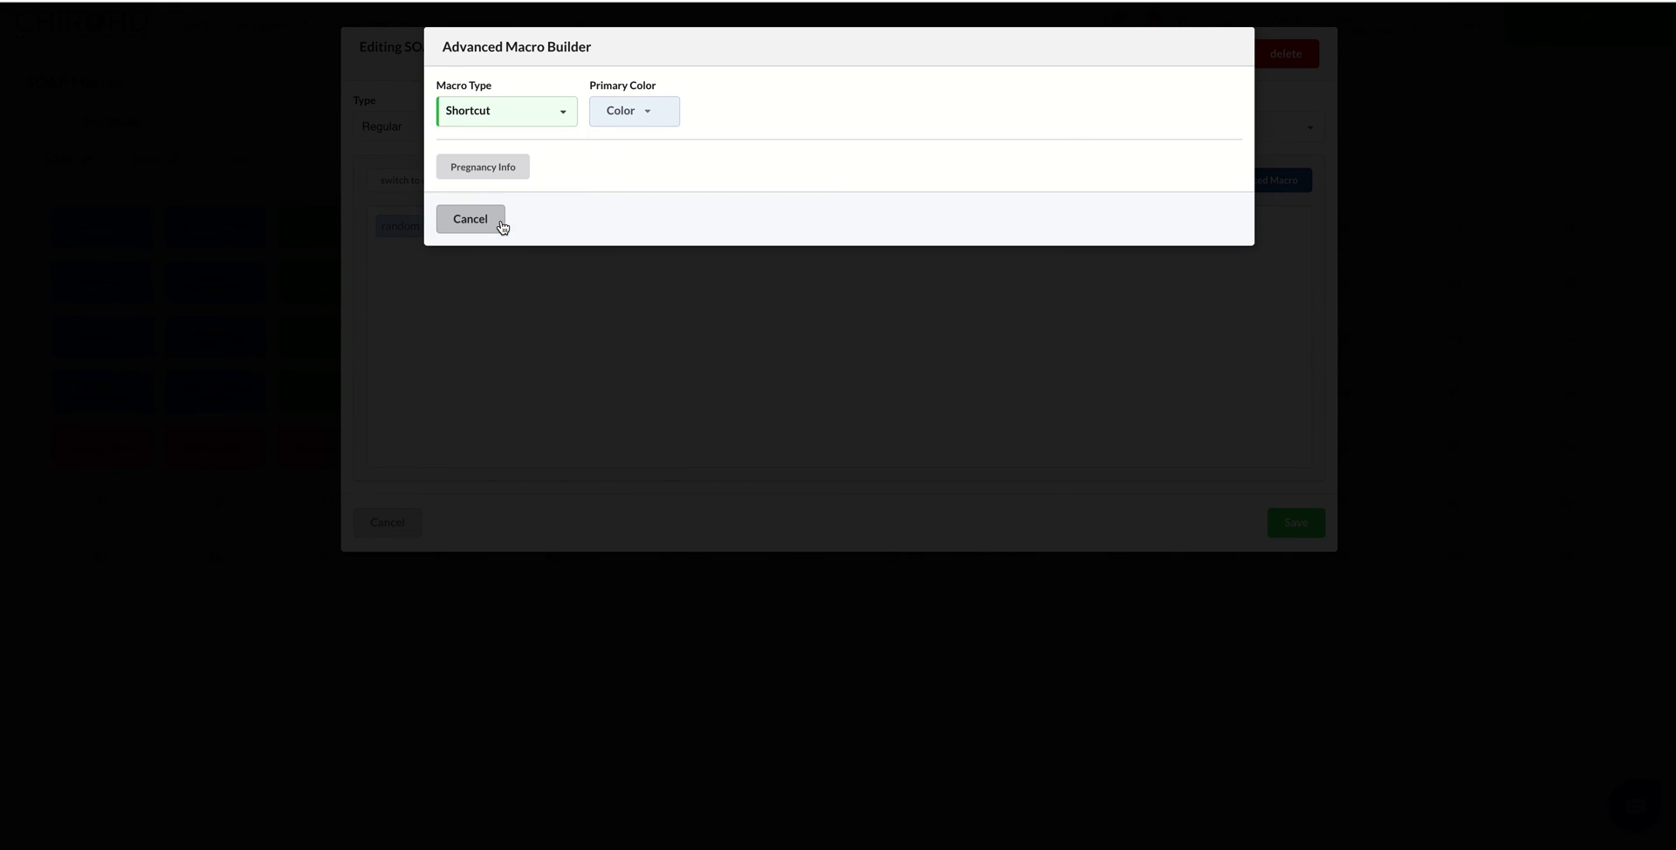
{"action": "left_click", "coordinate": [527, 112]}
{"action": "scroll", "coordinate": [528, 281], "scroll_direction": "down", "scroll_amount": 4}
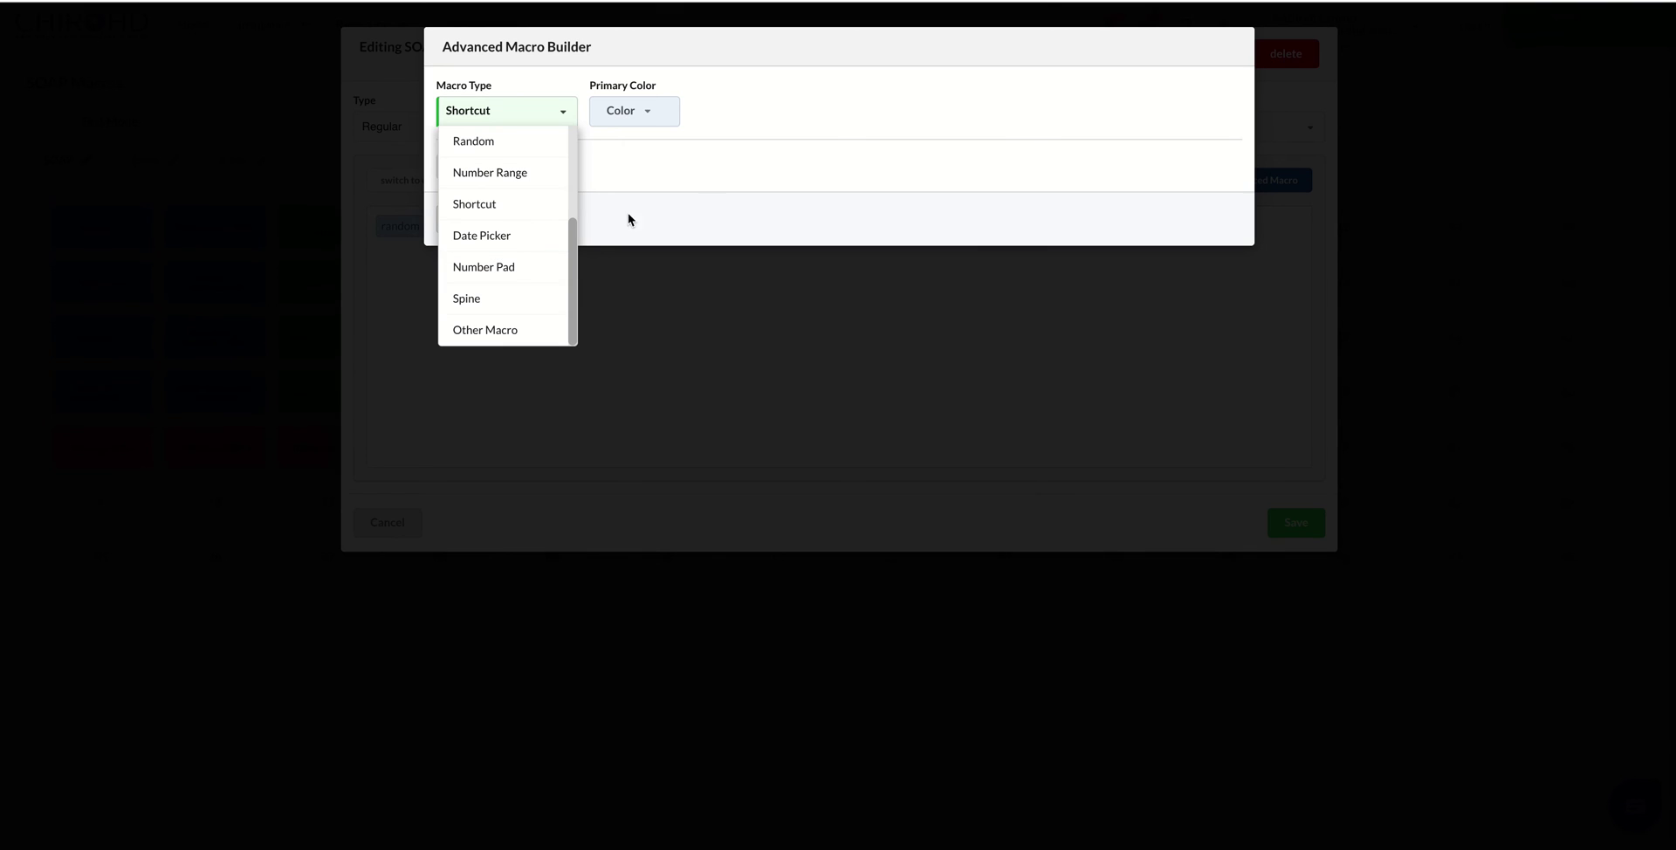
{"action": "left_click", "coordinate": [489, 235]}
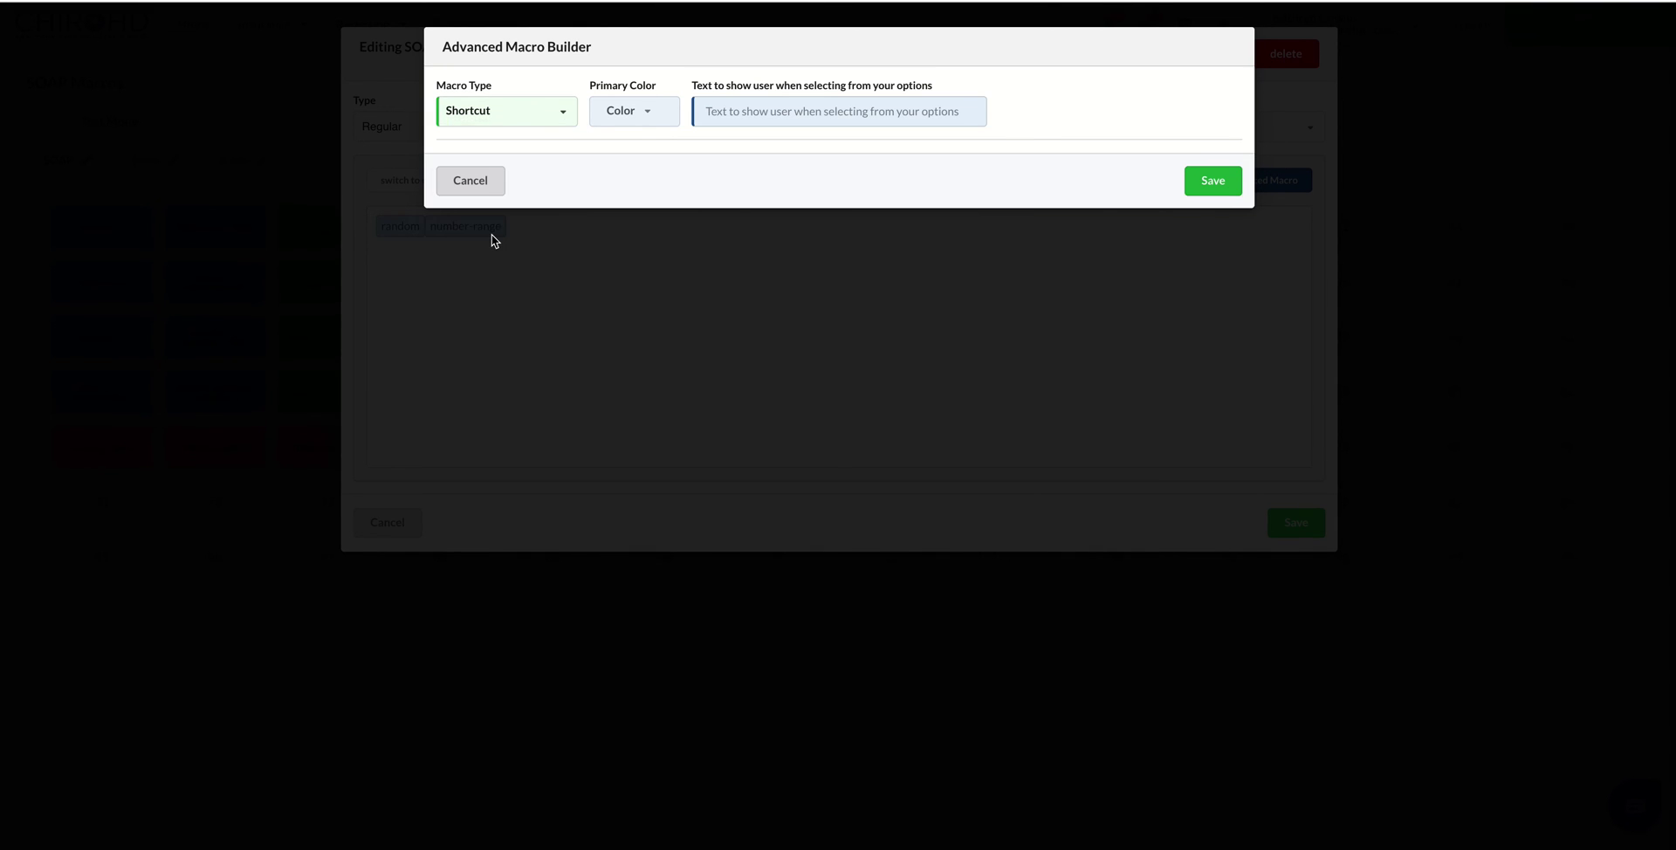
Change the advanced macro type to Spine and save it into the macro
{"action": "left_click", "coordinate": [527, 112]}
{"action": "scroll", "coordinate": [493, 218], "scroll_direction": "down", "scroll_amount": 1}
{"action": "scroll", "coordinate": [500, 229], "scroll_direction": "down", "scroll_amount": 2}
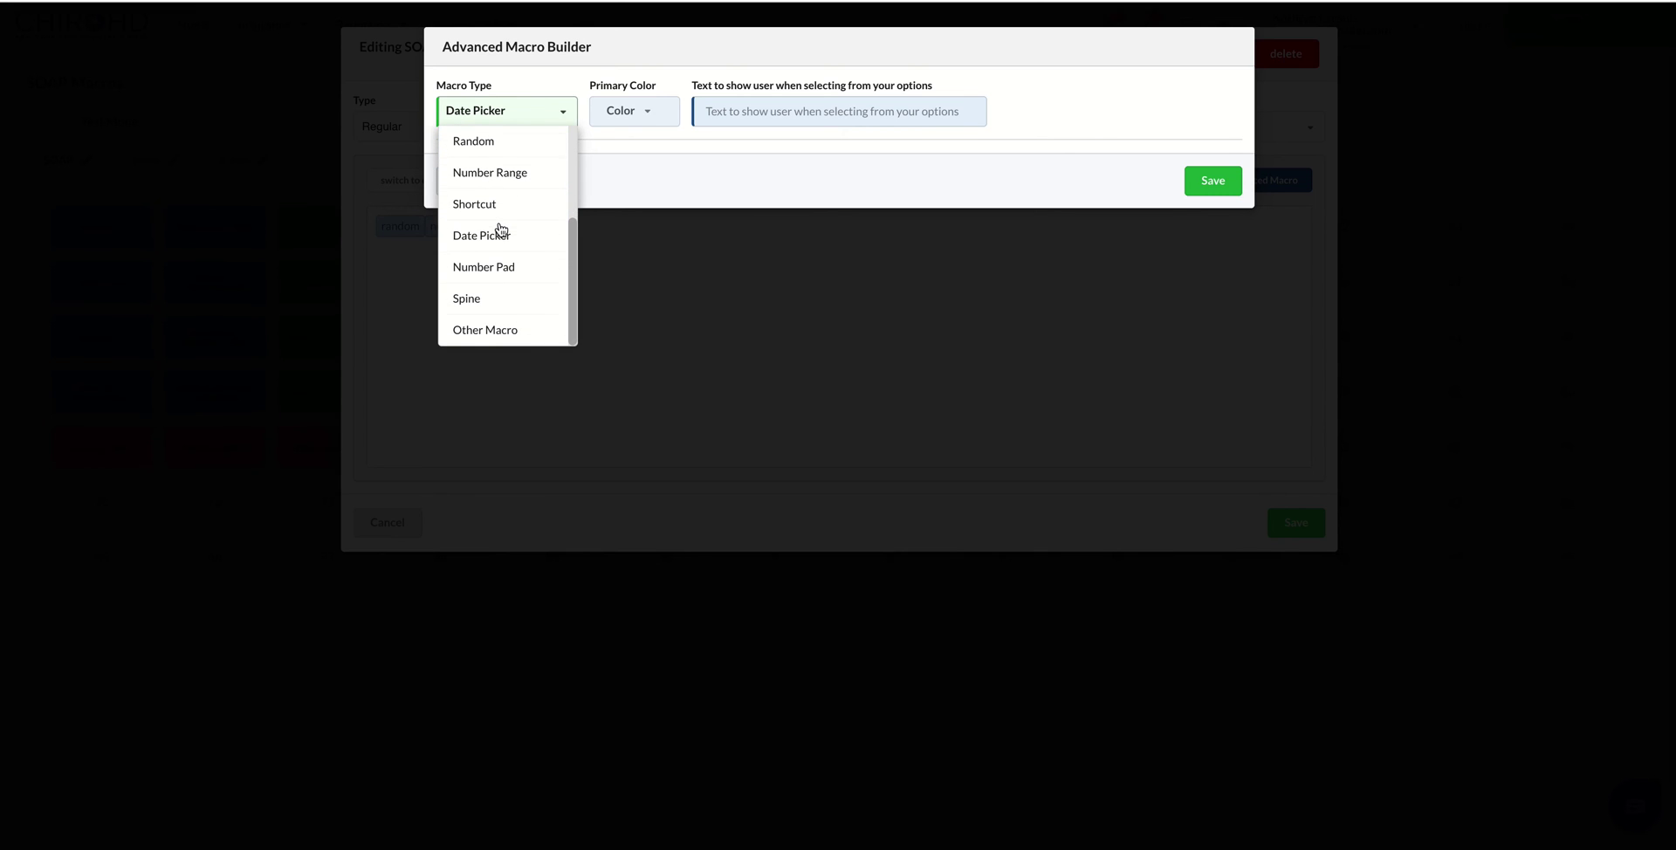
{"action": "left_click", "coordinate": [507, 300]}
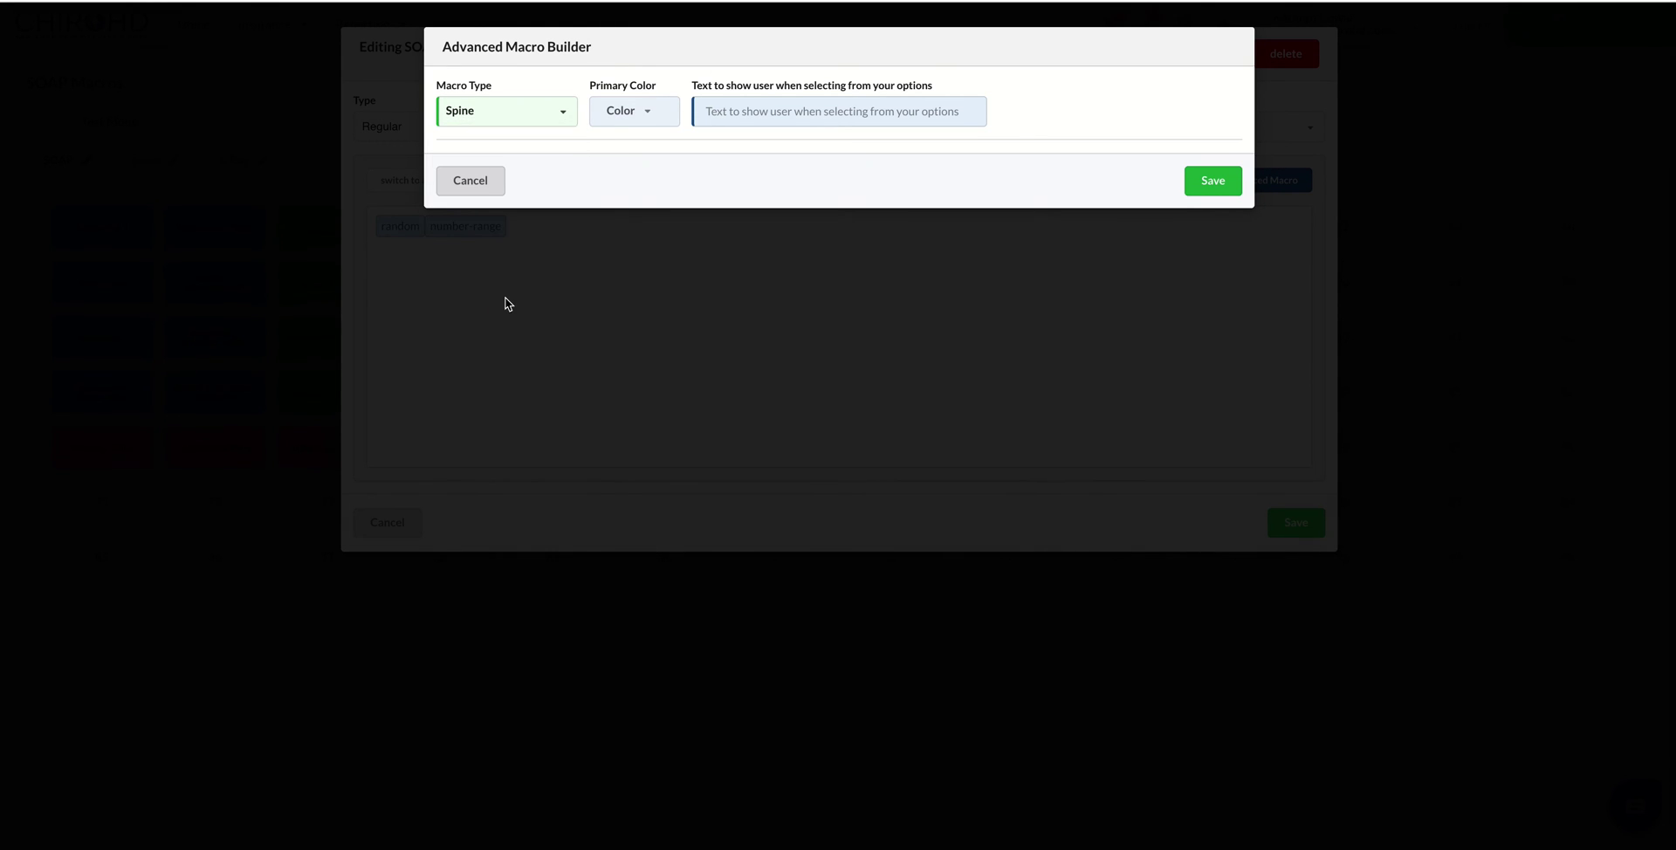
{"action": "left_click", "coordinate": [1216, 183]}
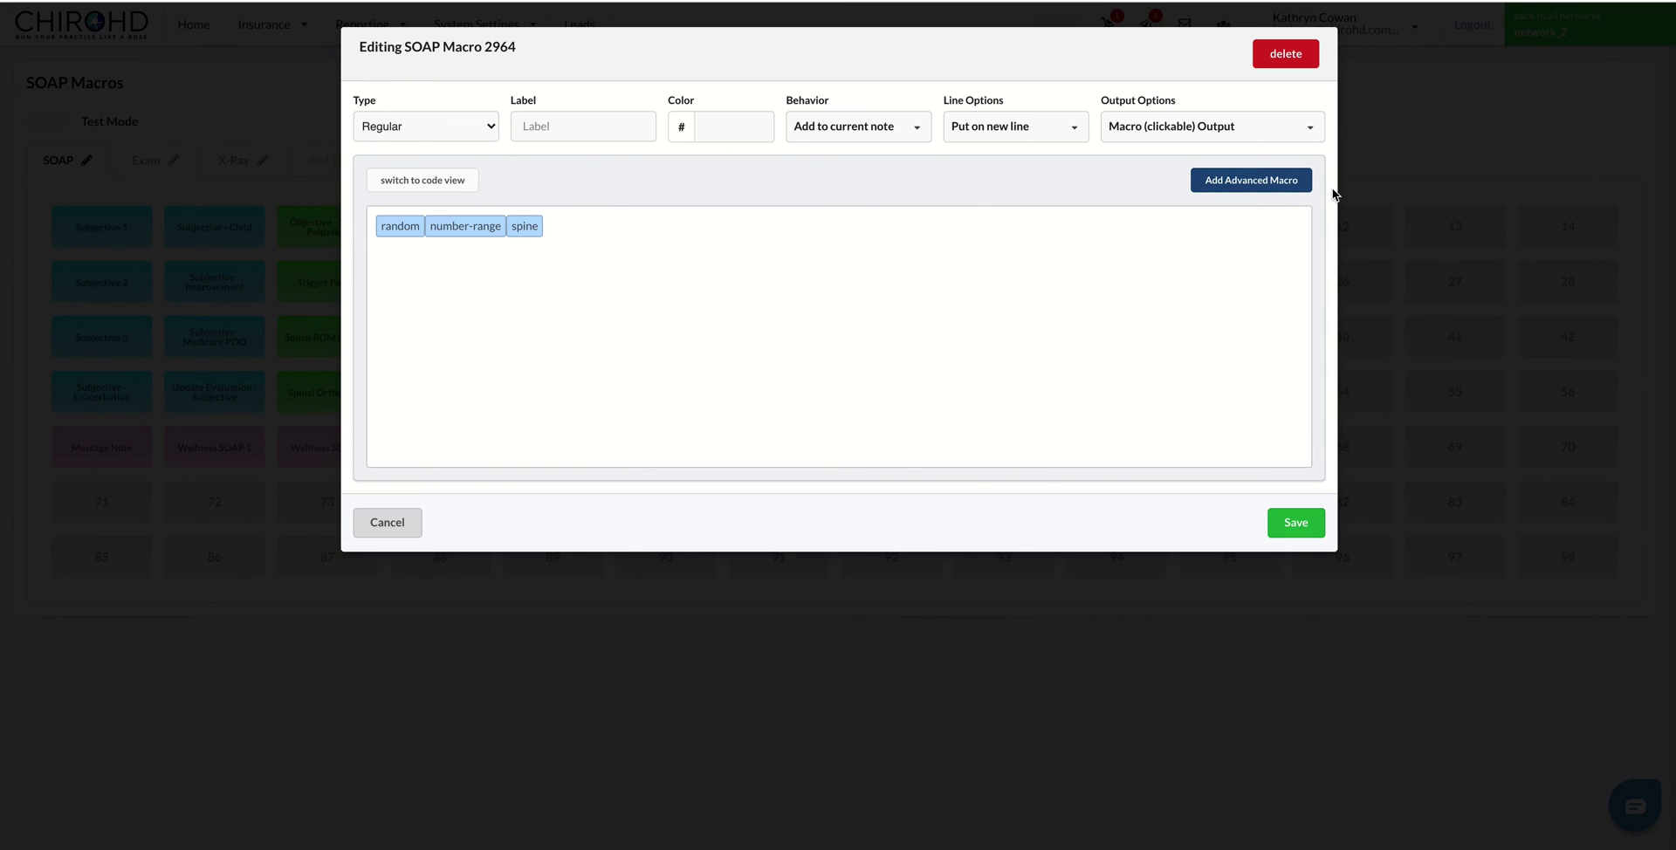
Review the remaining advanced macro types down to Other Macro, cancel the builder, and save the macro in slot 75
{"action": "left_click", "coordinate": [1283, 183]}
{"action": "left_click", "coordinate": [471, 111]}
{"action": "scroll", "coordinate": [513, 231], "scroll_direction": "down", "scroll_amount": 2}
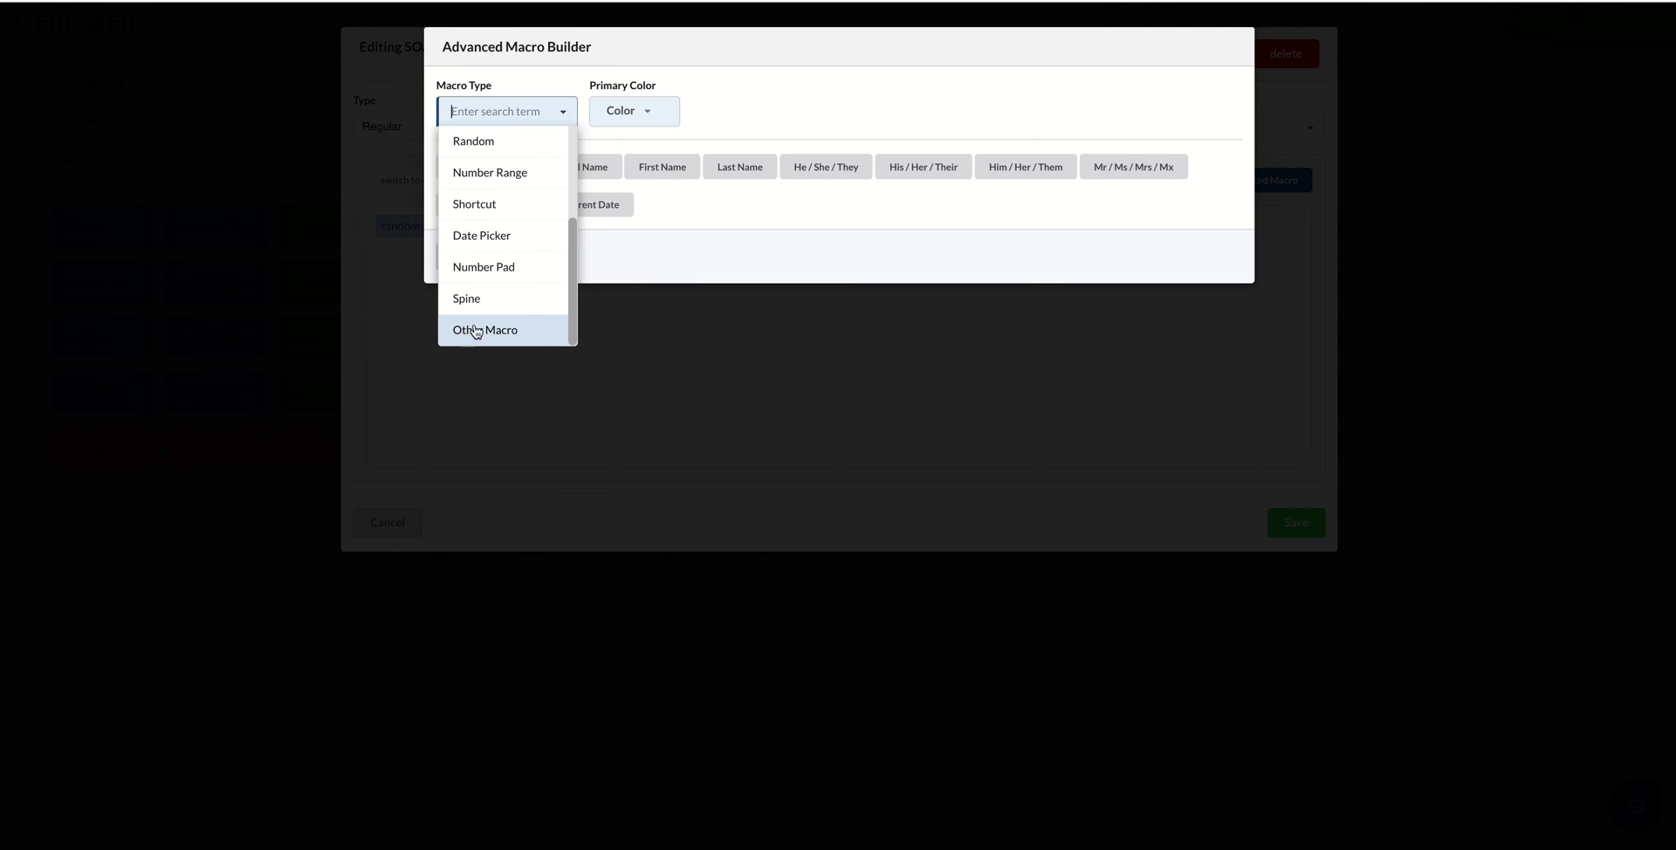
{"action": "left_click", "coordinate": [621, 274]}
{"action": "left_click", "coordinate": [491, 257]}
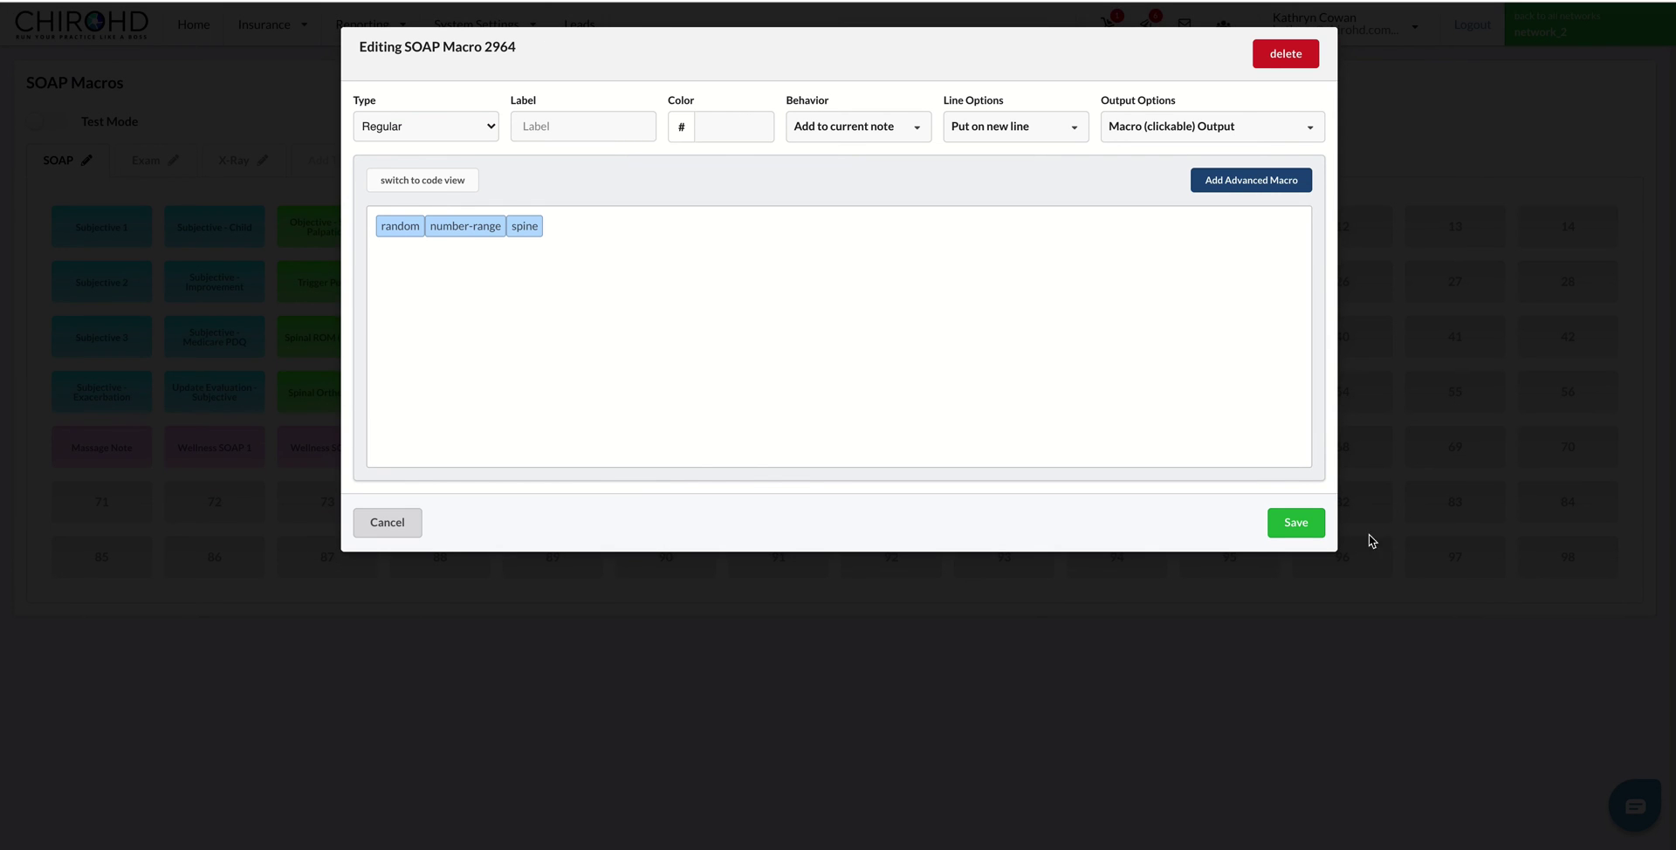
{"action": "left_click", "coordinate": [1318, 532]}
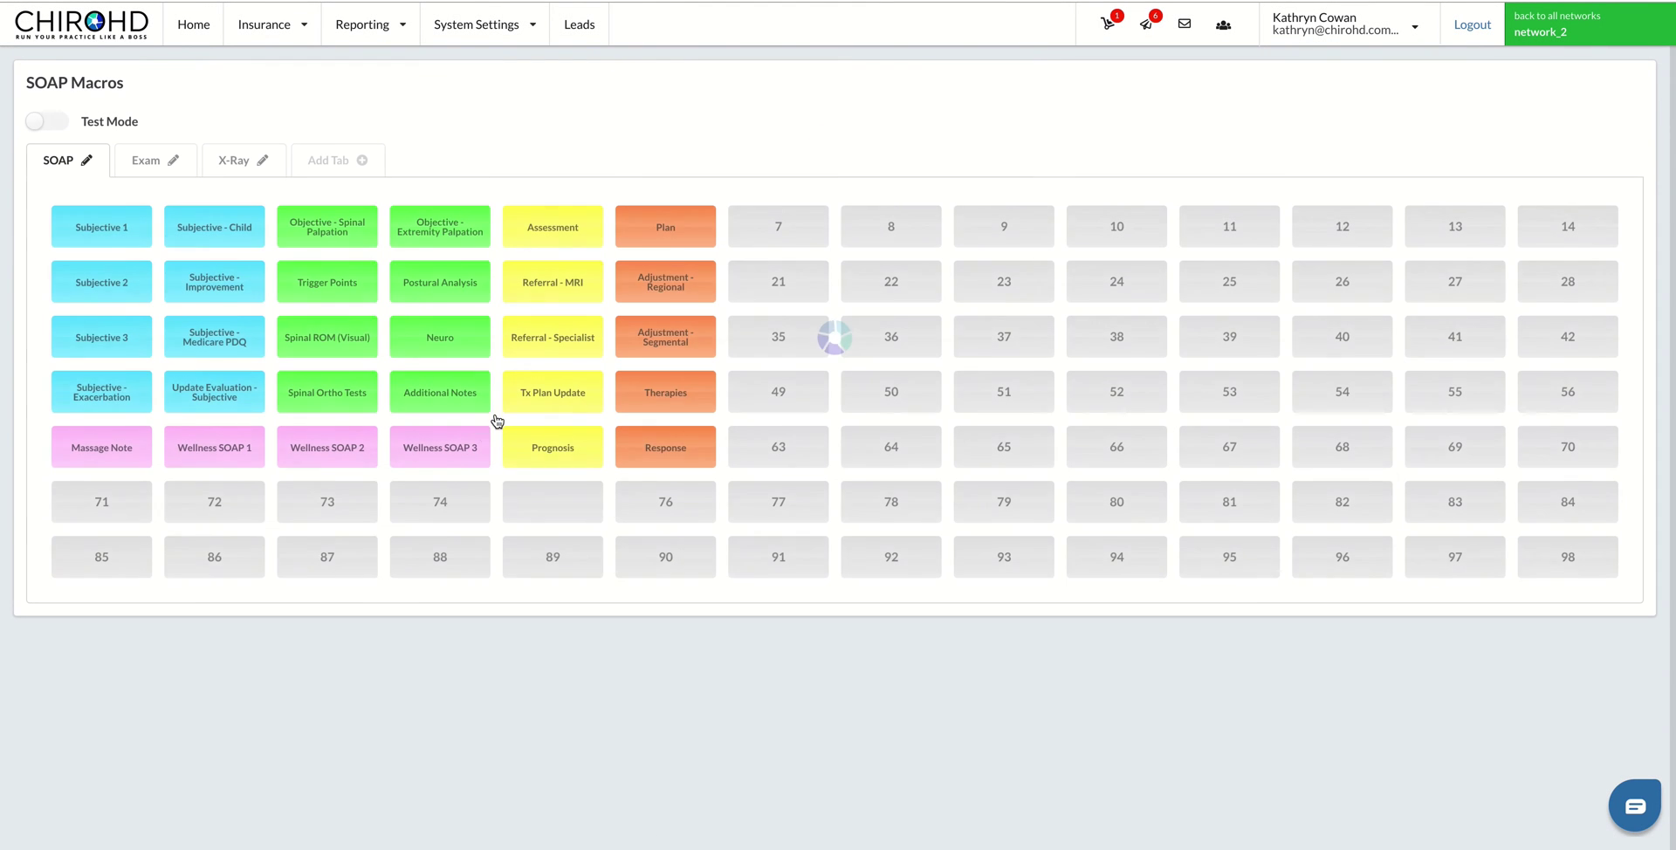
Turn on Test Mode and run the unlabeled slot 75 macro, choosing 8 and marking T3–T7 right and T8–T12 on the spine
{"action": "left_click", "coordinate": [46, 121]}
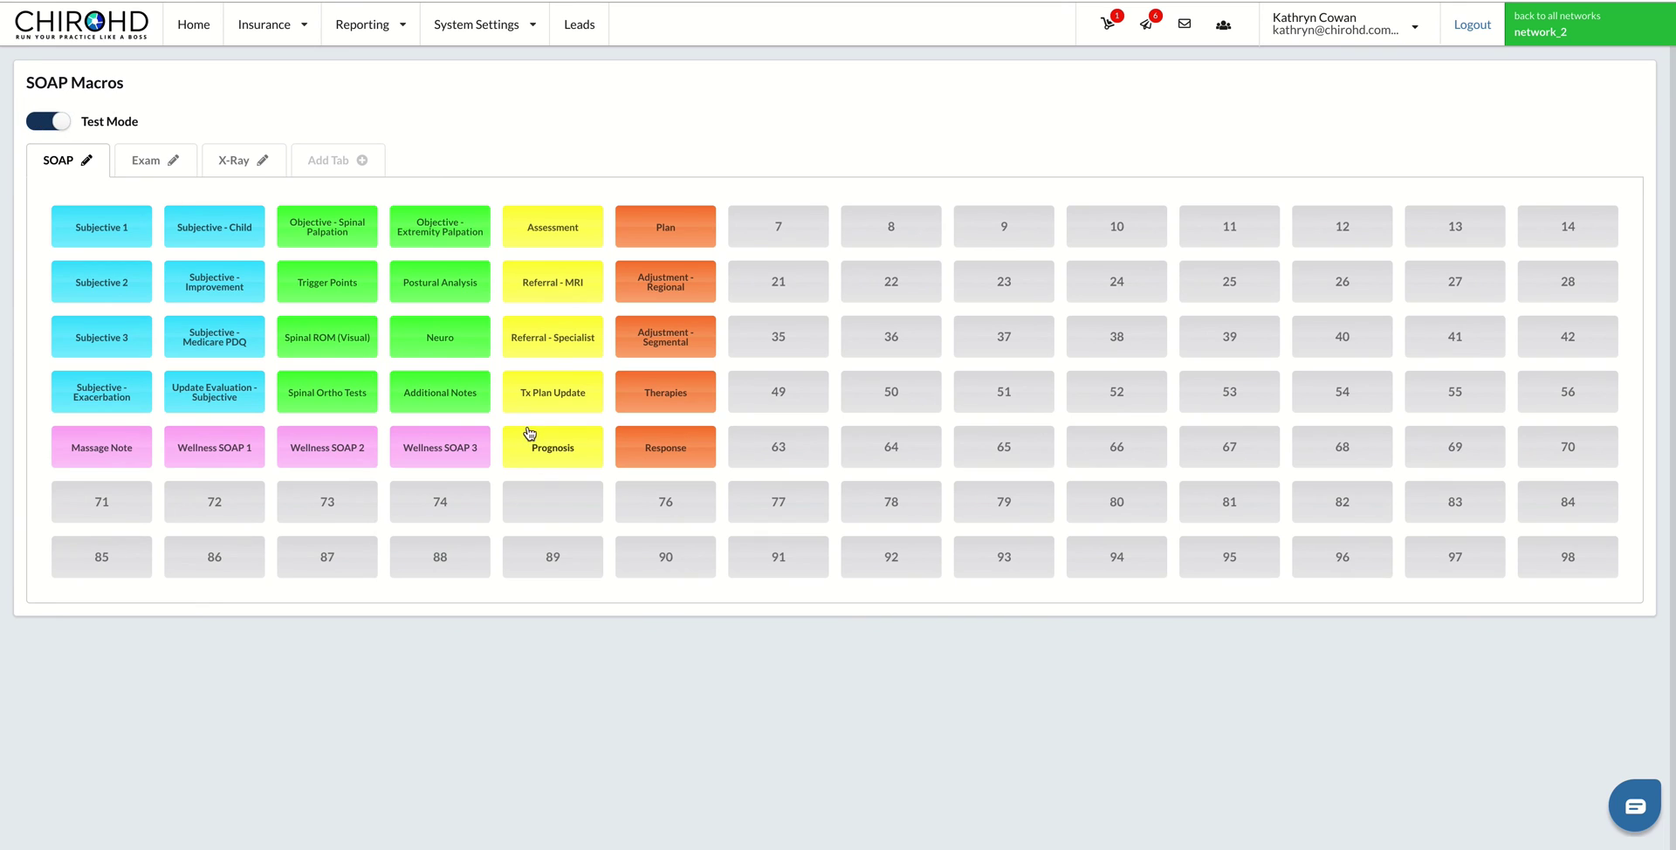
{"action": "left_click", "coordinate": [542, 502]}
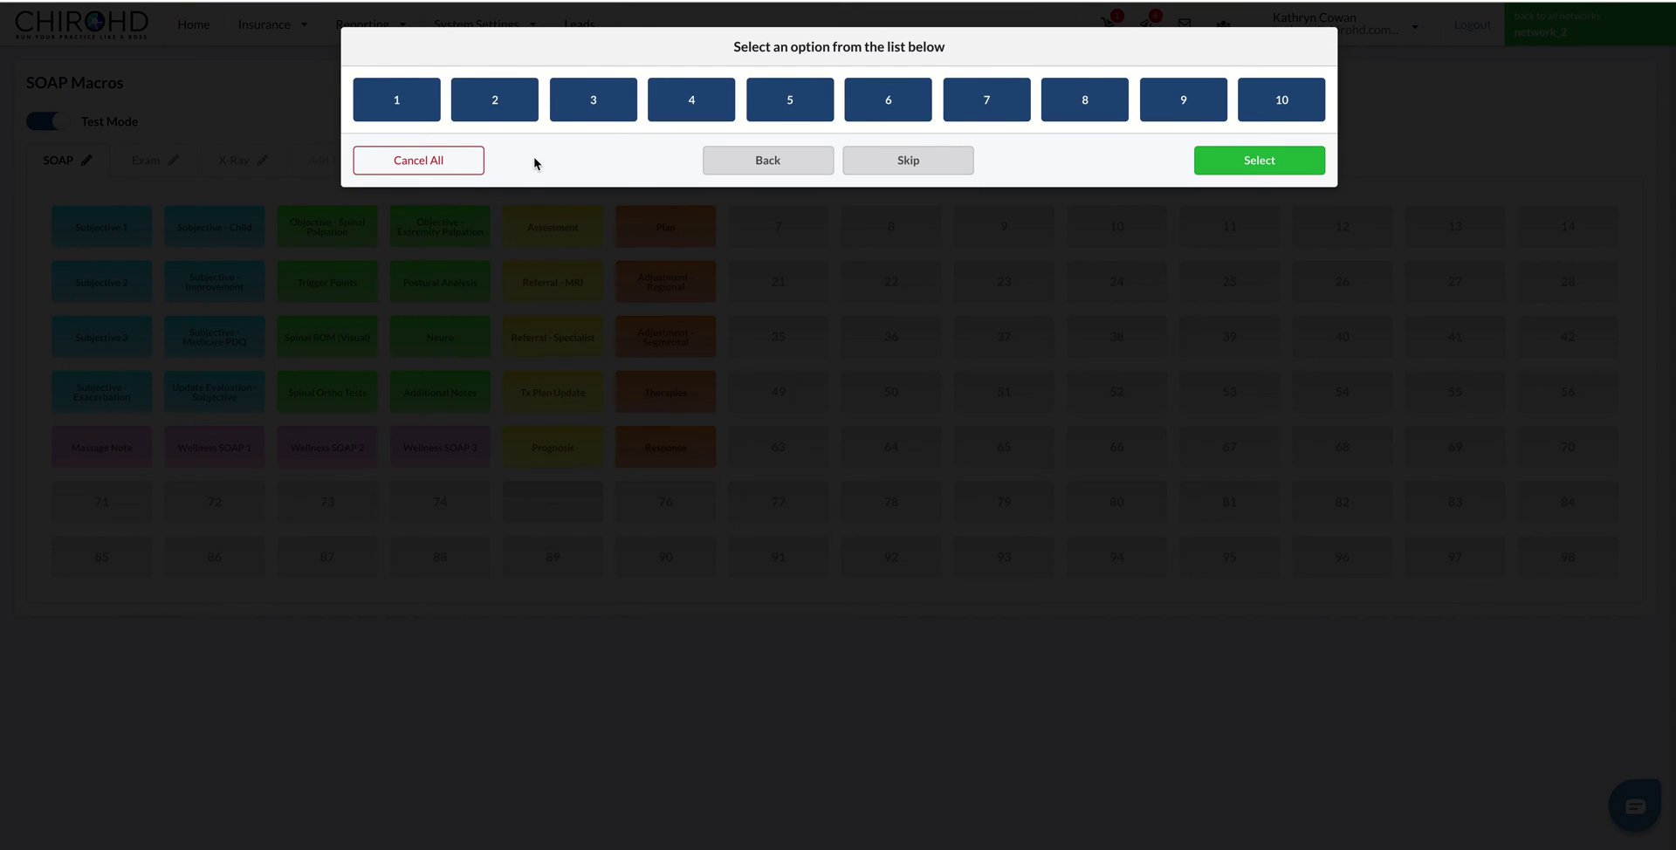
{"action": "left_click", "coordinate": [1107, 106]}
{"action": "mouse_move", "coordinate": [785, 496]}
{"action": "left_mouse_down"}
{"action": "mouse_move", "coordinate": [835, 175]}
{"action": "mouse_move", "coordinate": [768, 159]}
{"action": "left_mouse_up"}
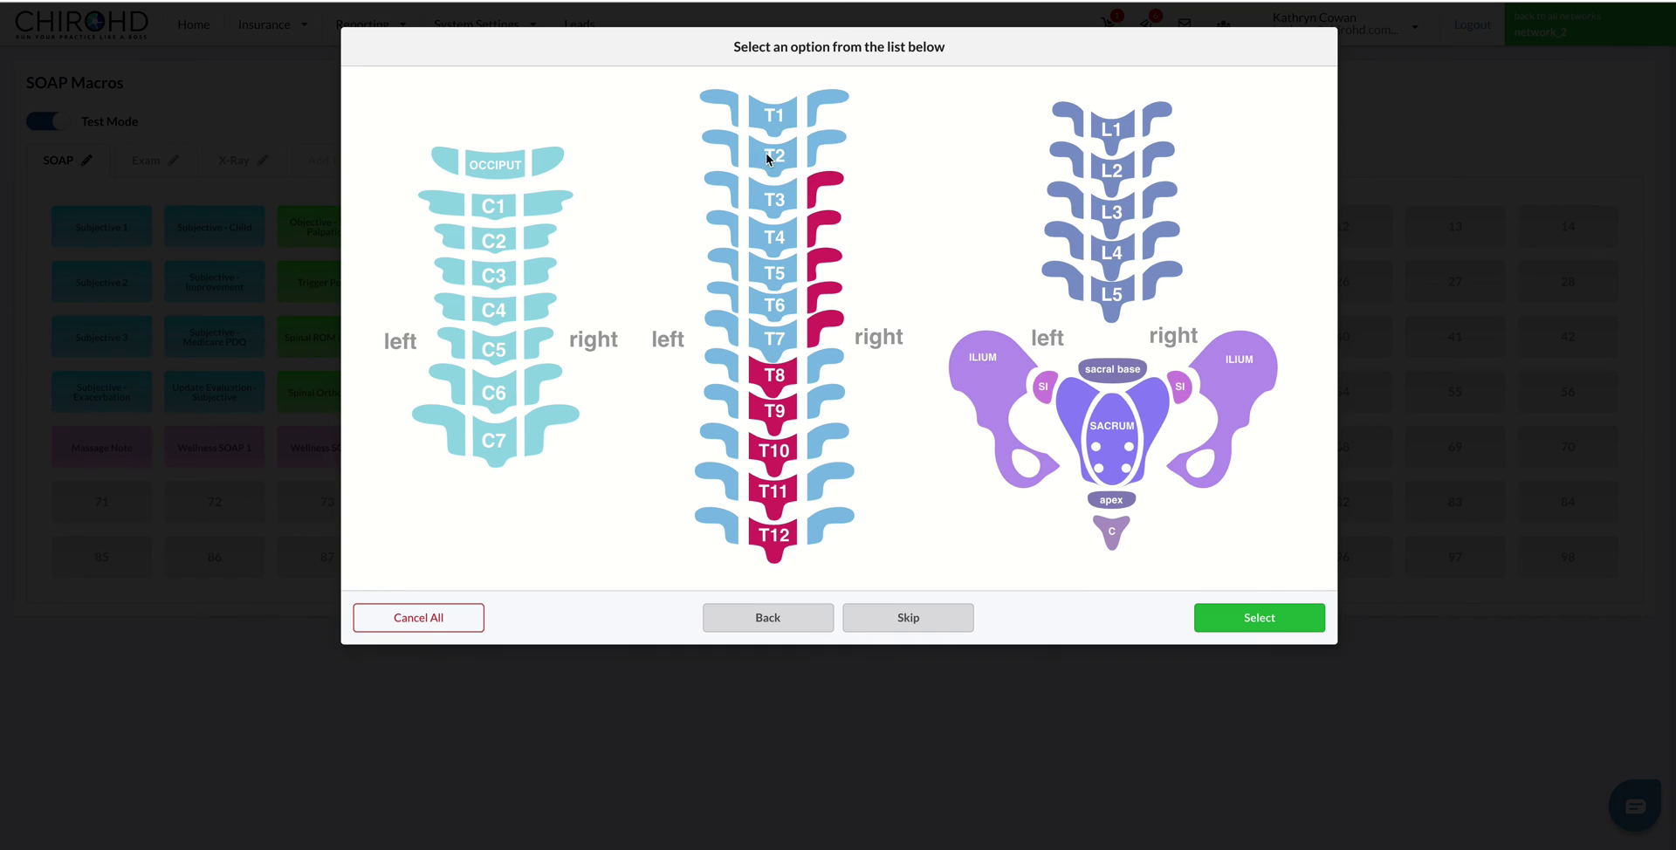
Add occiput, C1 right and C3–C6 left to the spine answer, generate and close the test output, and cancel a second test run
{"action": "left_click", "coordinate": [499, 169]}
{"action": "left_click", "coordinate": [527, 209]}
{"action": "mouse_move", "coordinate": [474, 263]}
{"action": "left_mouse_down"}
{"action": "mouse_move", "coordinate": [457, 262]}
{"action": "mouse_move", "coordinate": [465, 376]}
{"action": "left_mouse_up"}
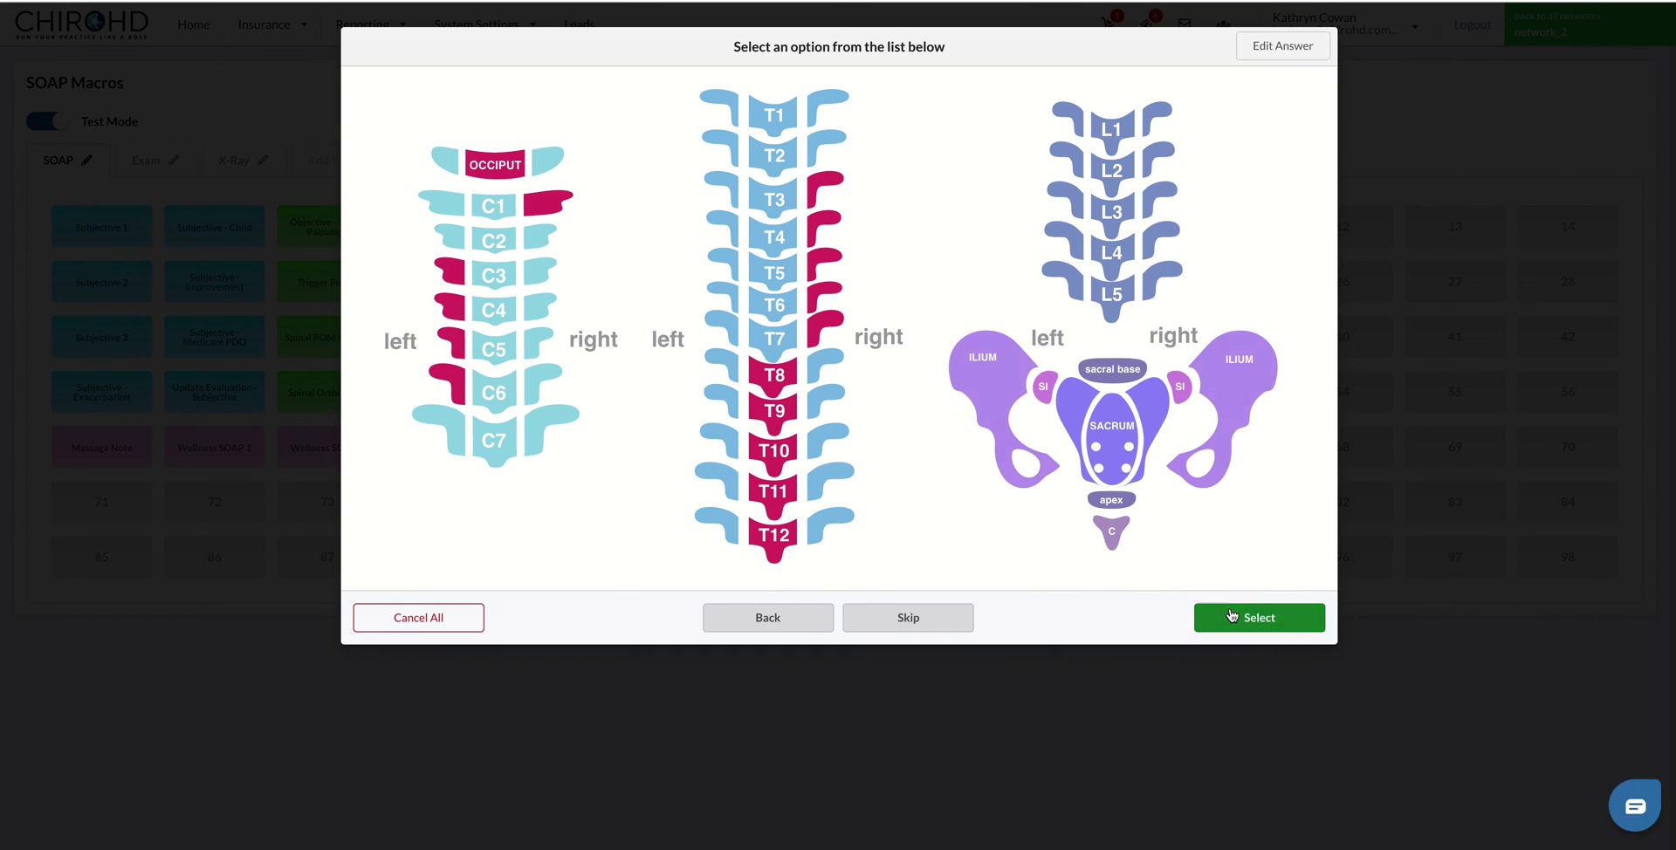
{"action": "left_click", "coordinate": [1227, 619]}
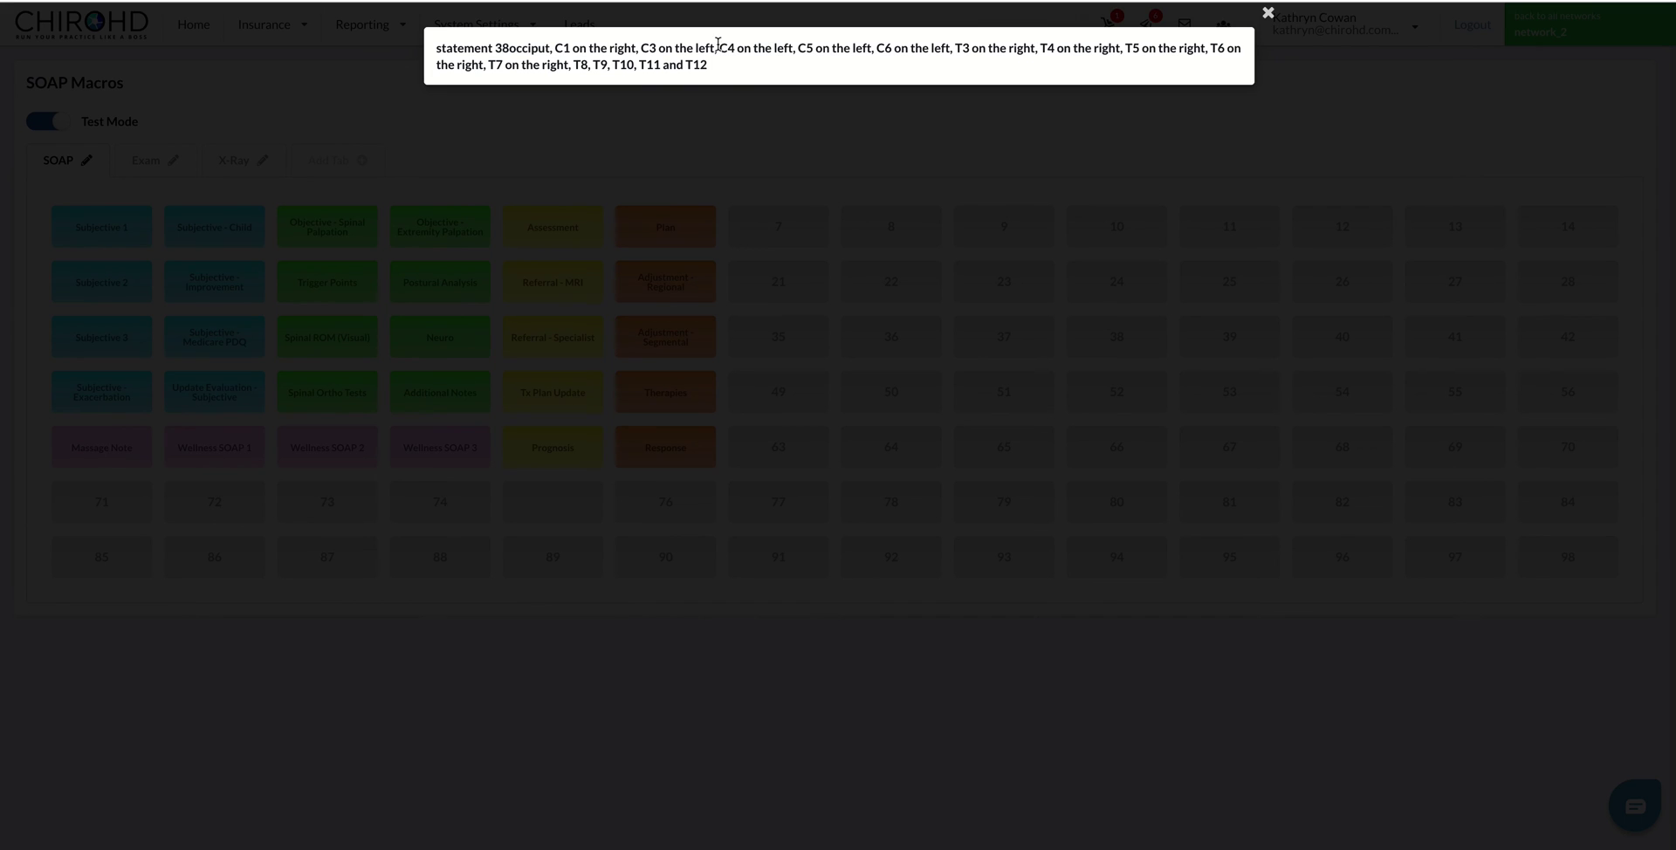
{"action": "left_click", "coordinate": [1269, 17]}
{"action": "left_click", "coordinate": [568, 509]}
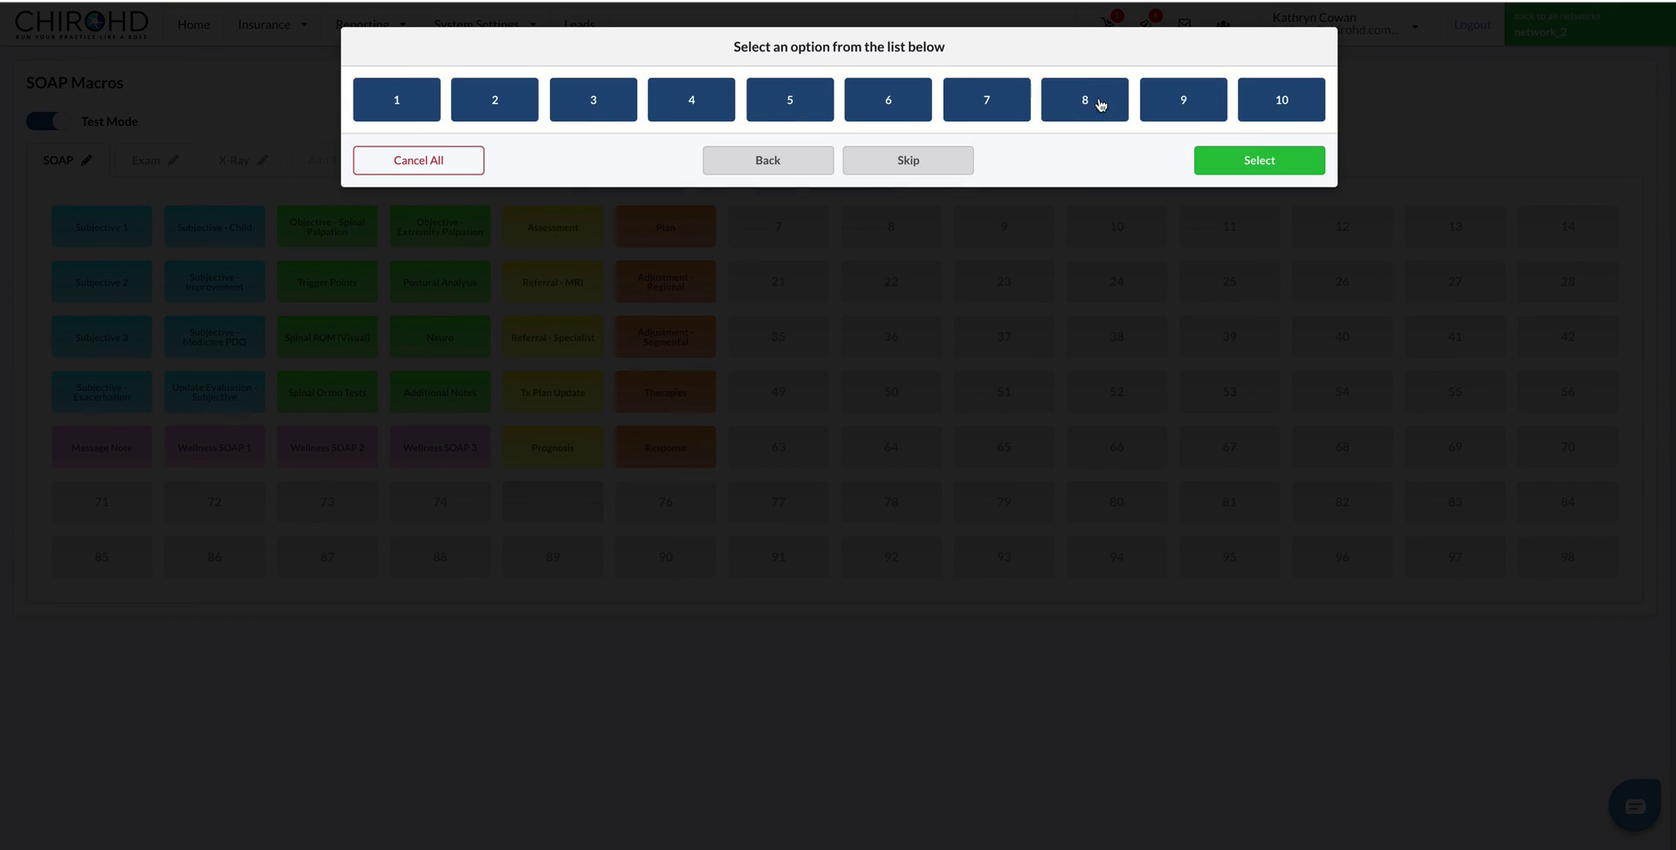
{"action": "left_click", "coordinate": [476, 160]}
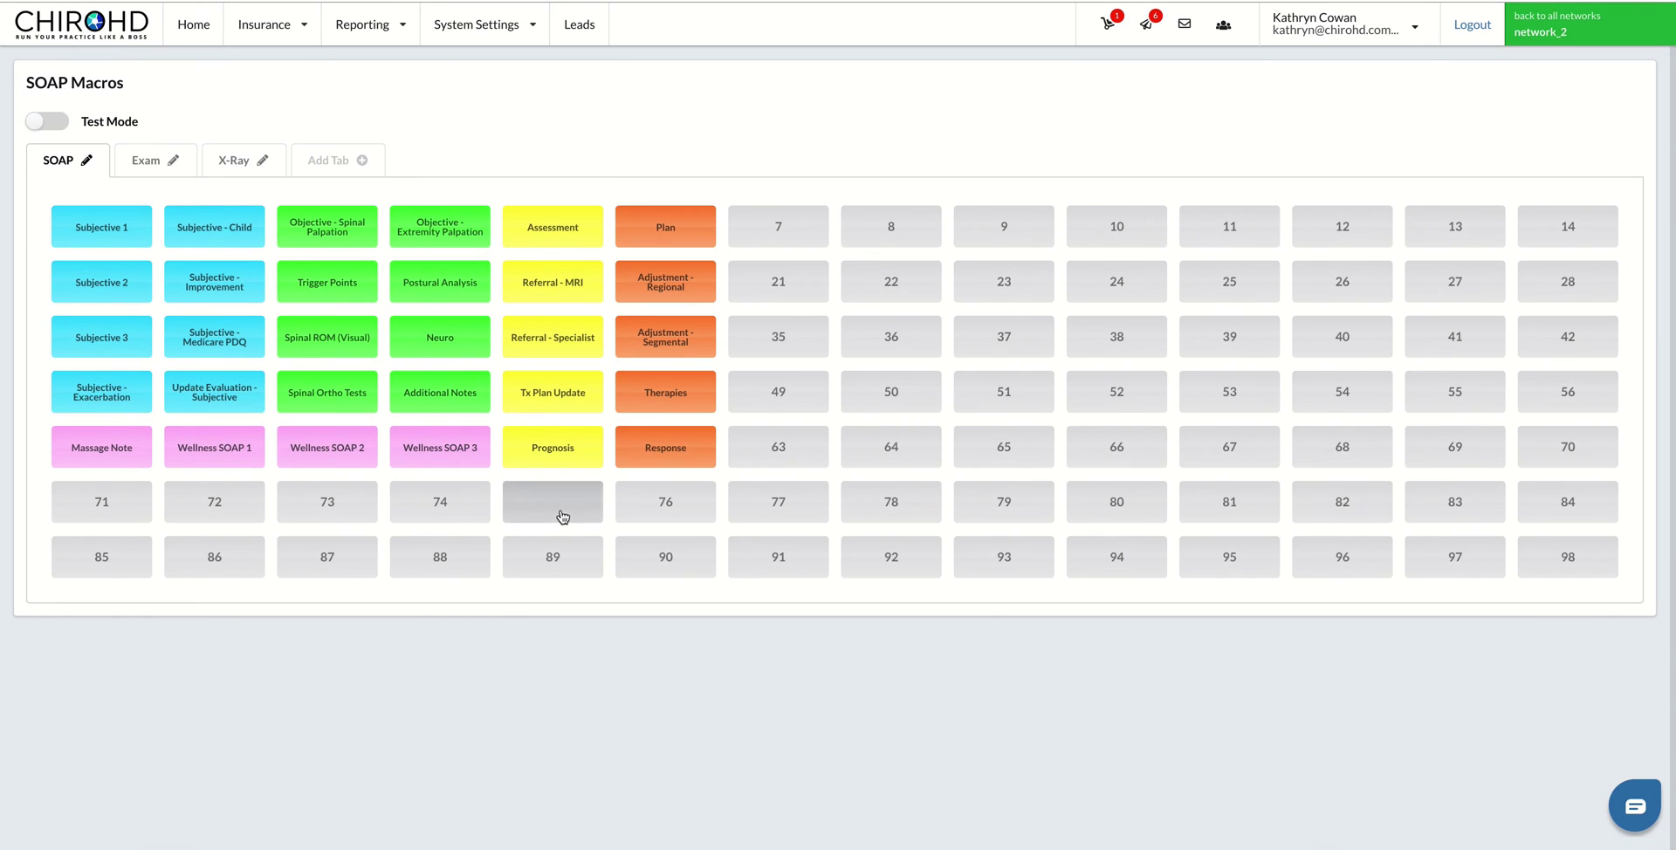
Open the unlabeled macro in slot 75 outside Test Mode, check its output options, and delete the macro
{"action": "left_click", "coordinate": [559, 510]}
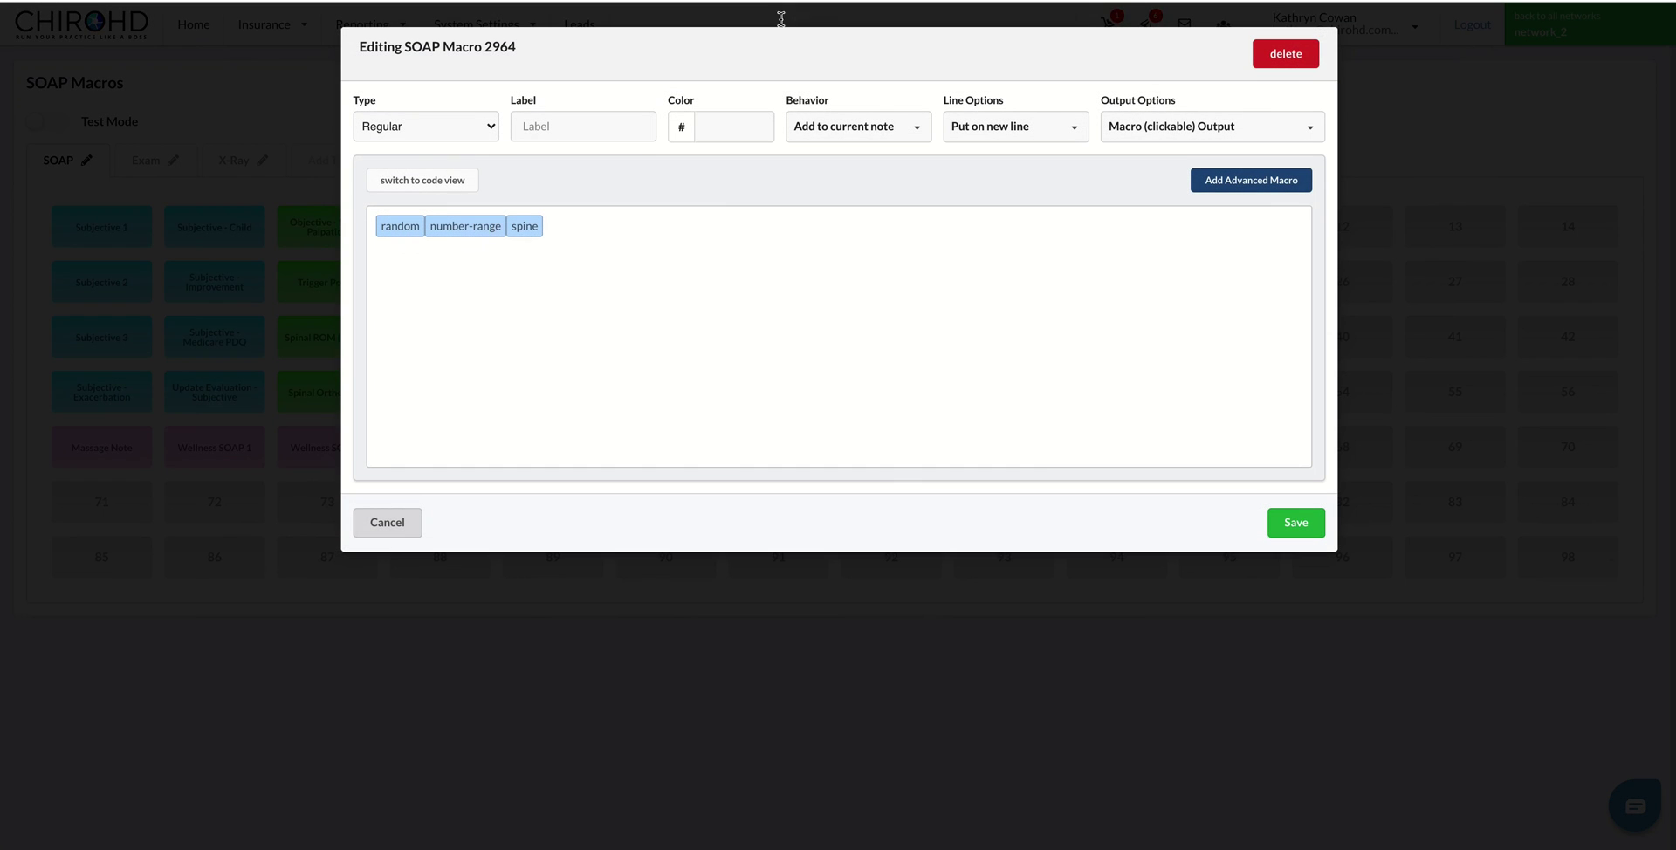
{"action": "mouse_move", "coordinate": [778, 13]}
{"action": "left_click", "coordinate": [1270, 123]}
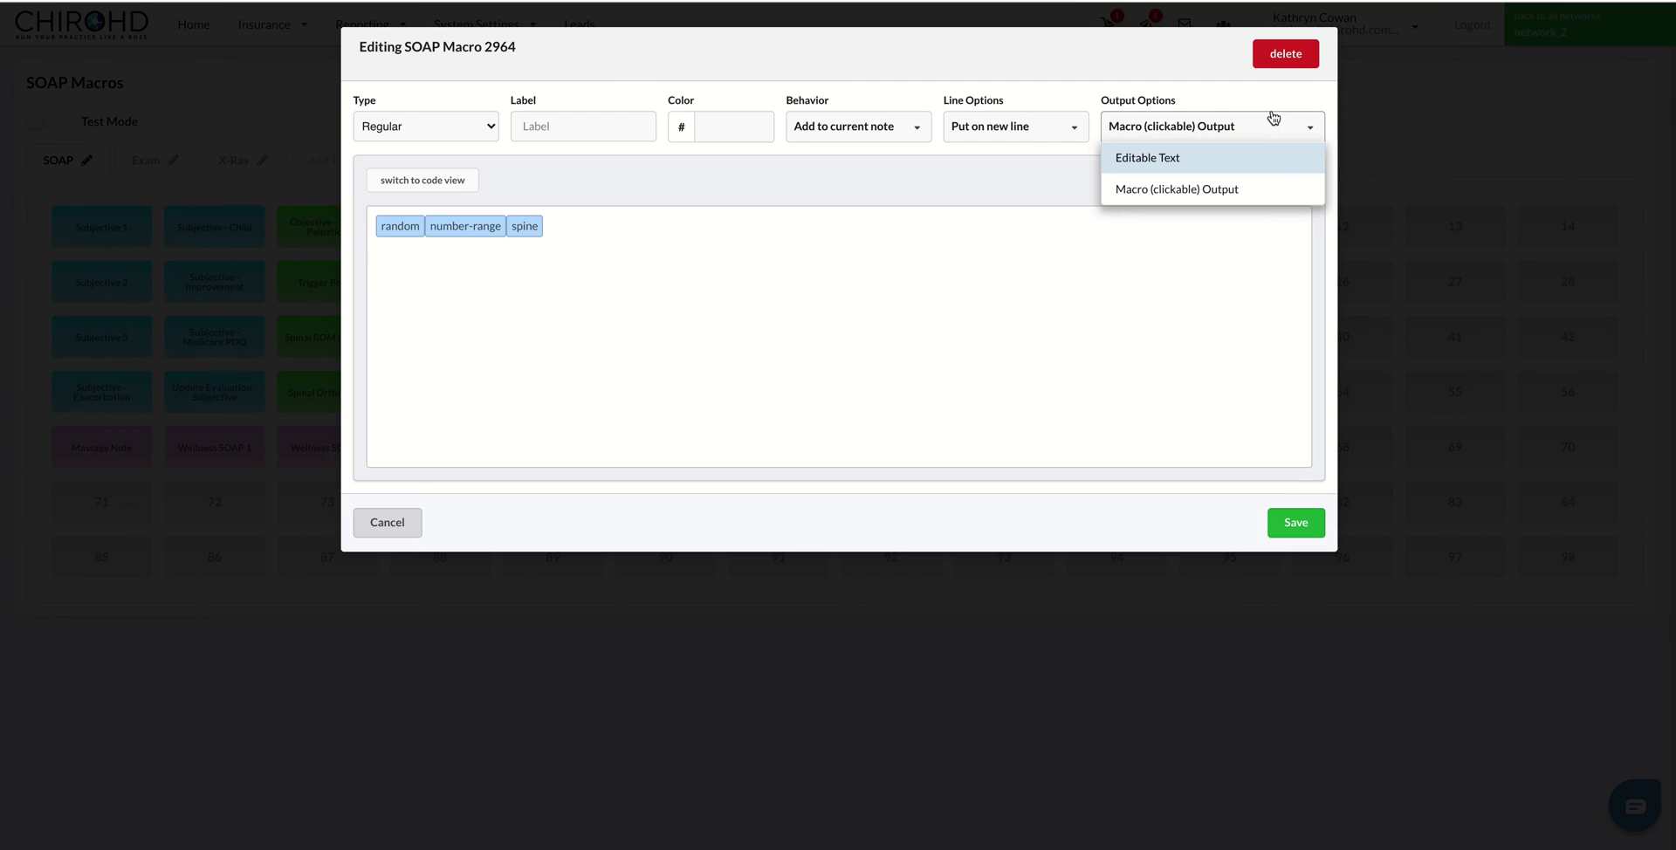
{"action": "left_click", "coordinate": [1281, 55]}
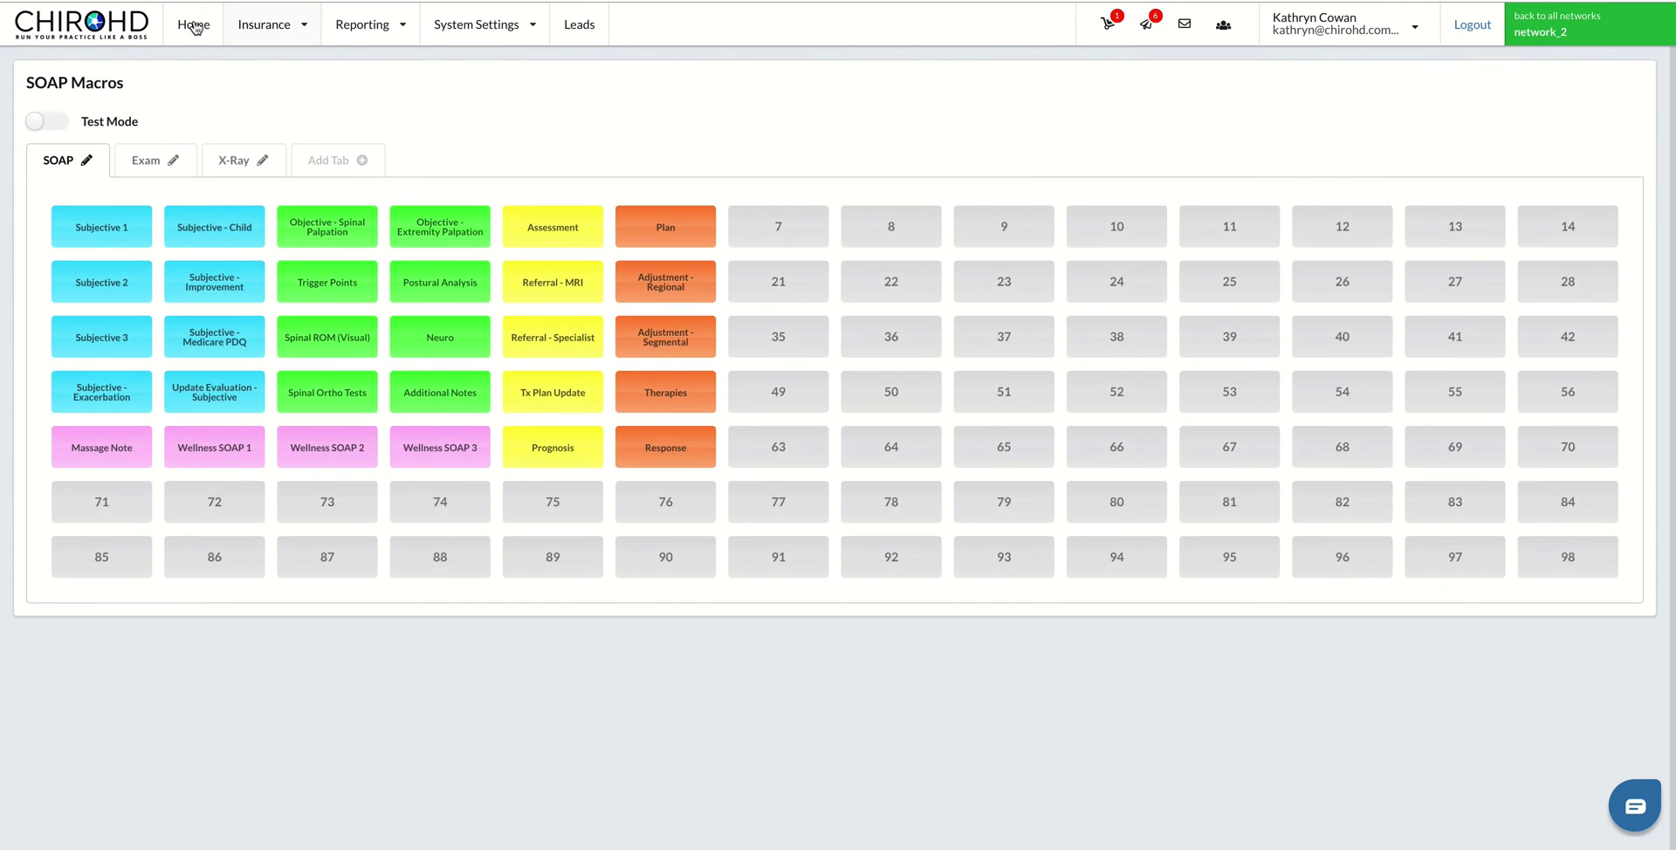
Enter the Summer Home location and examine its Location Config options, including Use System Macros
{"action": "left_click", "coordinate": [195, 28]}
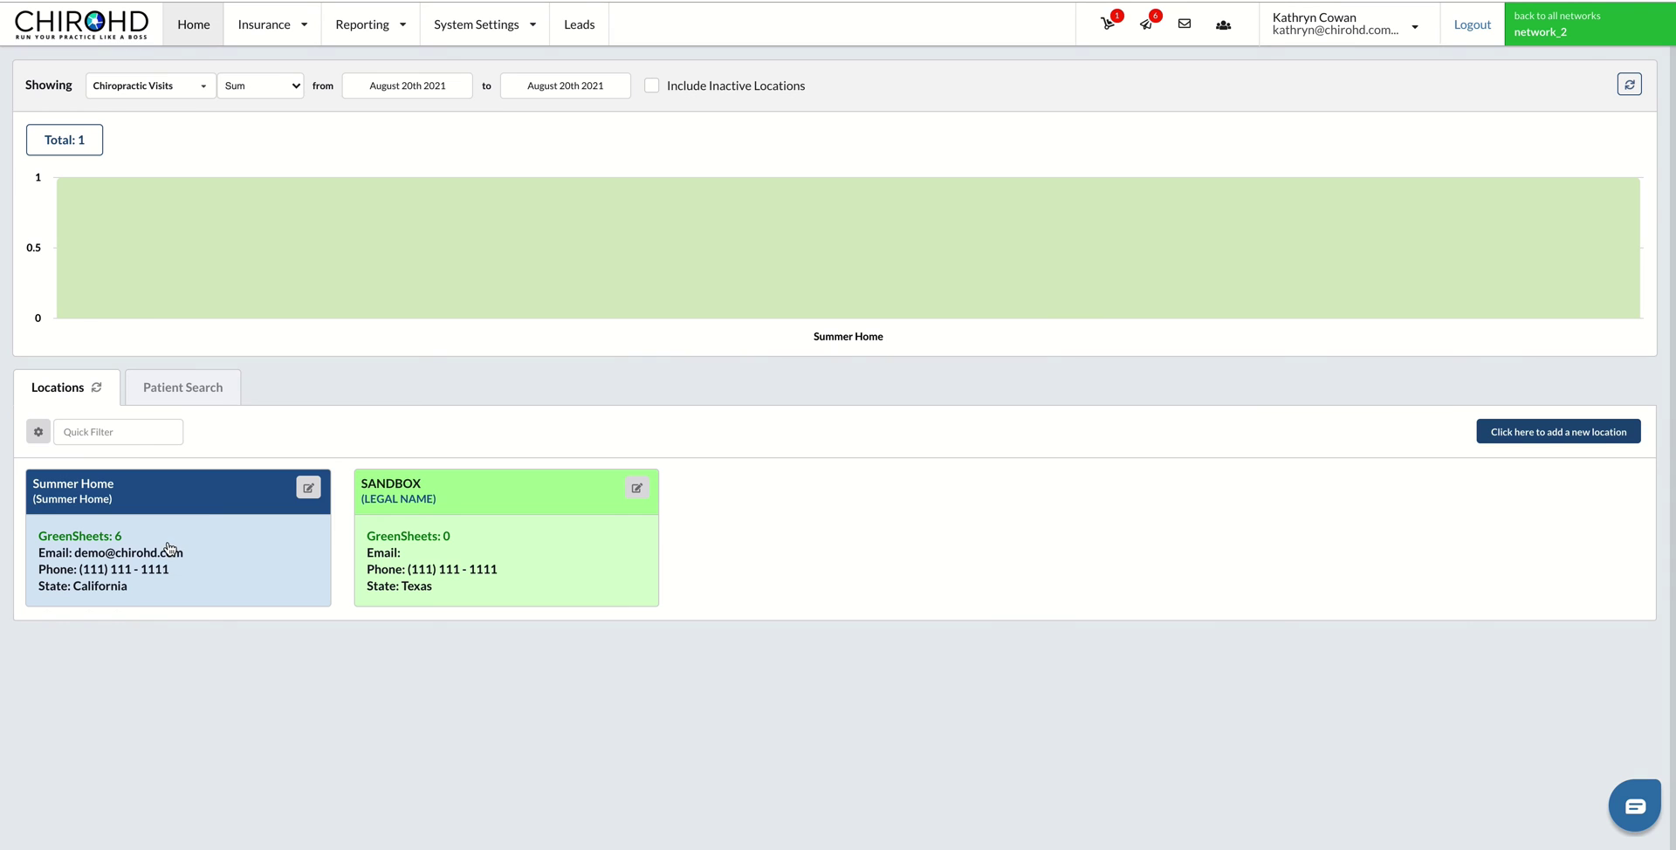
{"action": "left_click", "coordinate": [263, 550]}
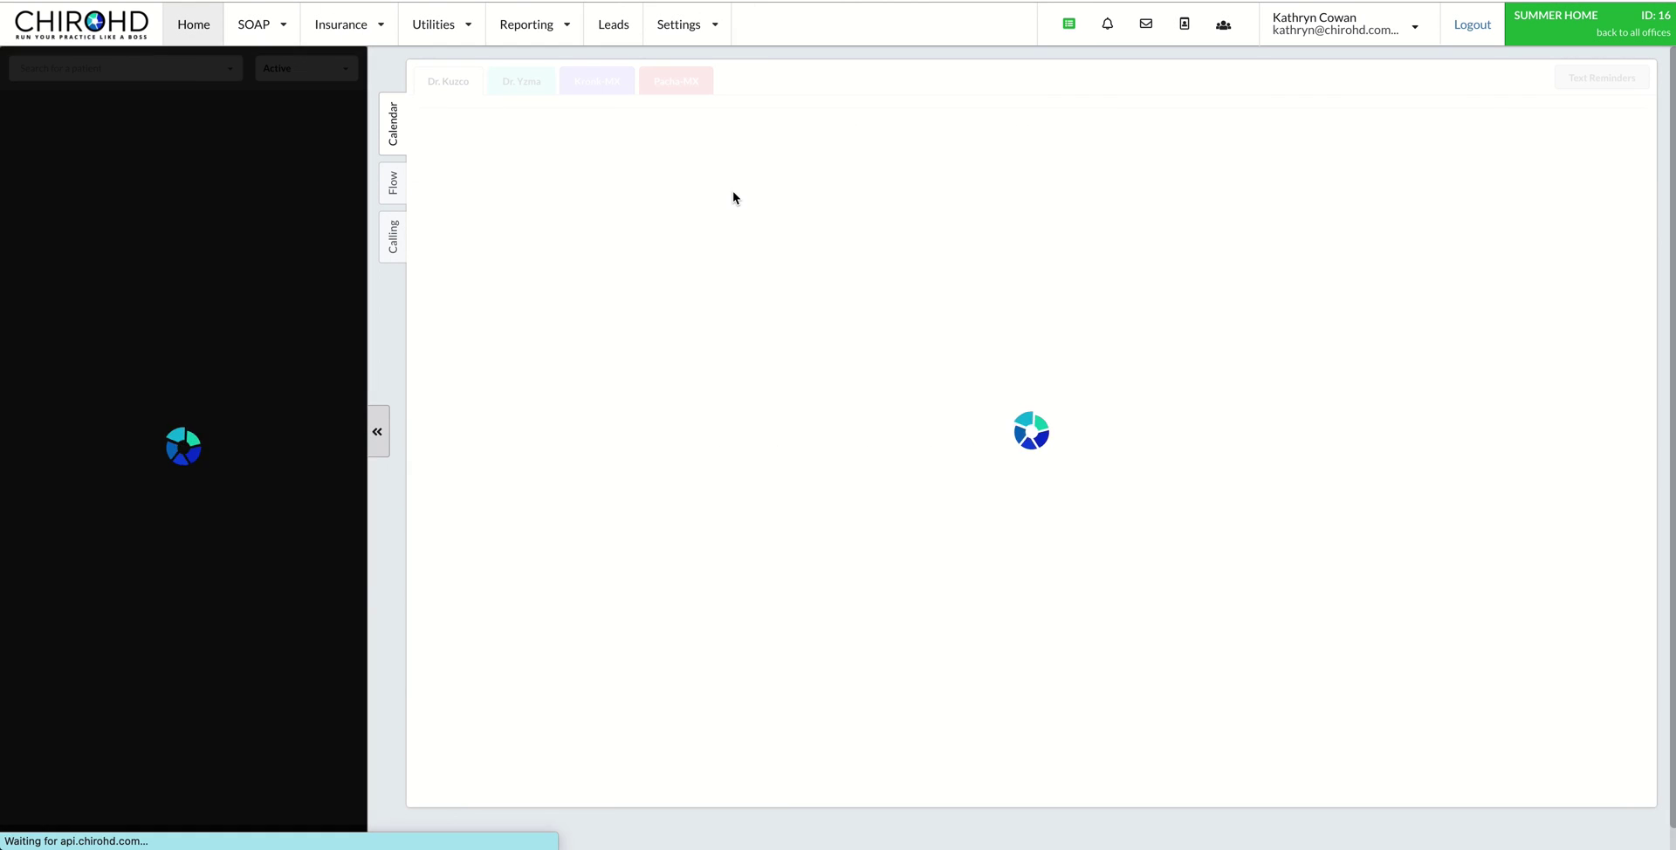
{"action": "left_click", "coordinate": [708, 25]}
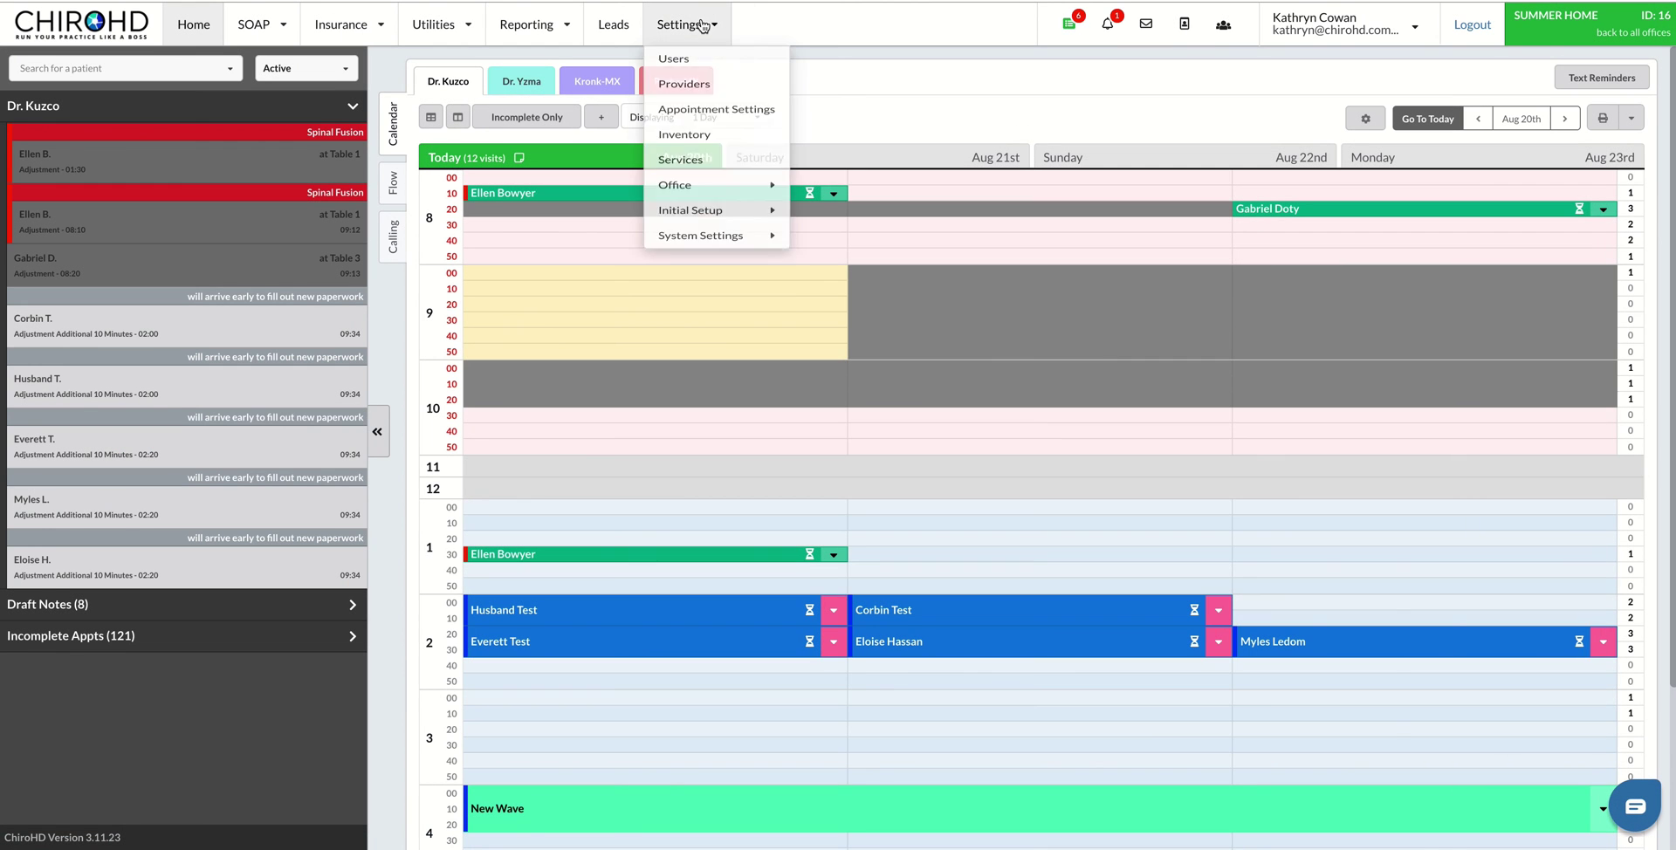
{"action": "mouse_move", "coordinate": [725, 220]}
{"action": "left_click", "coordinate": [899, 216]}
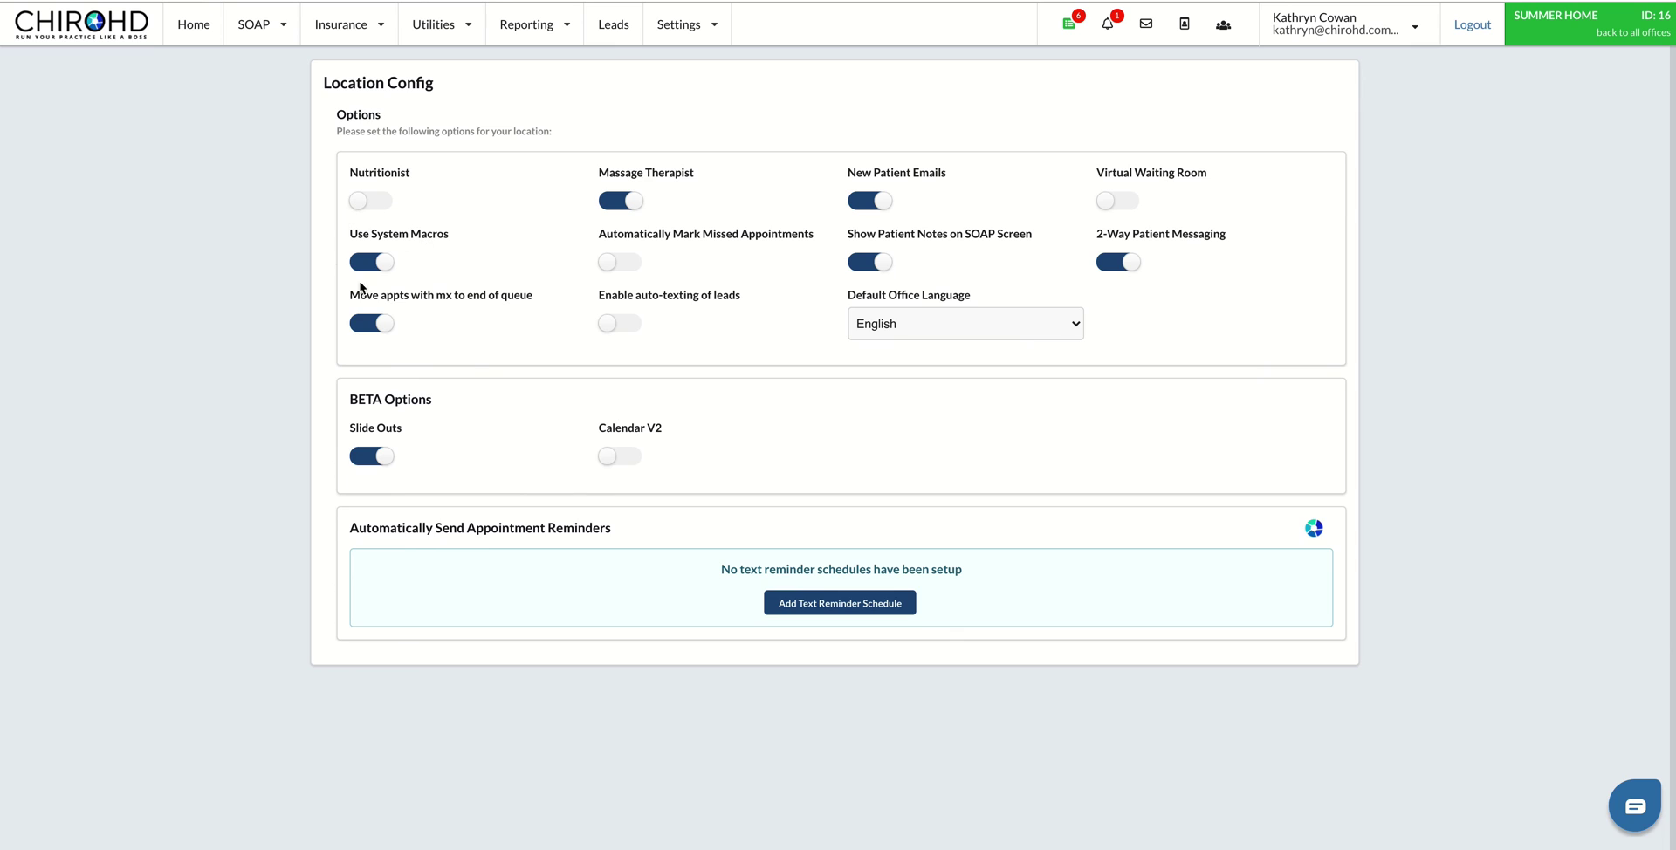
Open the SOAP Macros setup for Summer Home and switch it to location specific macros
{"action": "left_click", "coordinate": [711, 26]}
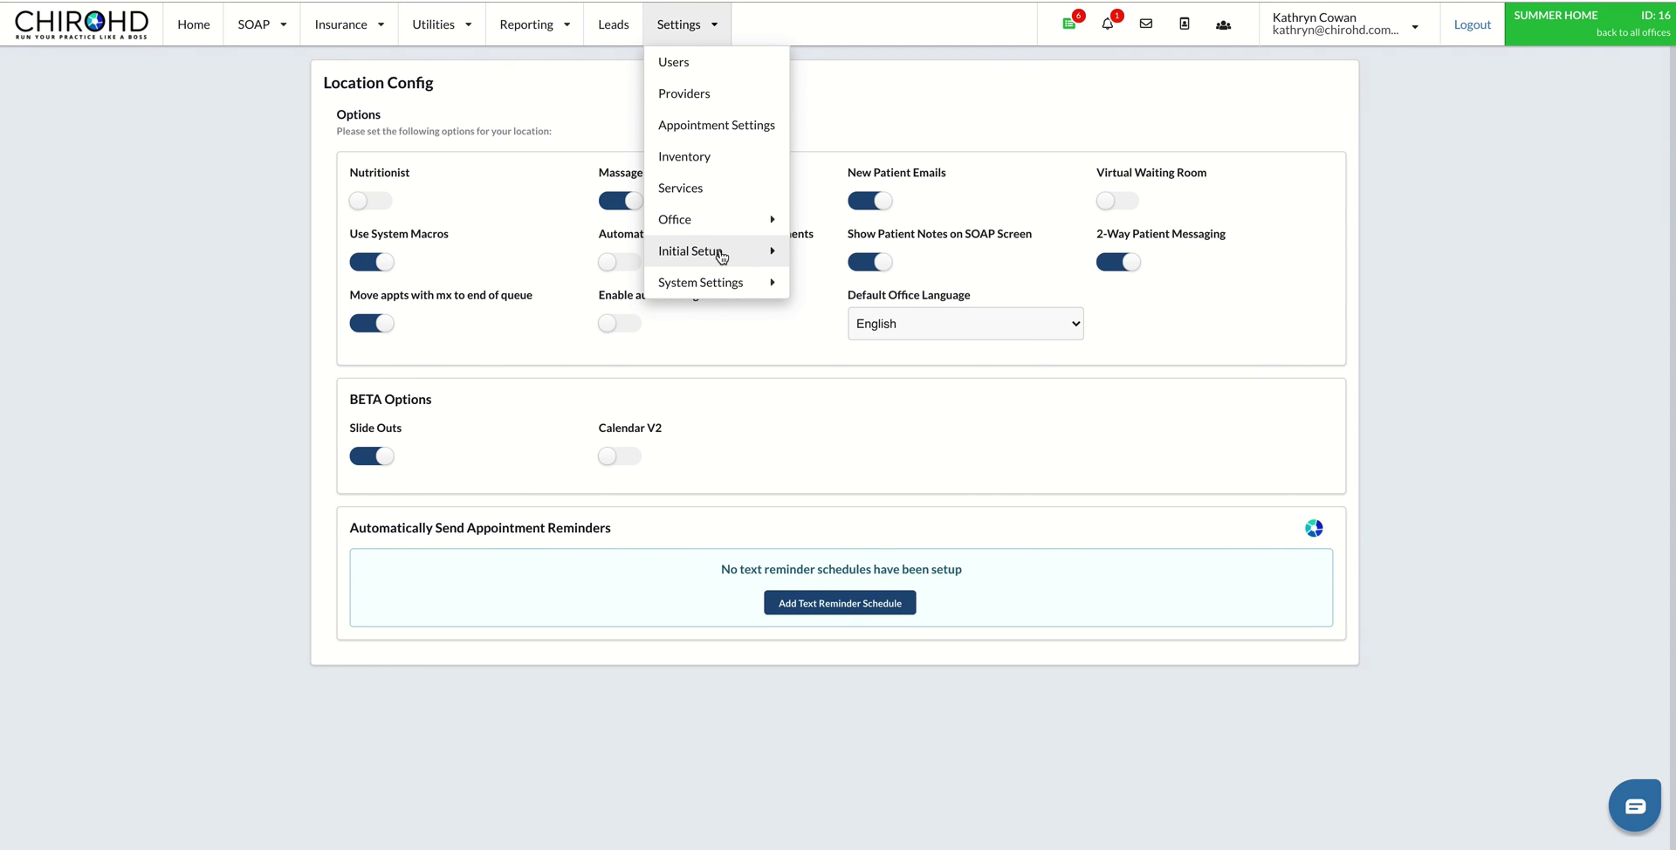
{"action": "left_click", "coordinate": [722, 253]}
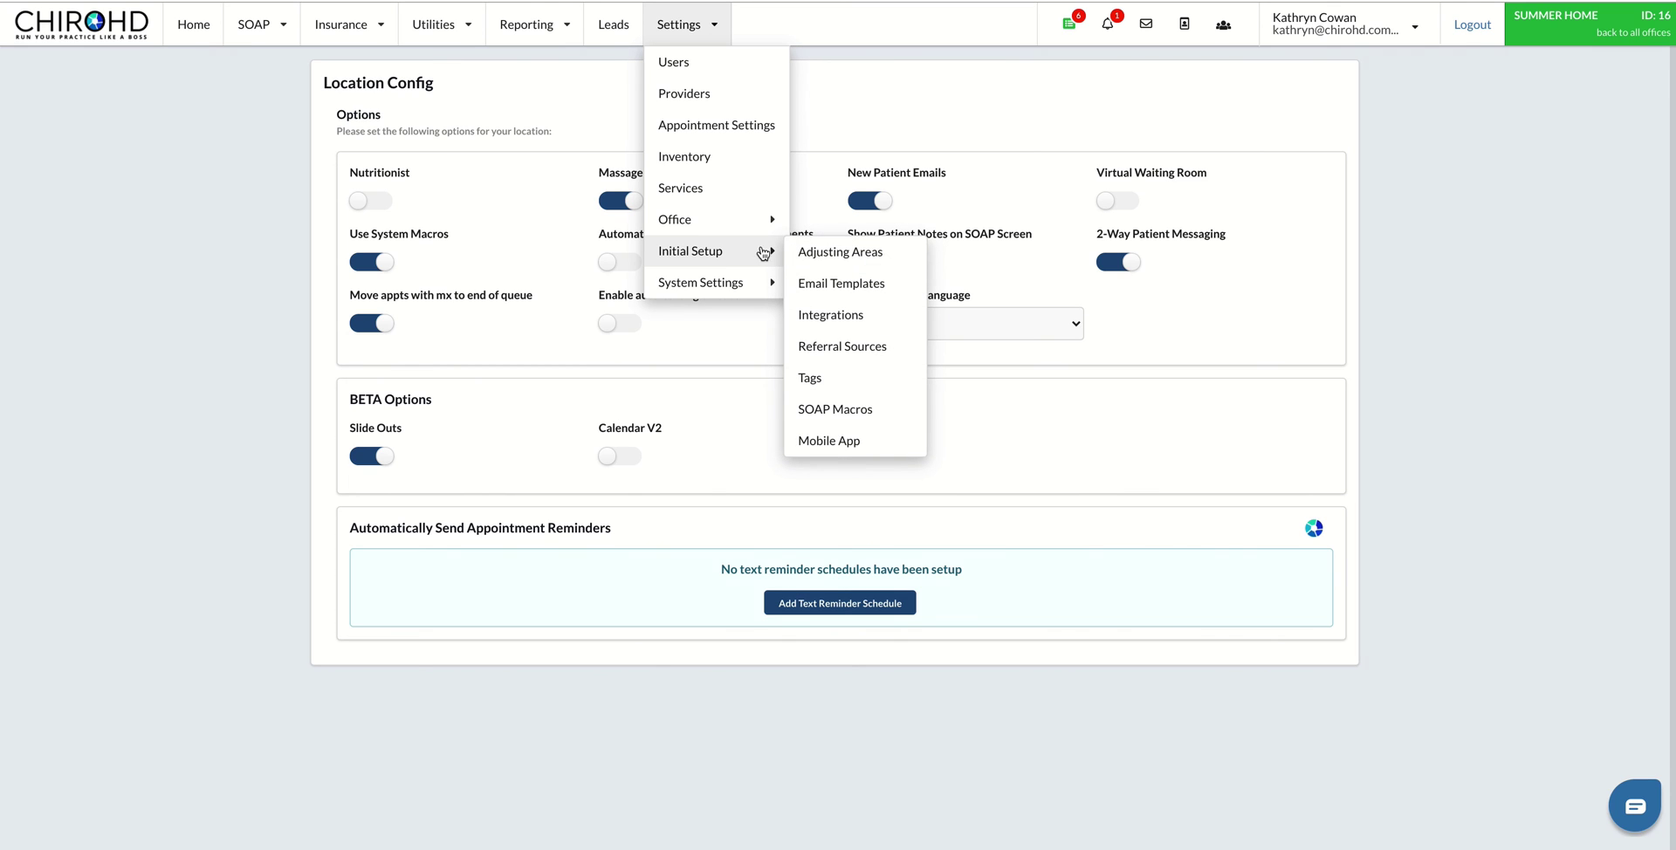
{"action": "left_click", "coordinate": [863, 422]}
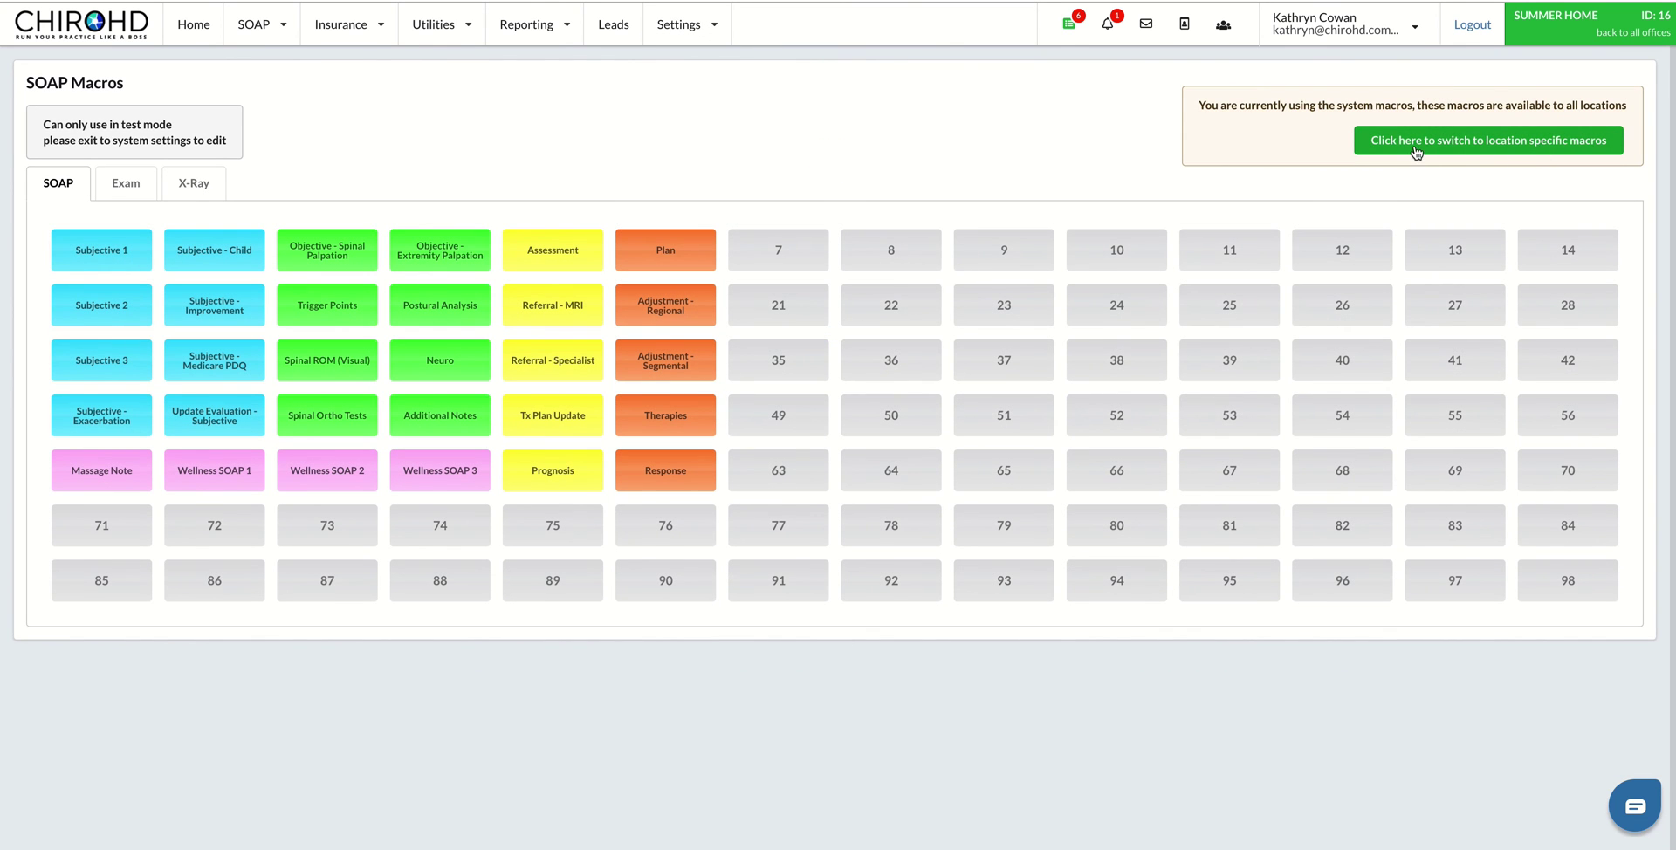
{"action": "left_click", "coordinate": [1526, 147]}
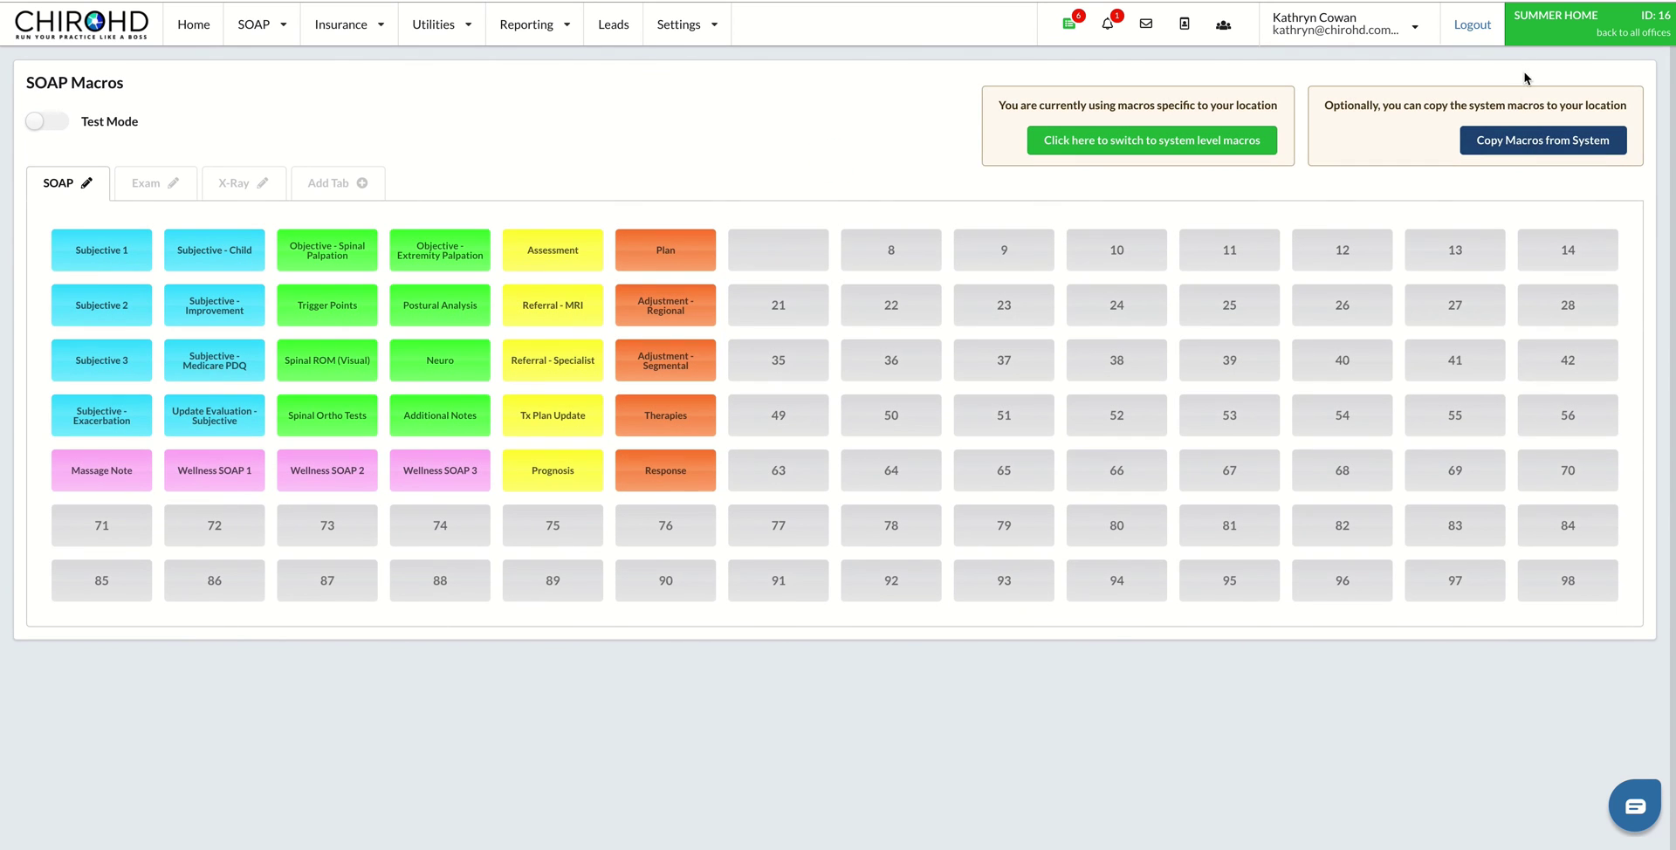
Examine the confirmation for copying macros from the system and decline it, and view the location's Subjective 1 macro without changing it
{"action": "left_click", "coordinate": [1526, 144]}
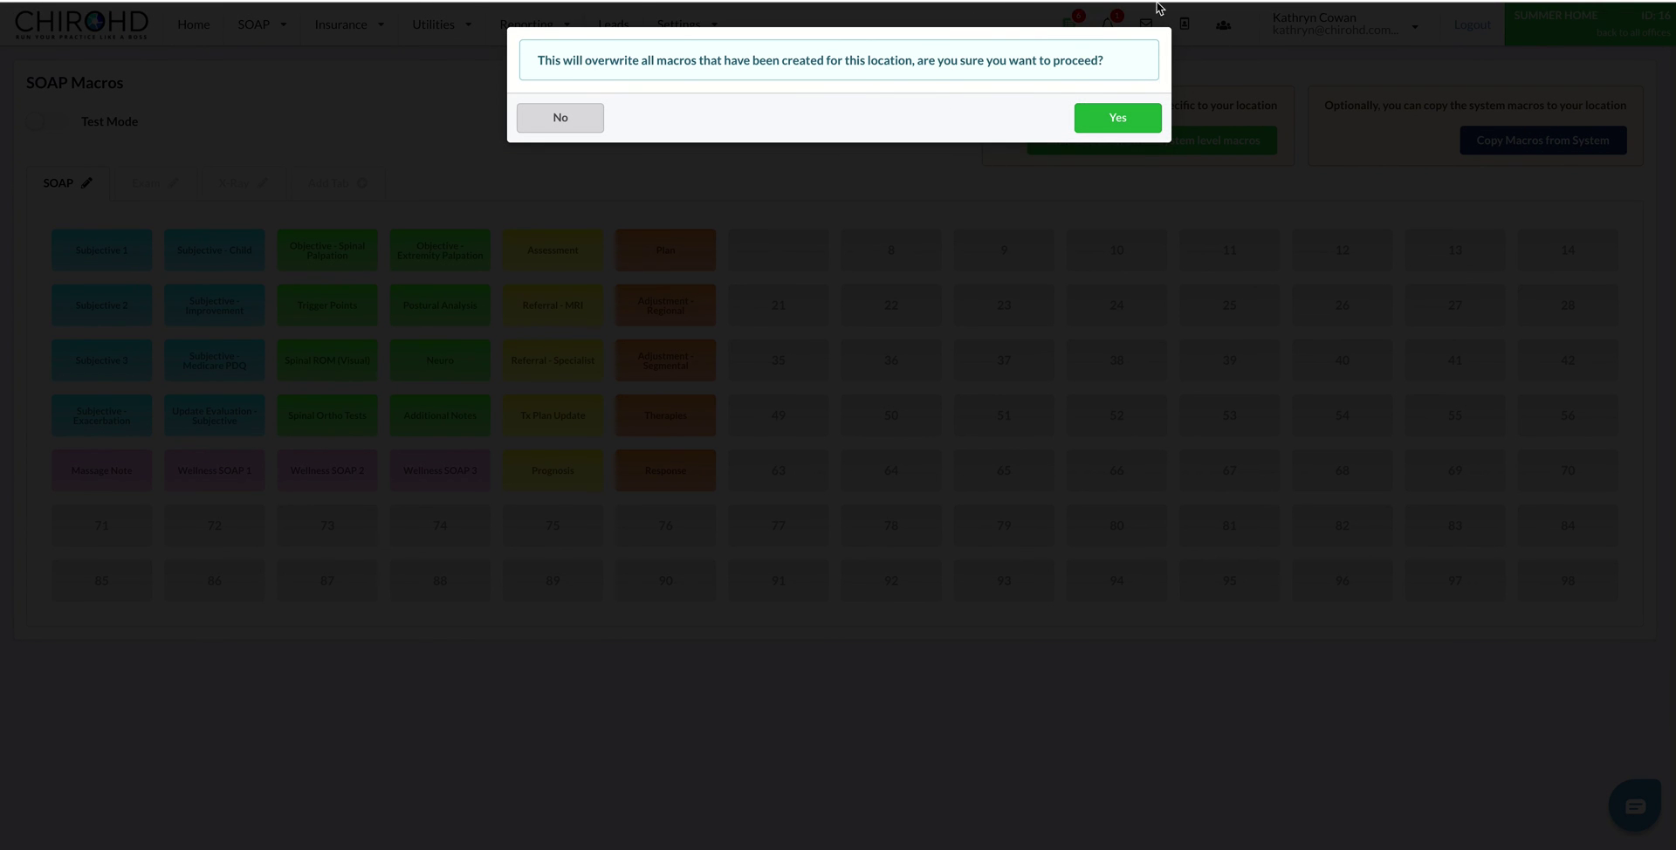
{"action": "left_click", "coordinate": [1109, 122]}
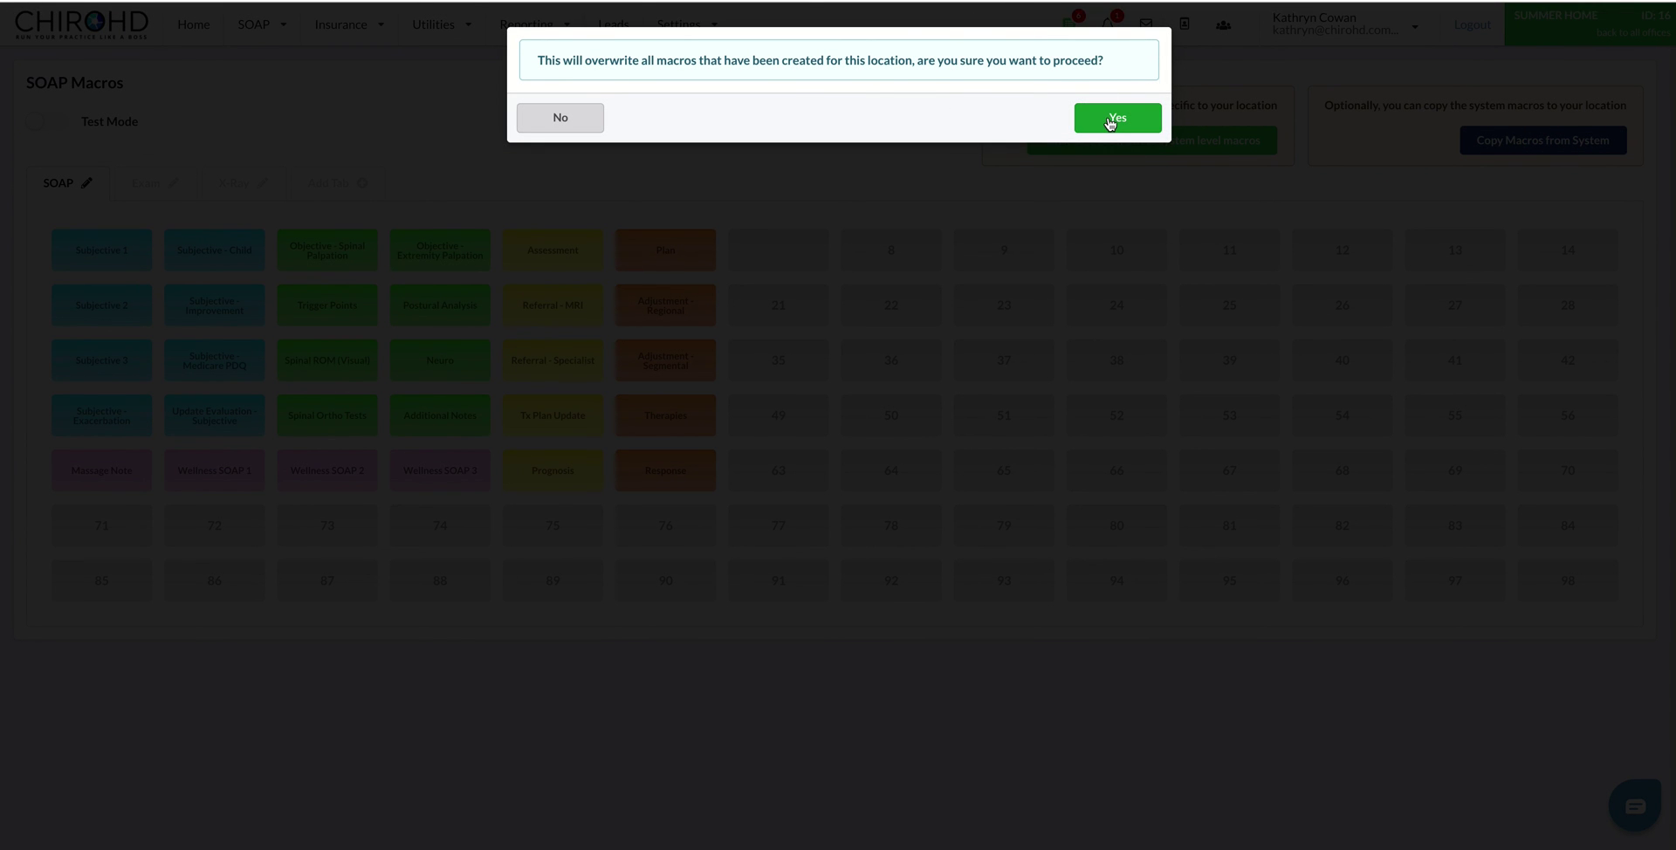
{"action": "left_click", "coordinate": [559, 125]}
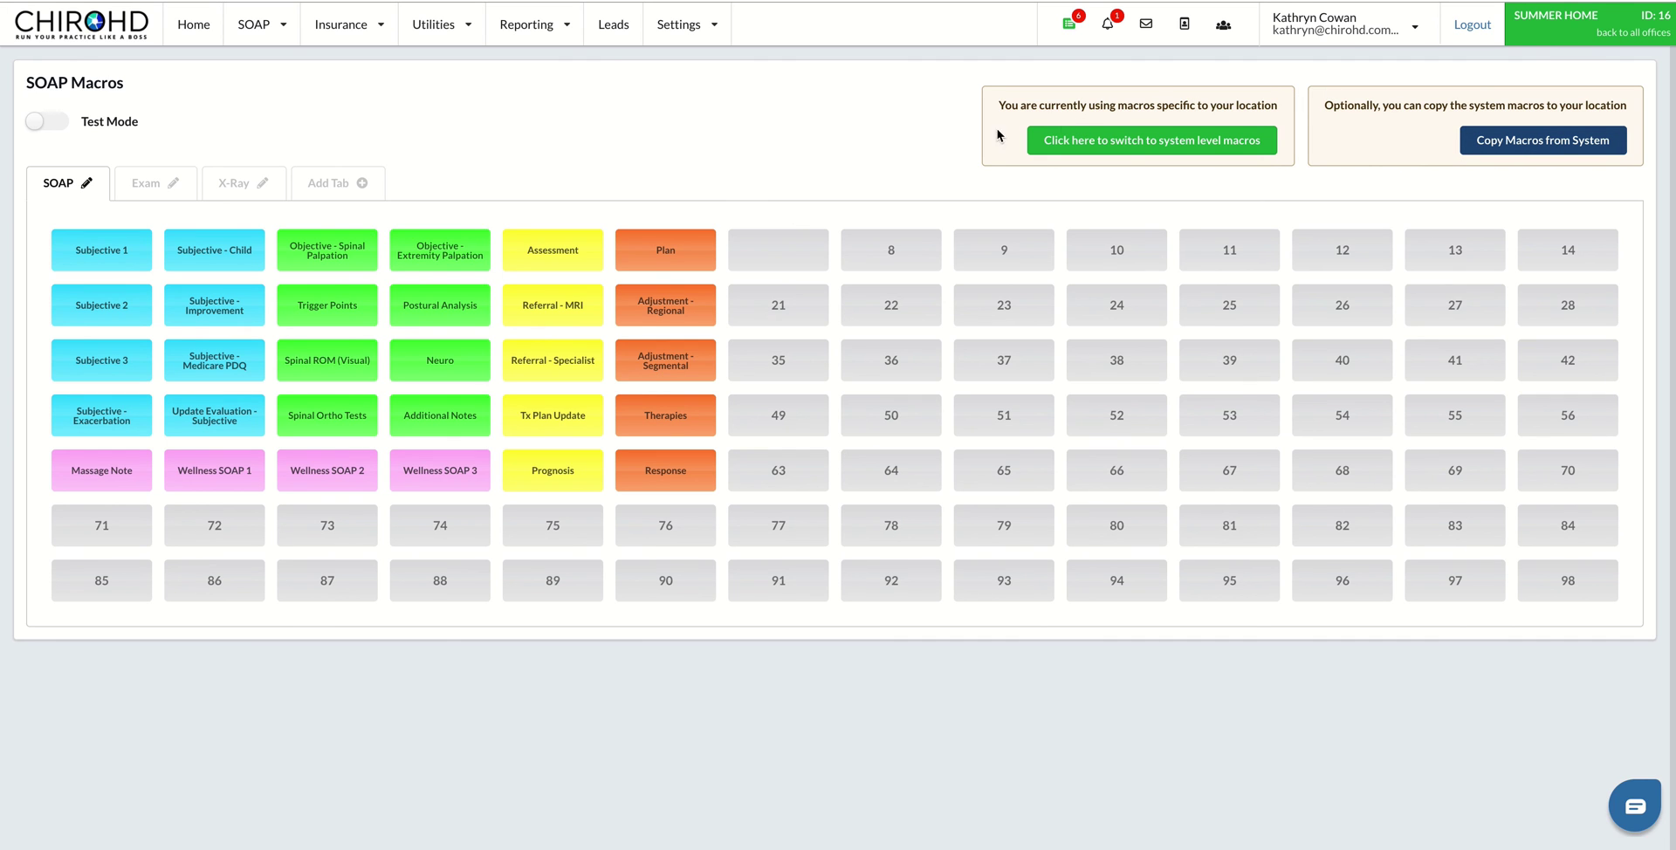
{"action": "left_click", "coordinate": [92, 253]}
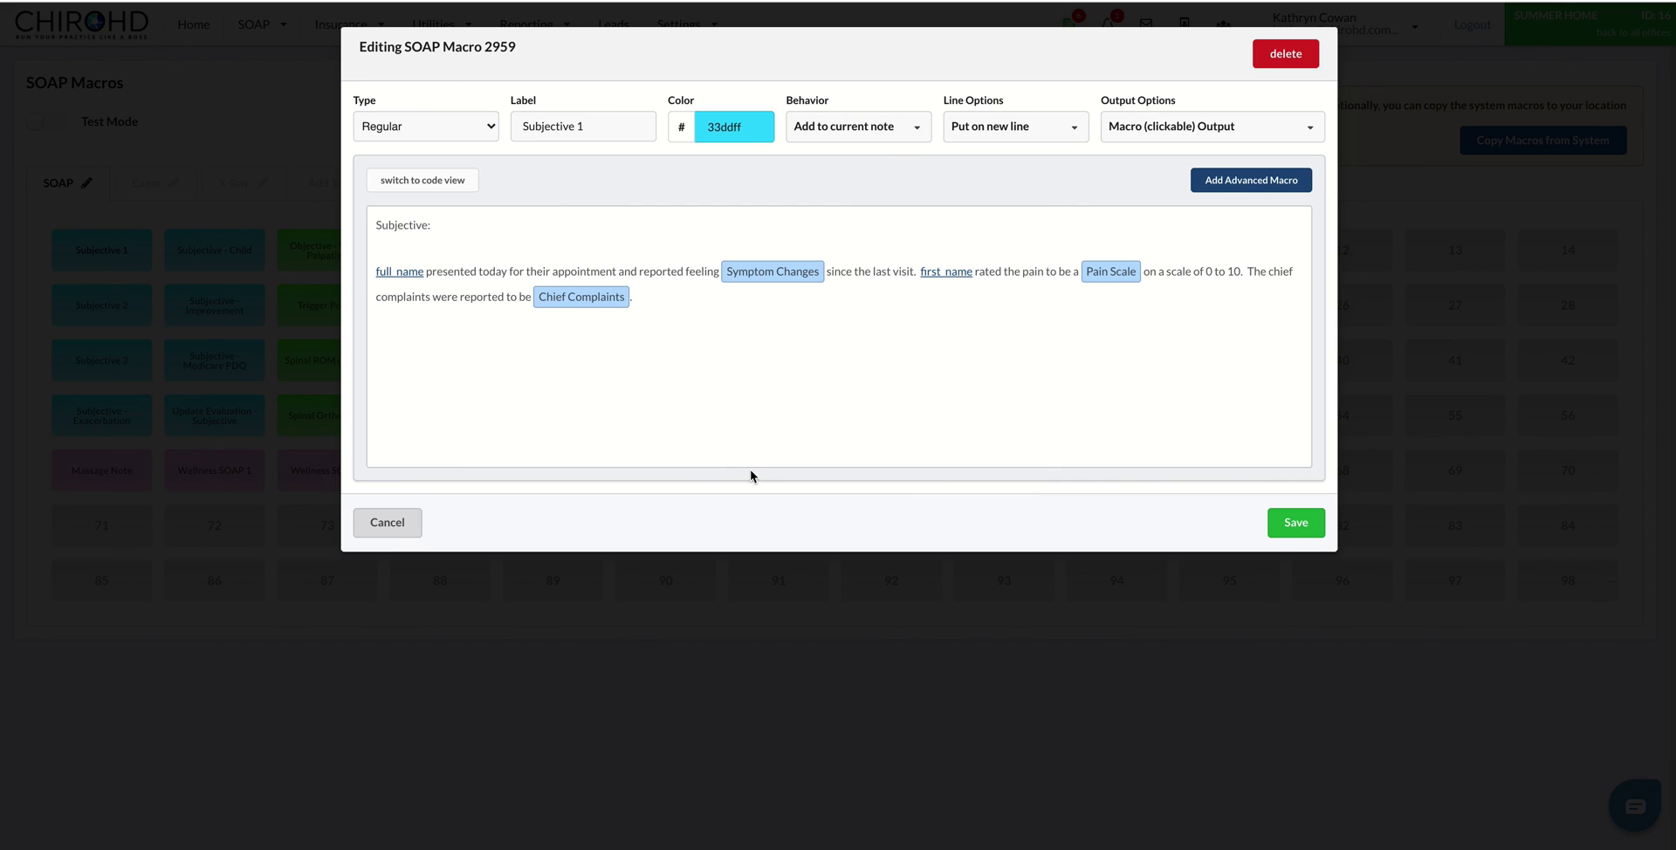
{"action": "left_click", "coordinate": [388, 523]}
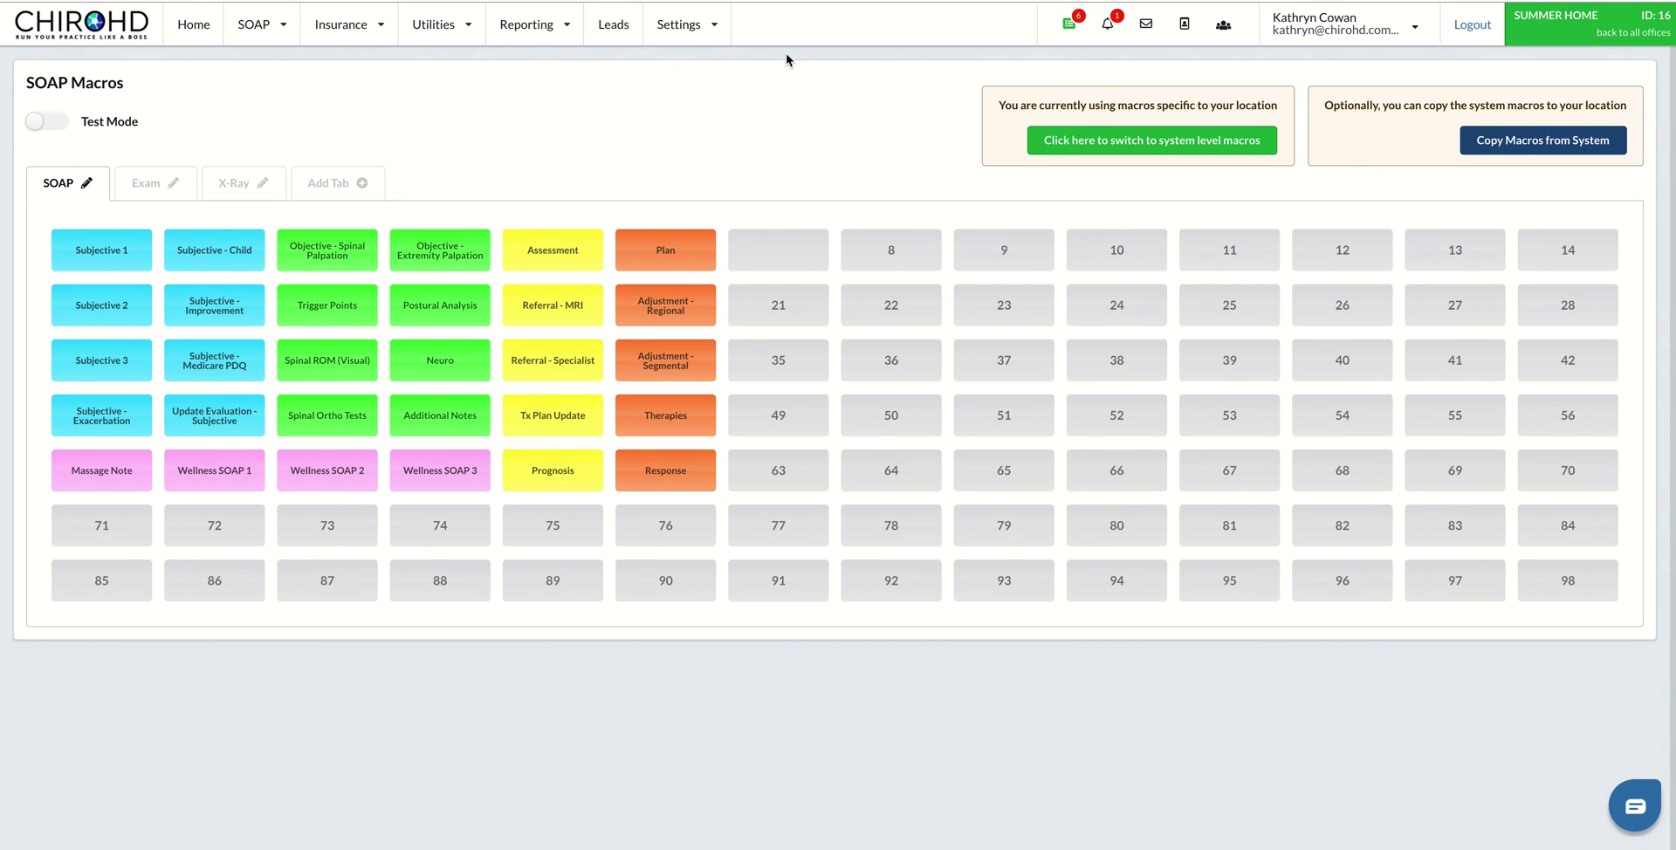
Enter SOAP Provider Mode from the home calendar and open the note of the 01:30 adjustment patient at Table 1
{"action": "left_click", "coordinate": [194, 24]}
{"action": "left_click", "coordinate": [280, 26]}
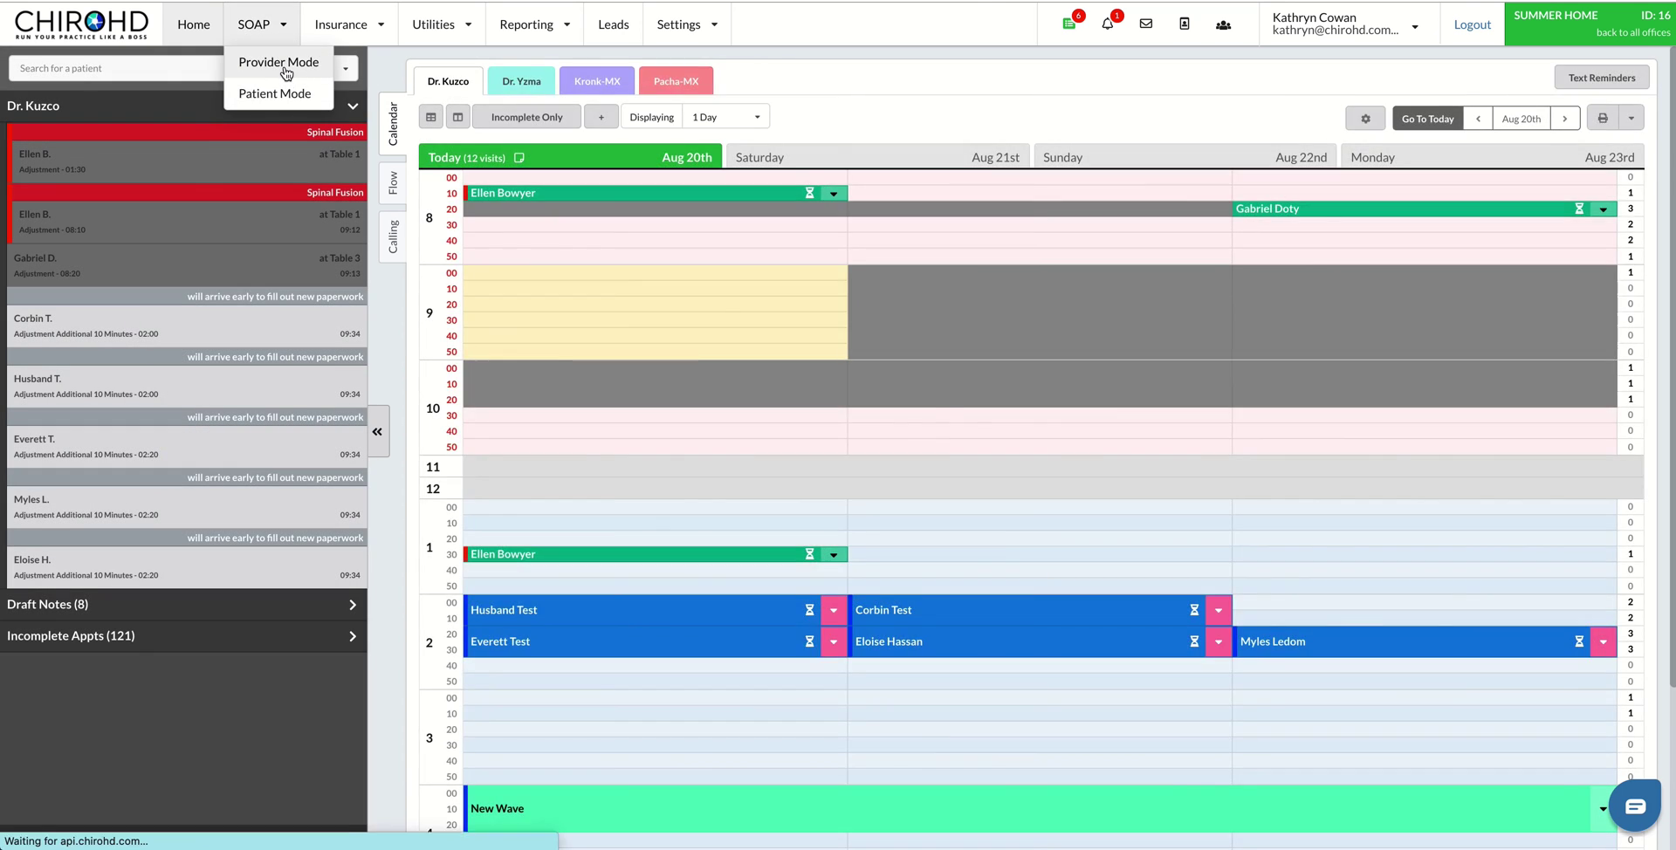
{"action": "left_click", "coordinate": [284, 62]}
{"action": "left_click", "coordinate": [125, 158]}
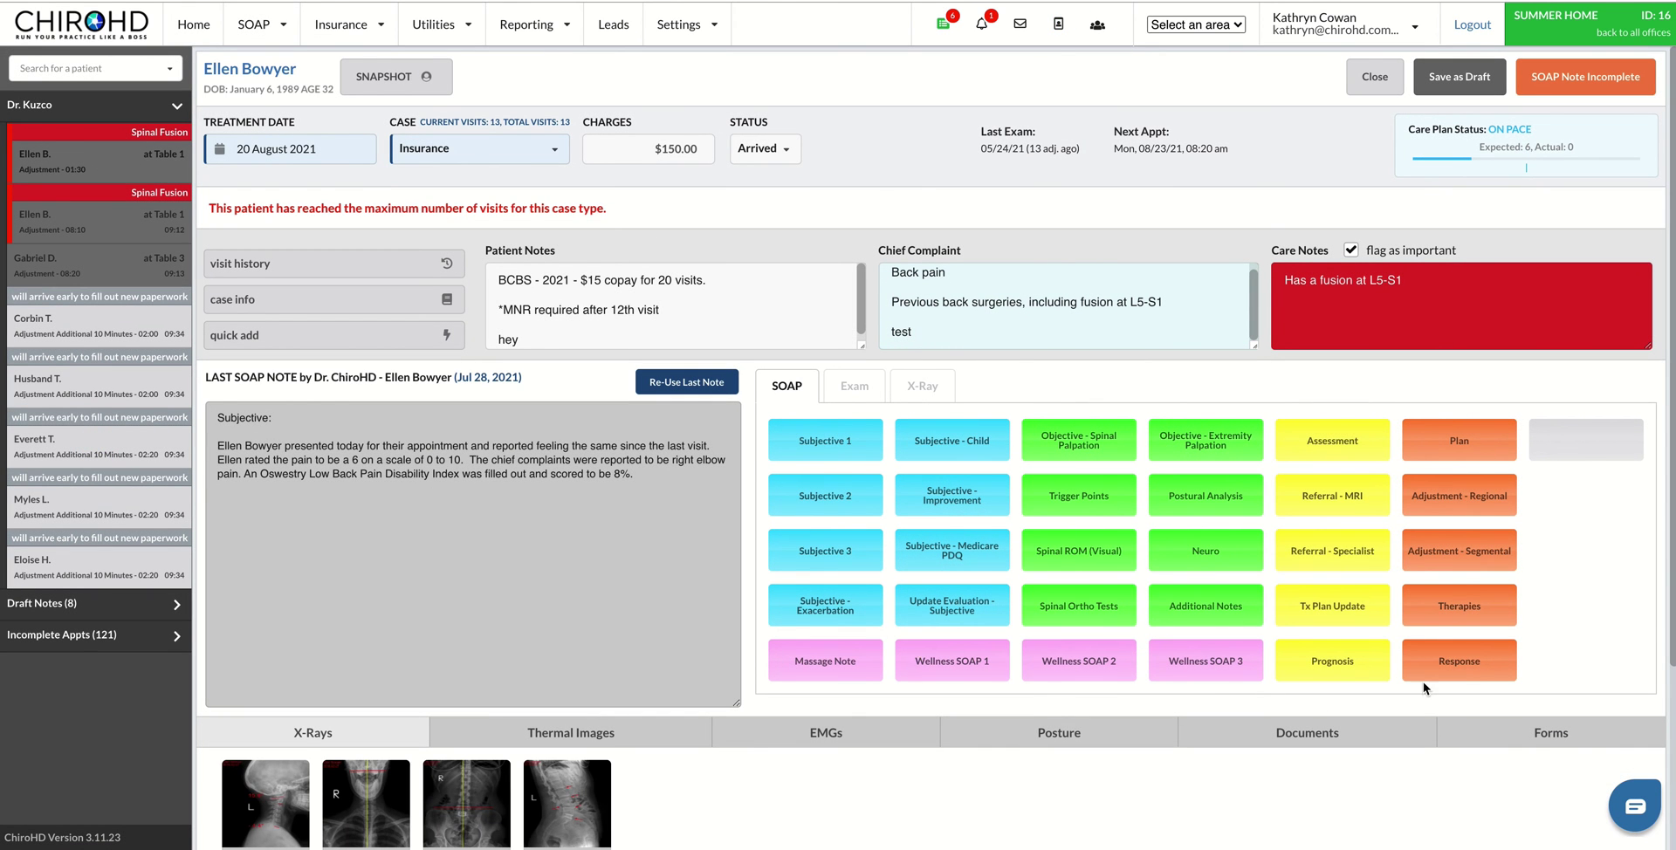
Insert the Subjective 1 macro into the note with symptom change Better, pain scale 8, and chief complaints Neck Pain and Right Shoulder Pain
{"action": "left_click", "coordinate": [832, 458]}
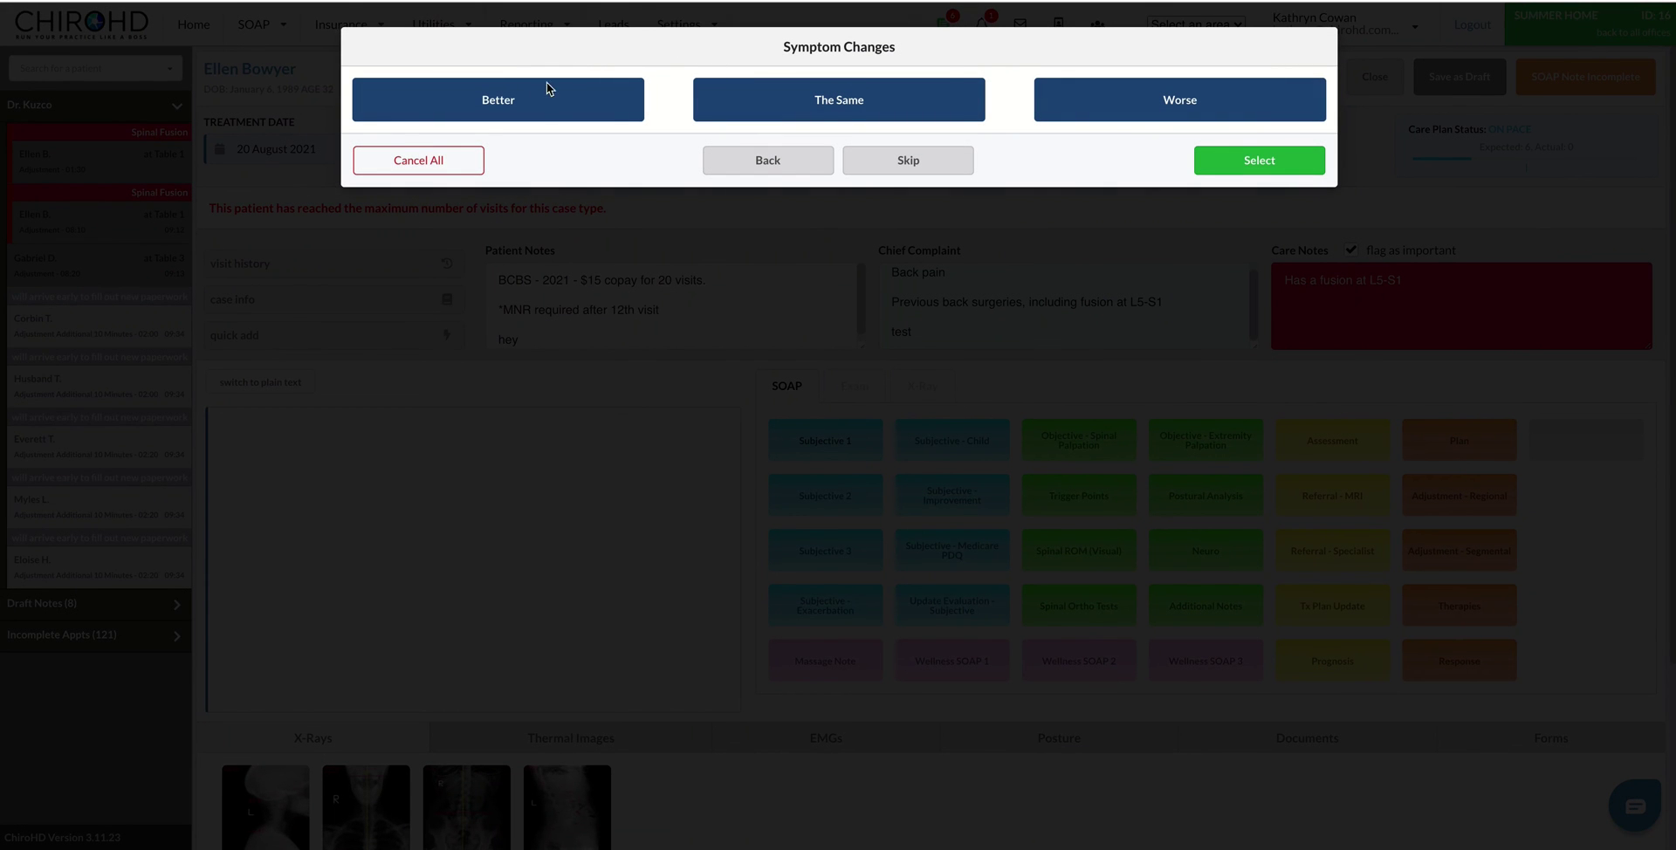
{"action": "left_click", "coordinate": [547, 118]}
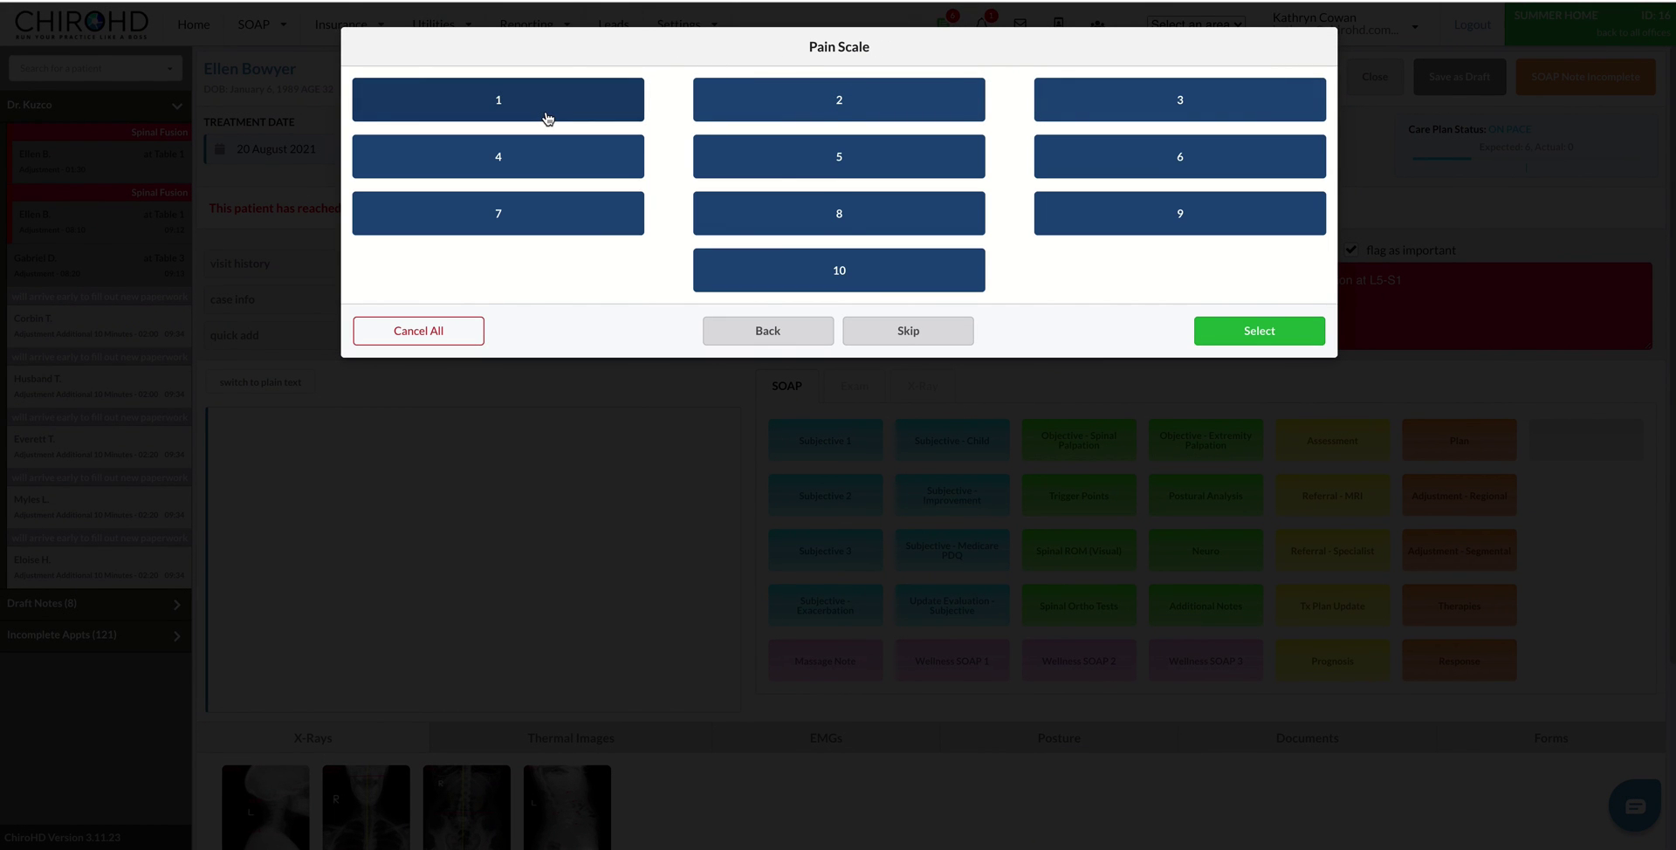
{"action": "left_click", "coordinate": [853, 223]}
{"action": "left_click", "coordinate": [832, 111]}
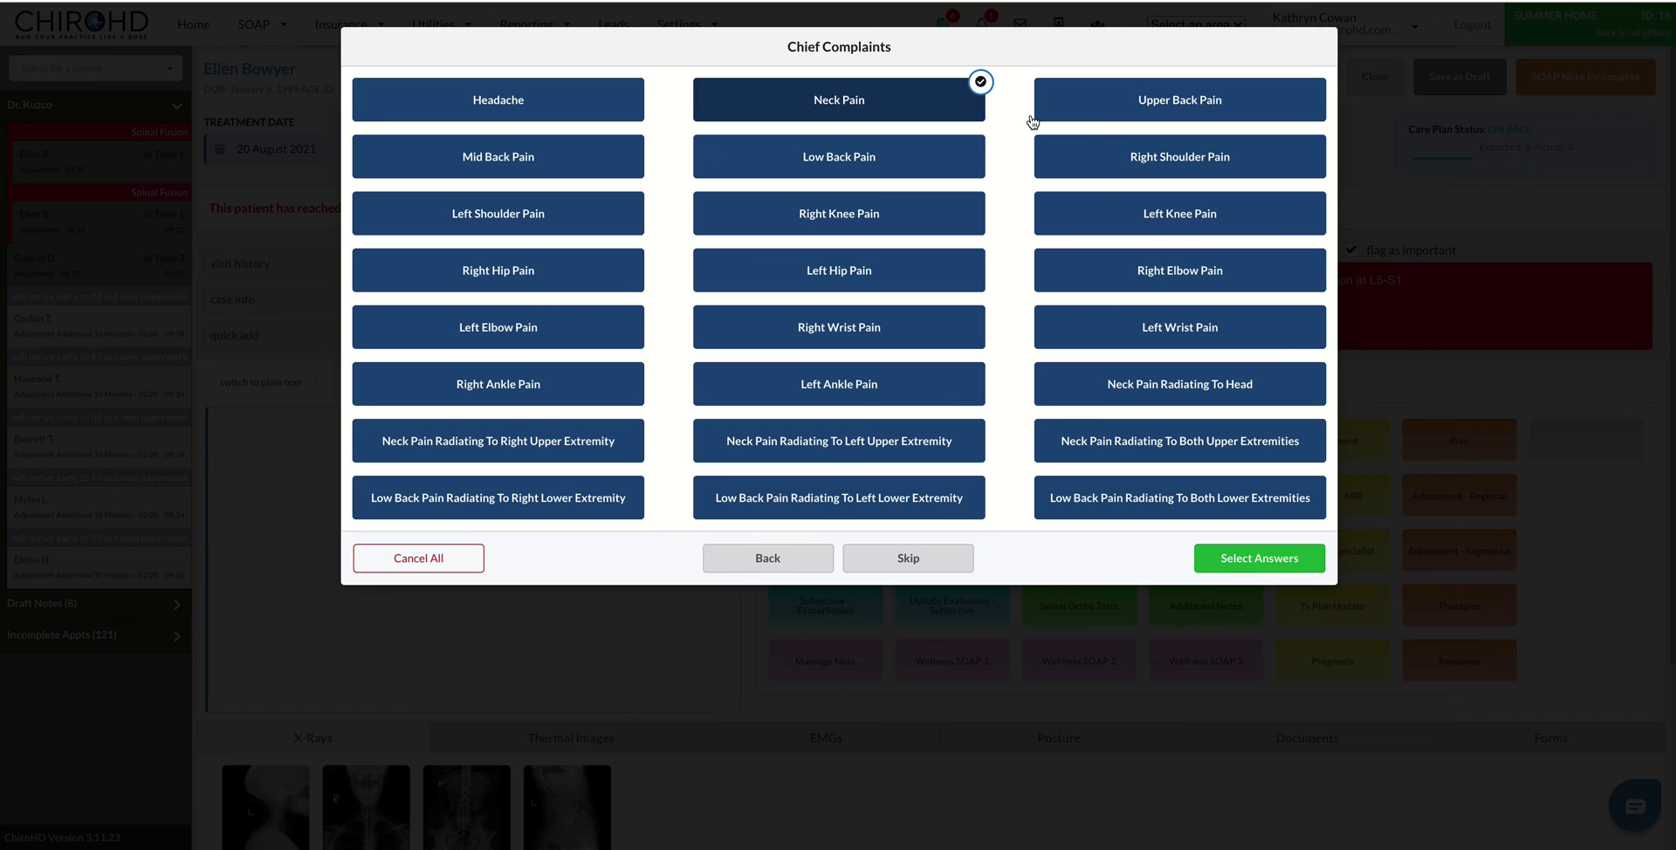
{"action": "left_click", "coordinate": [1132, 155]}
{"action": "left_click", "coordinate": [1271, 569]}
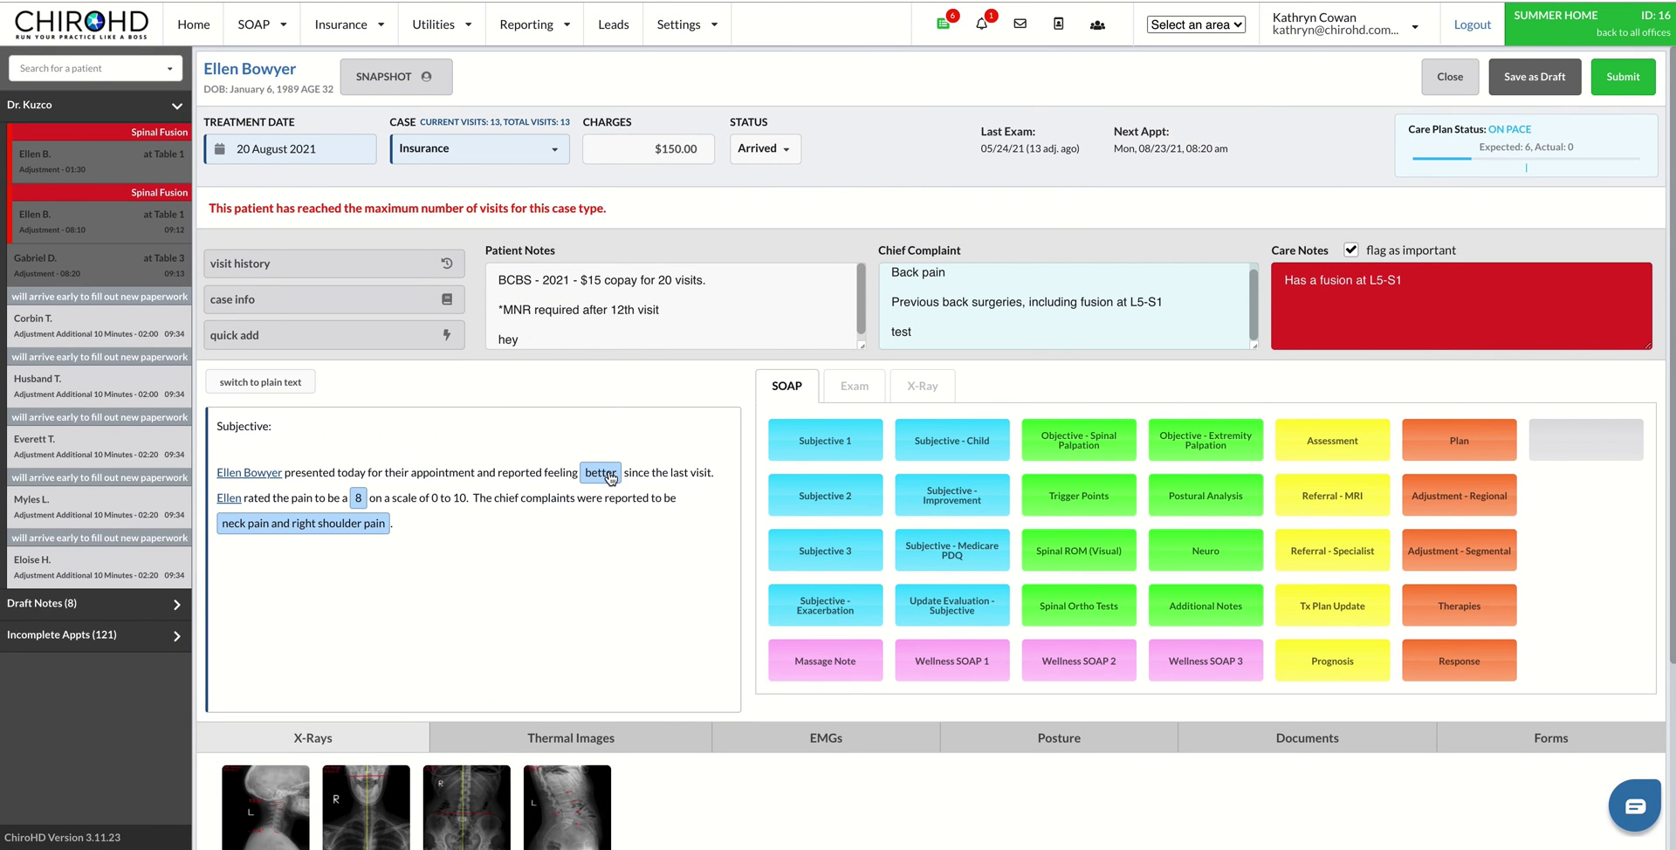
Change the note's symptom change answer to The Same and its pain scale answer to 4
{"action": "left_click", "coordinate": [611, 476]}
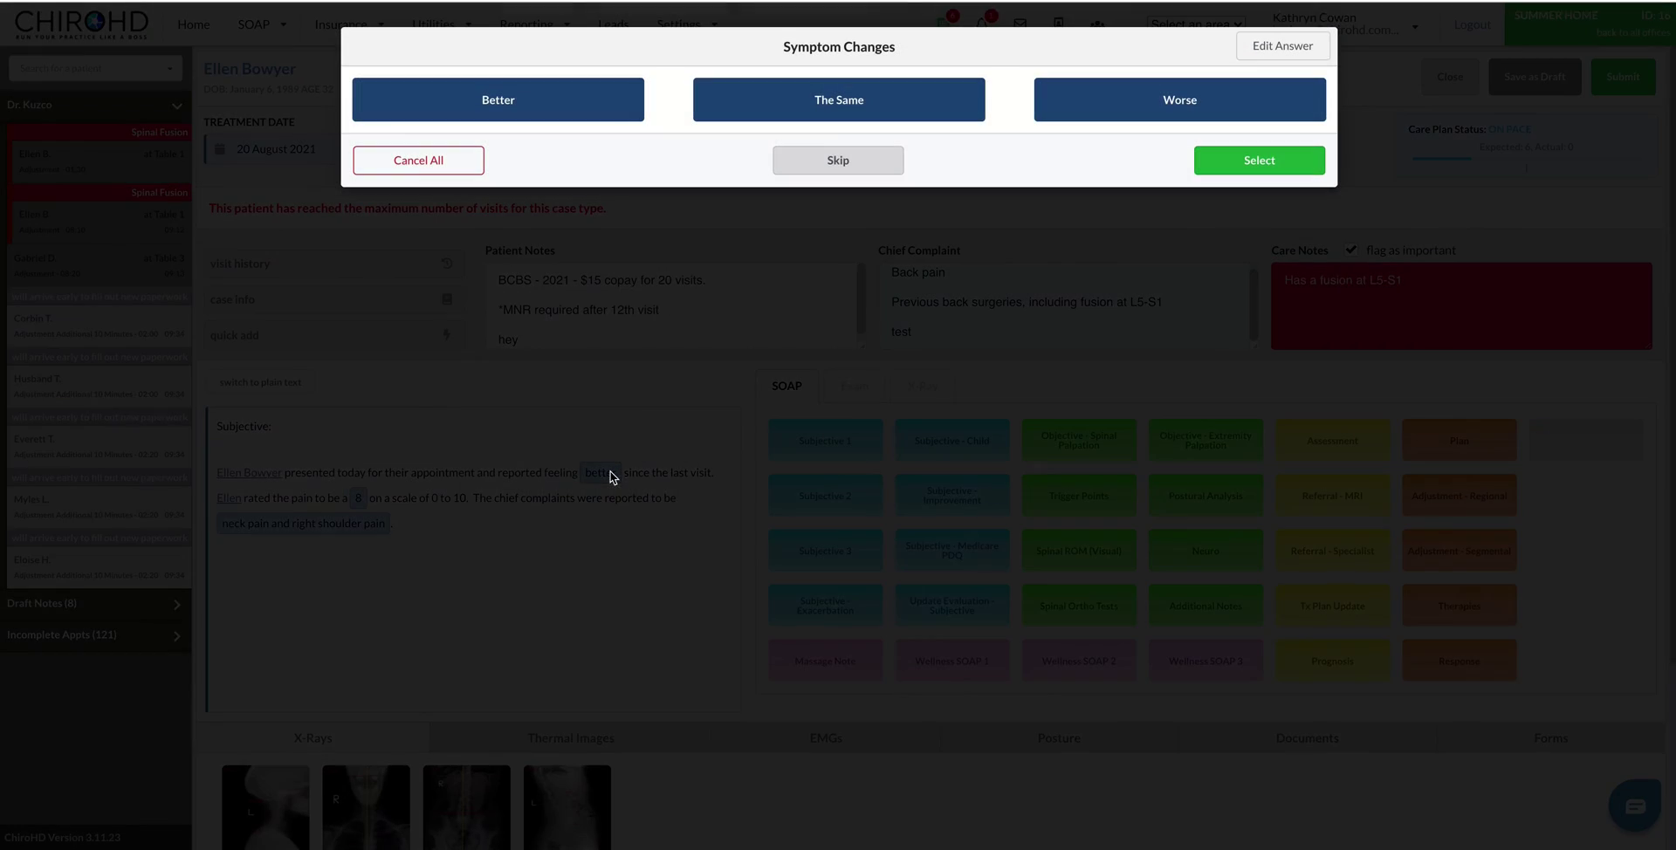
{"action": "left_click", "coordinate": [856, 101]}
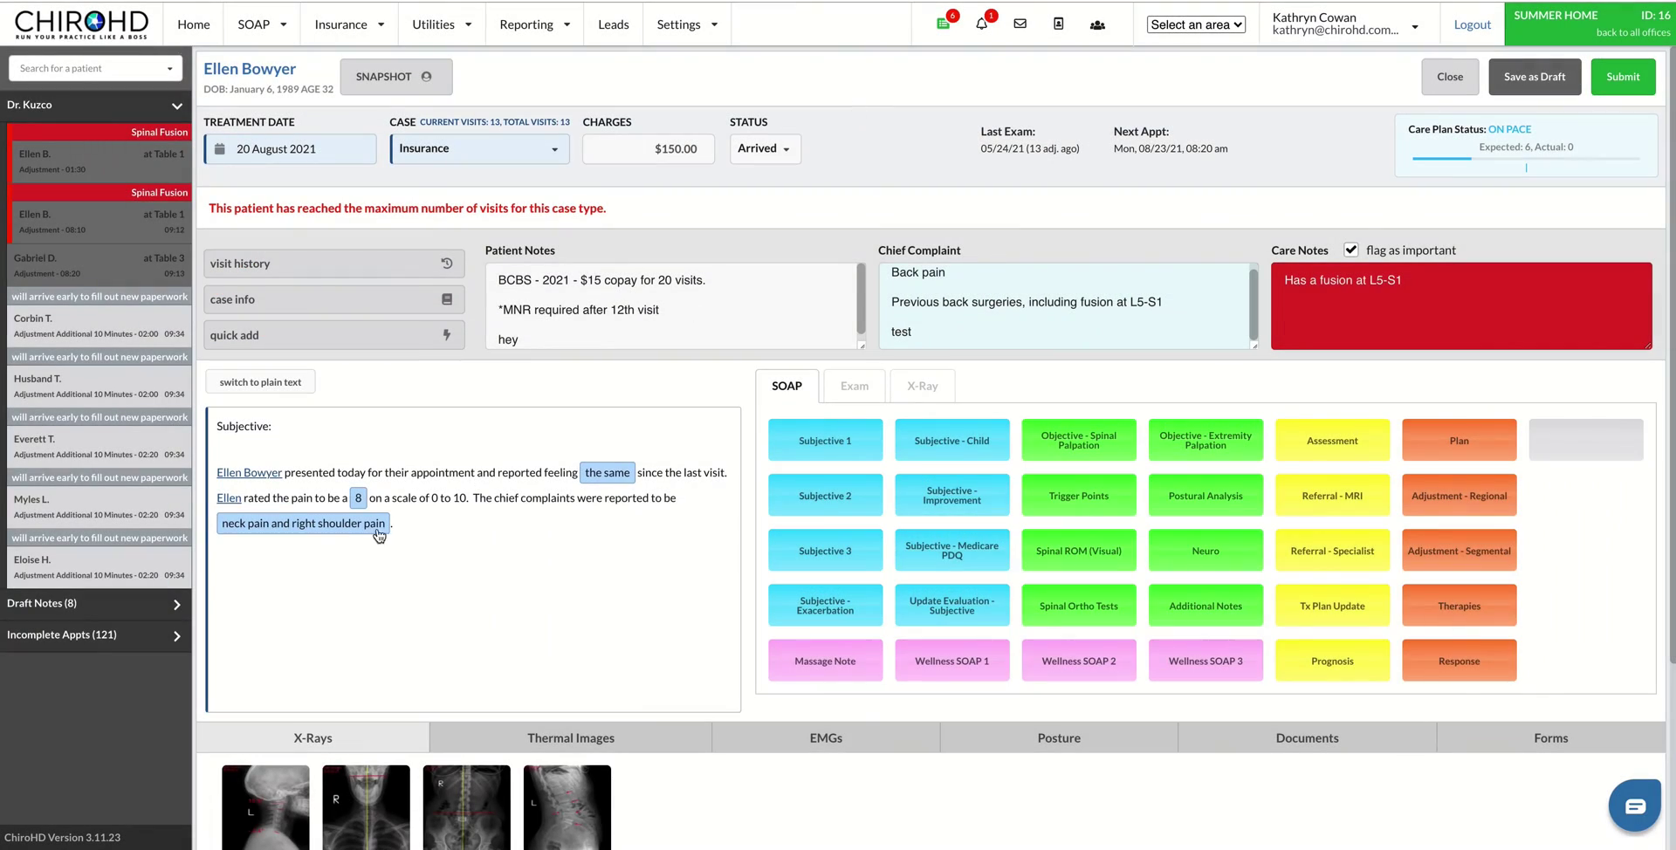
{"action": "left_click", "coordinate": [356, 498]}
{"action": "left_click", "coordinate": [555, 159]}
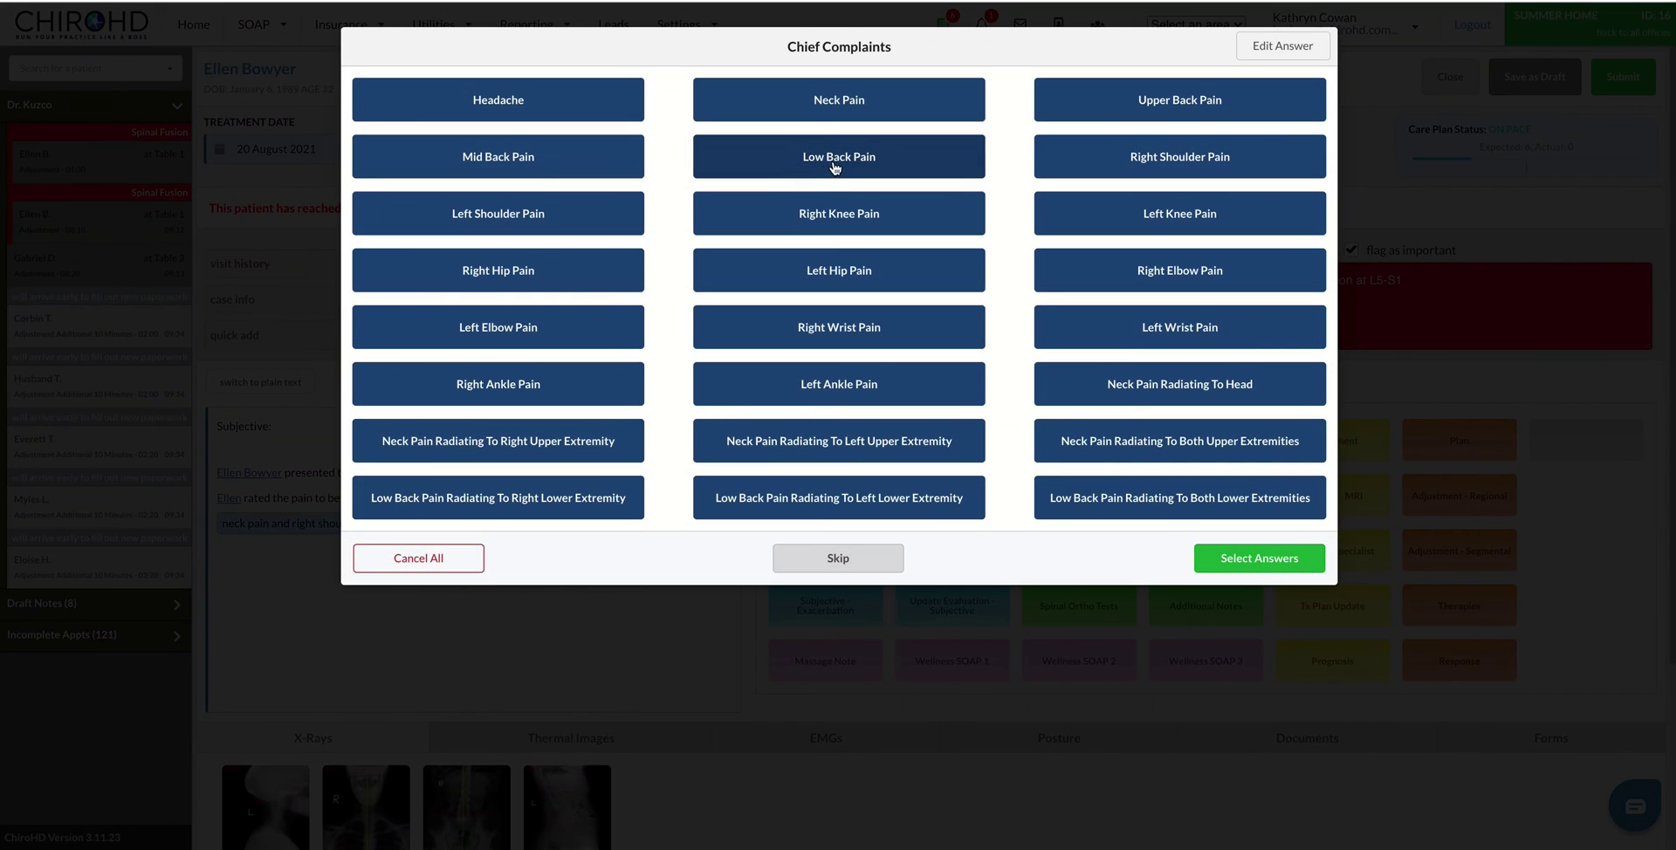
Replace the note's chief complaints with Low Back Pain and Right Elbow Pain
{"action": "left_click", "coordinate": [830, 162]}
{"action": "left_click", "coordinate": [1123, 283]}
{"action": "left_click", "coordinate": [1239, 554]}
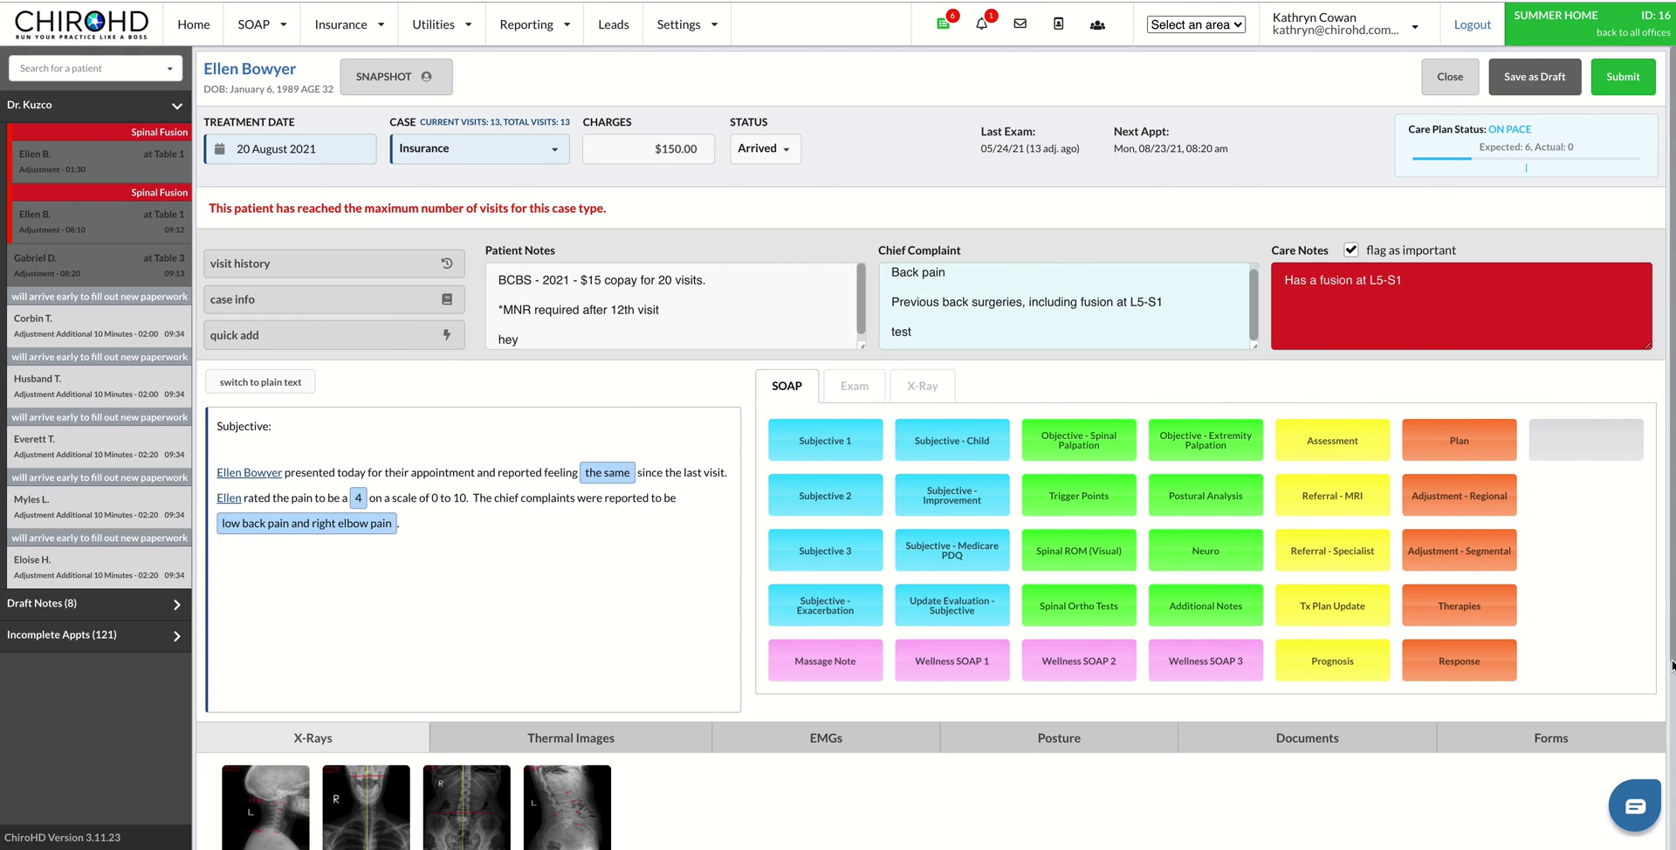
Open the support chat and FAQ widget
{"action": "left_click", "coordinate": [1648, 807]}
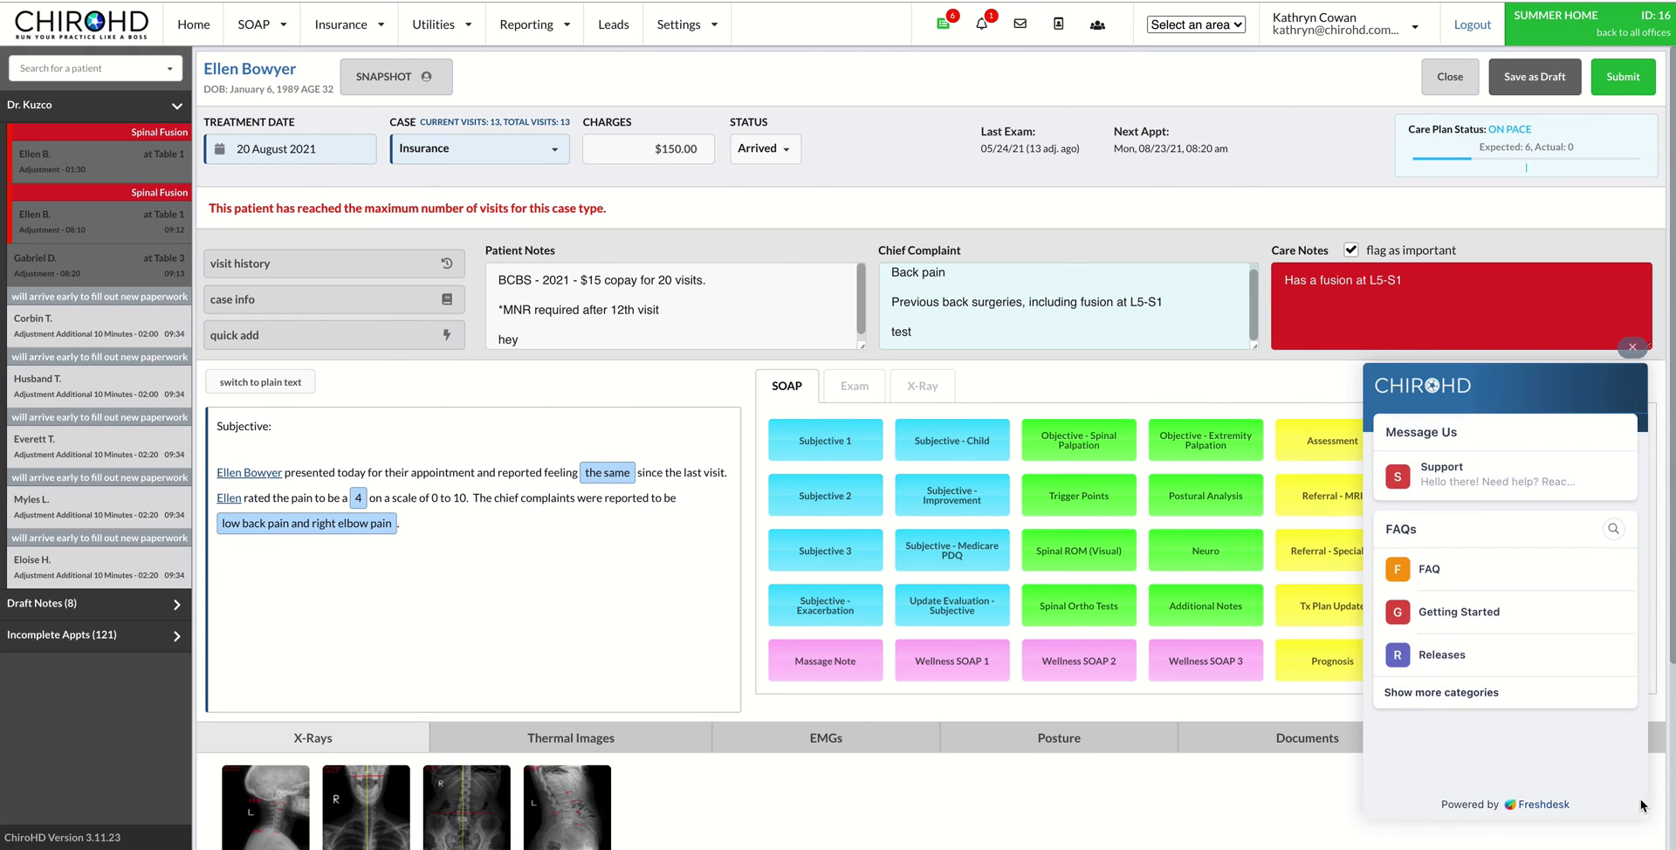